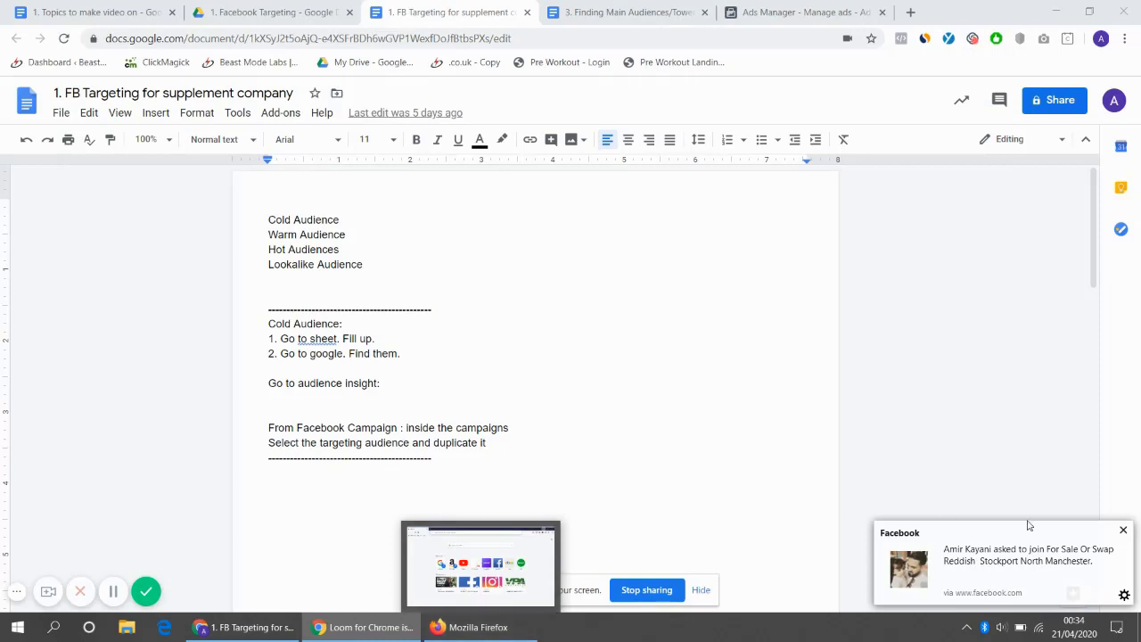
Step: Review the Cold, Warm, Hot and Lookalike audience types listed in the targeting document
{"action": "left_click", "coordinate": [1123, 531]}
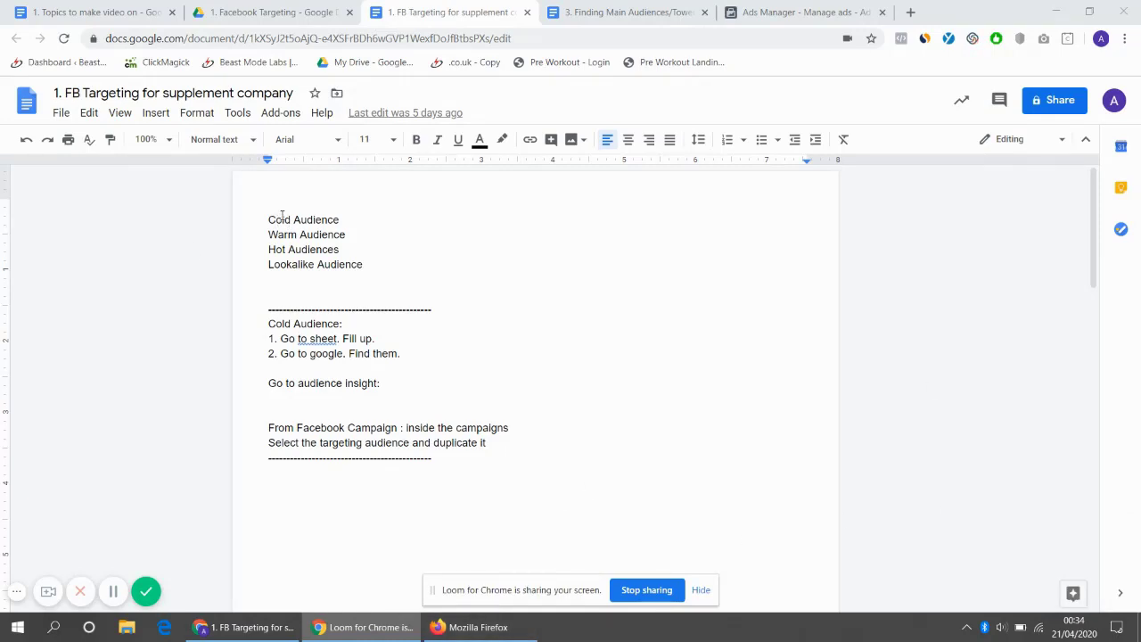
{"action": "left_click_drag", "start_coordinate": [282, 216], "coordinate": [320, 264]}
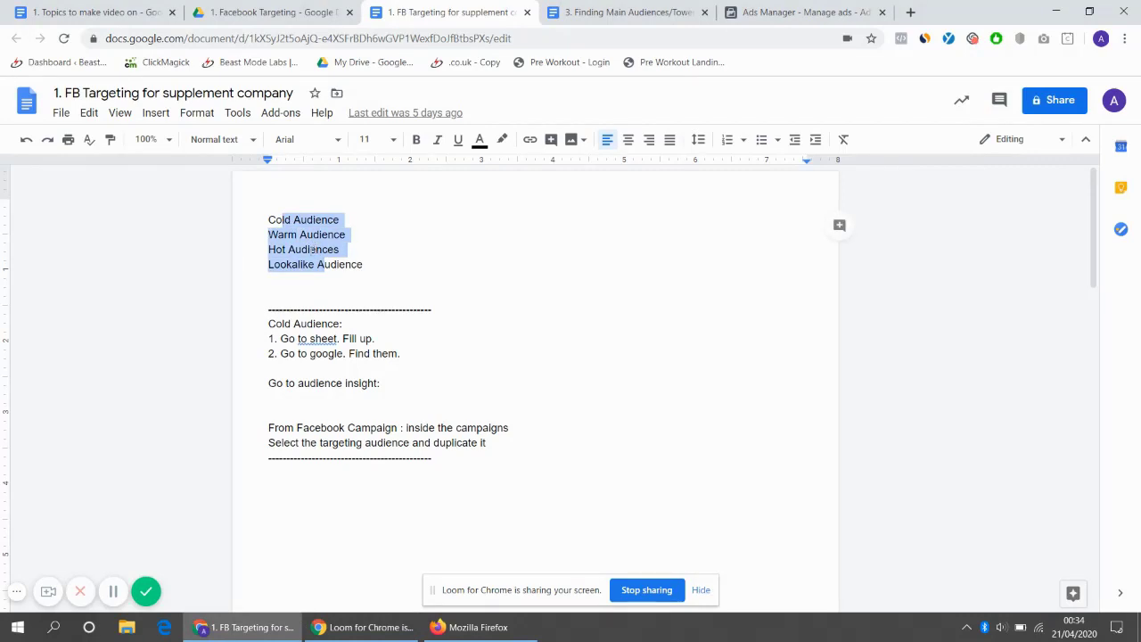
{"action": "left_click", "coordinate": [280, 220]}
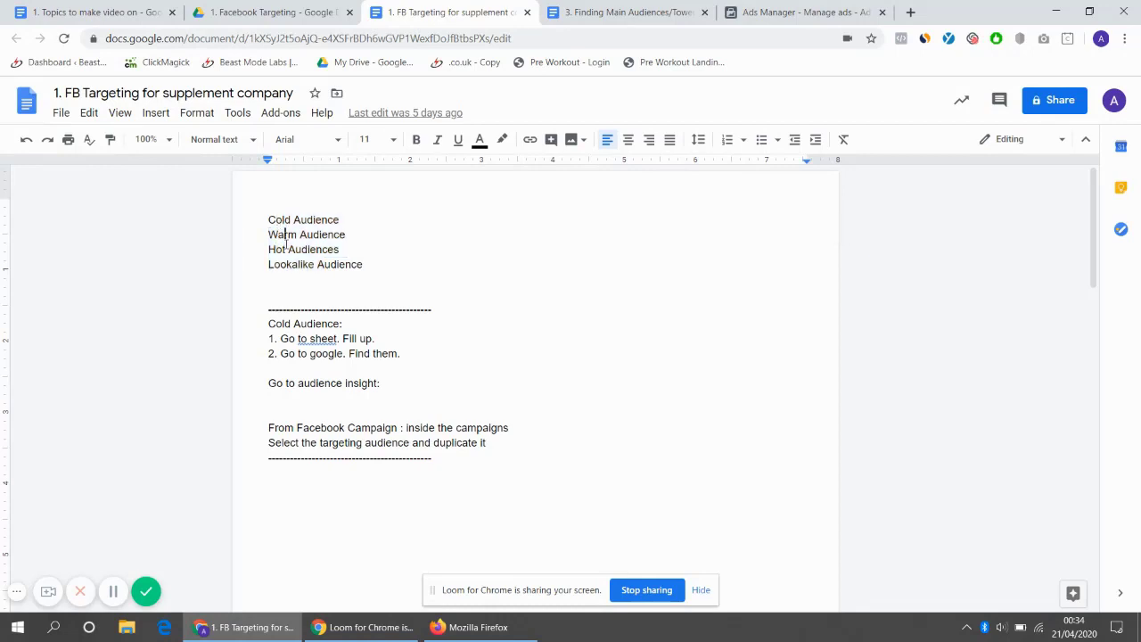
{"action": "left_click", "coordinate": [286, 251]}
{"action": "left_click", "coordinate": [302, 264]}
{"action": "left_click_drag", "start_coordinate": [269, 220], "coordinate": [348, 219]}
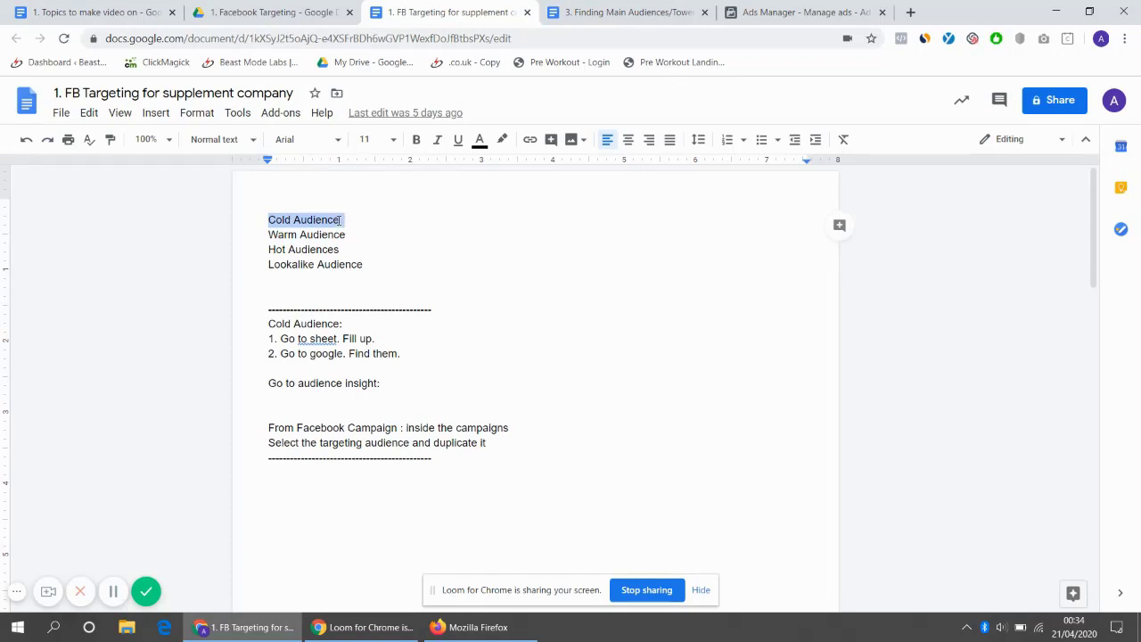
{"action": "left_click", "coordinate": [346, 221]}
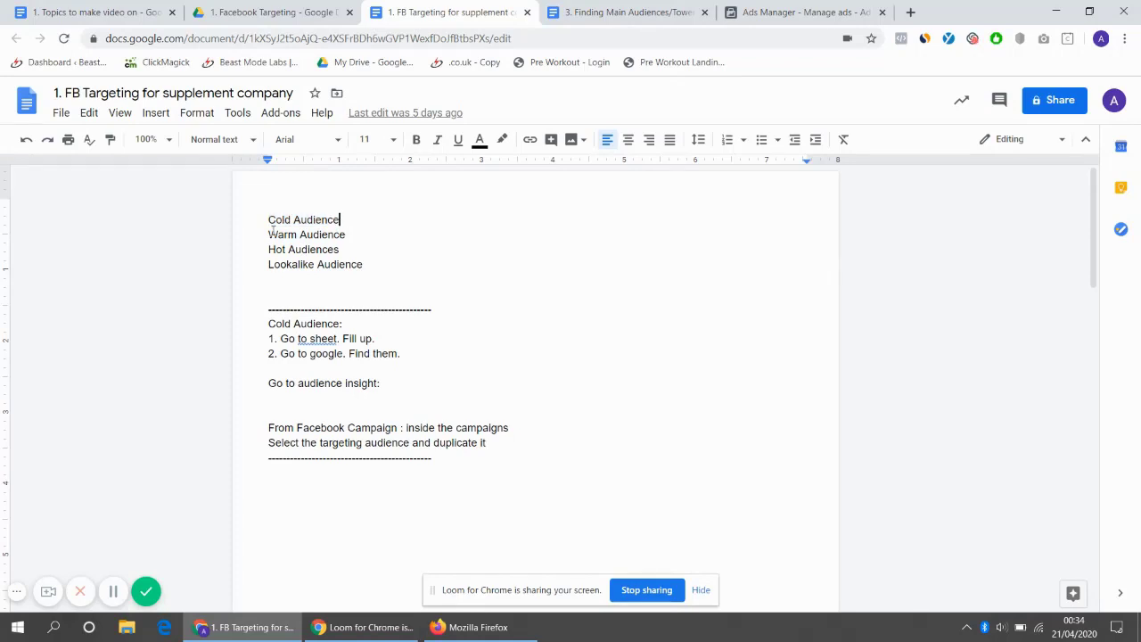
{"action": "left_click_drag", "start_coordinate": [269, 234], "coordinate": [298, 237]}
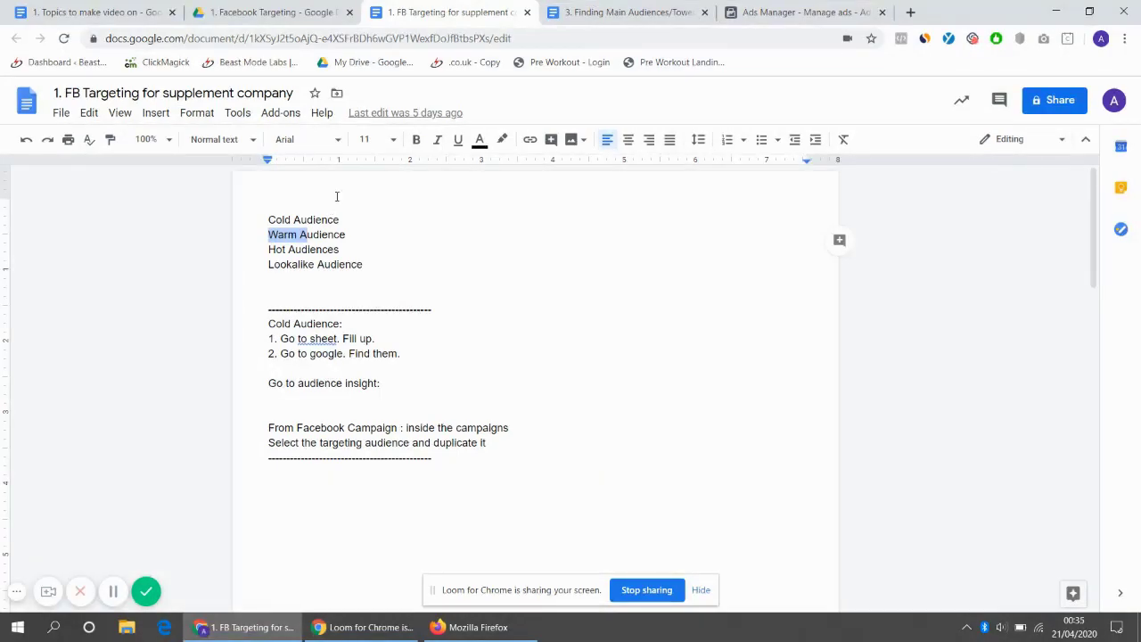
{"action": "left_click_drag", "start_coordinate": [269, 251], "coordinate": [352, 263]}
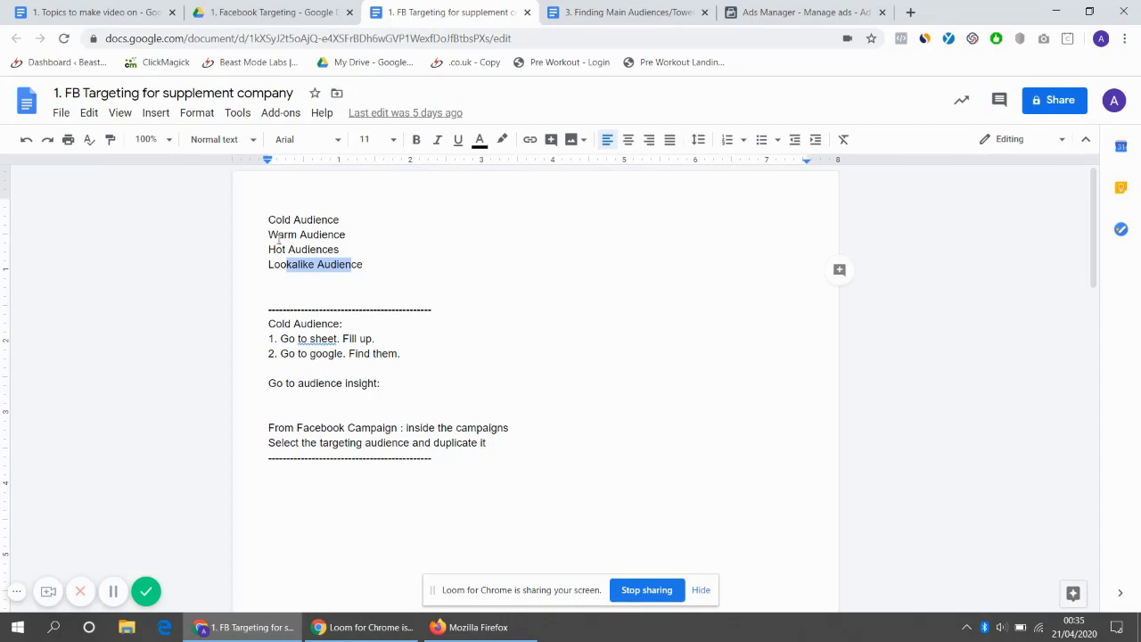
{"action": "left_click", "coordinate": [319, 265]}
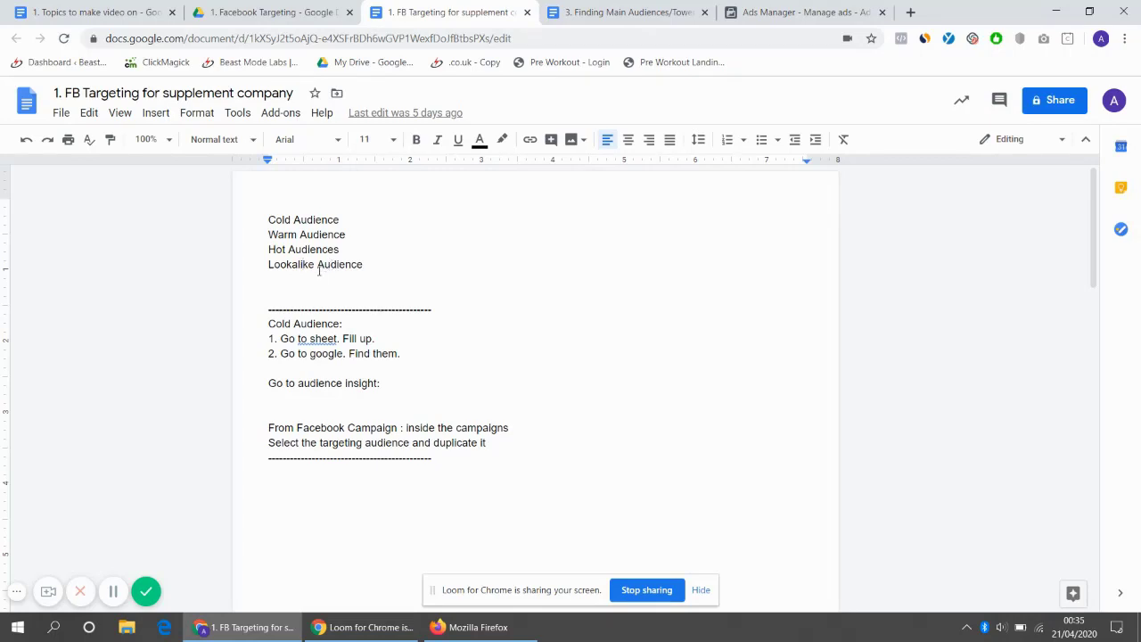
{"action": "left_click_drag", "start_coordinate": [285, 263], "coordinate": [338, 264]}
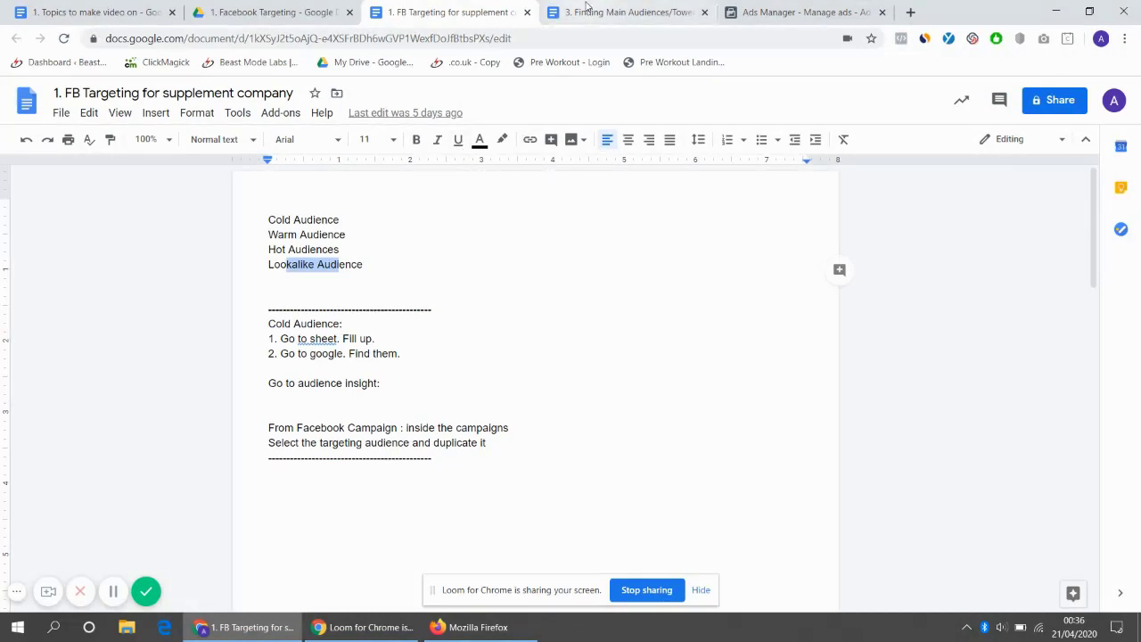
Step: Switch to Ads Manager, clear the existing detailed targeting interest and add Extreme Weight Loss again by searching for it
{"action": "left_click", "coordinate": [767, 11]}
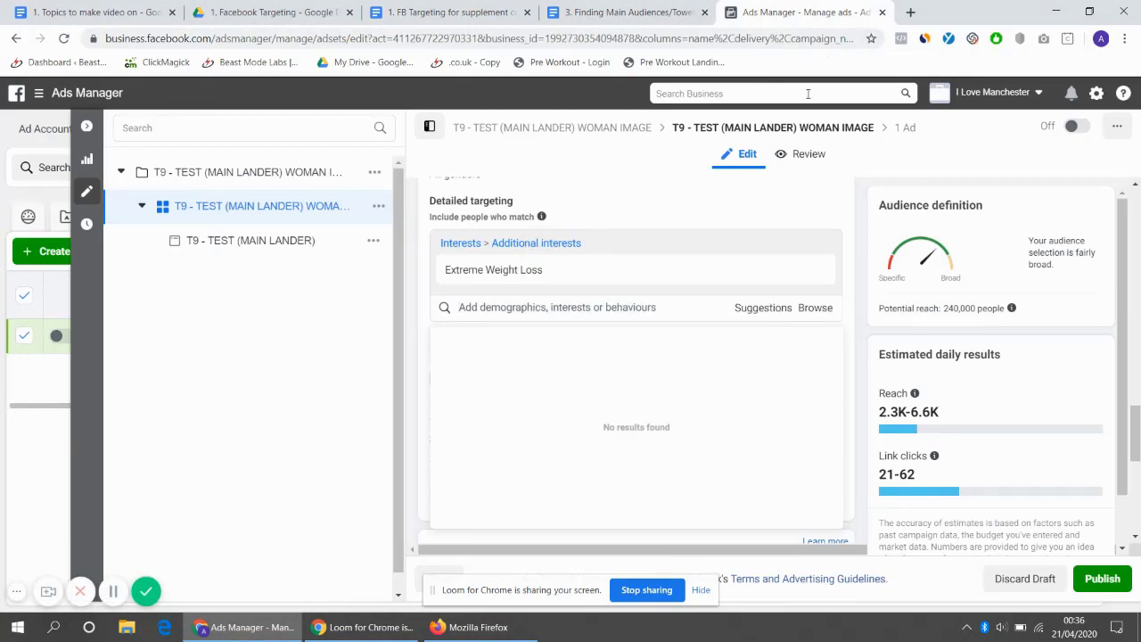
{"action": "left_click", "coordinate": [816, 245]}
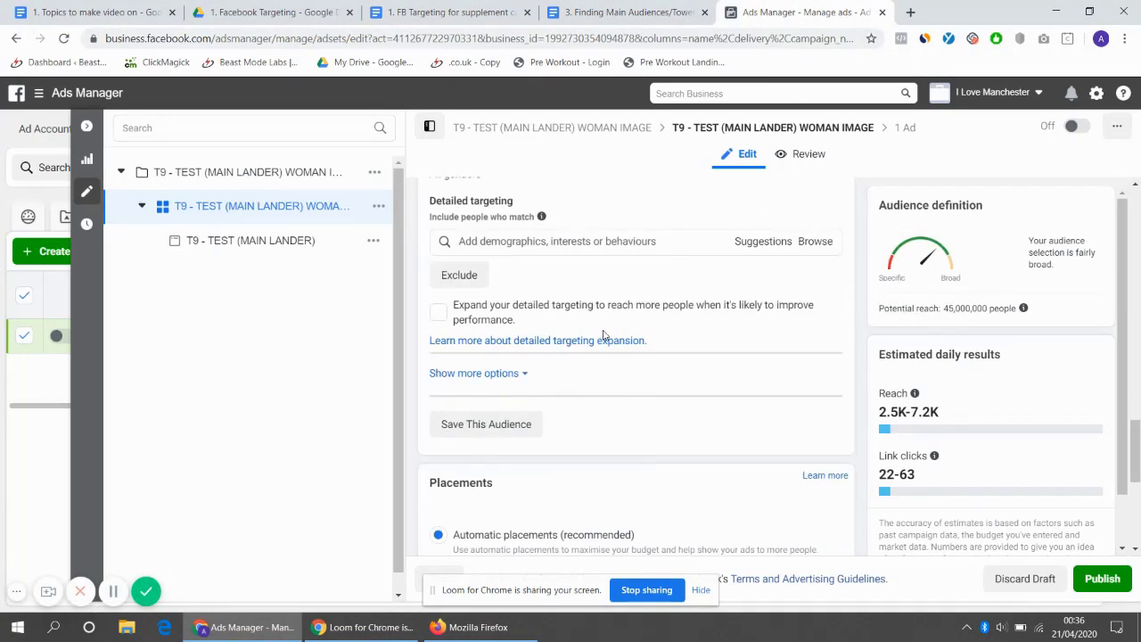
{"action": "left_click", "coordinate": [642, 246]}
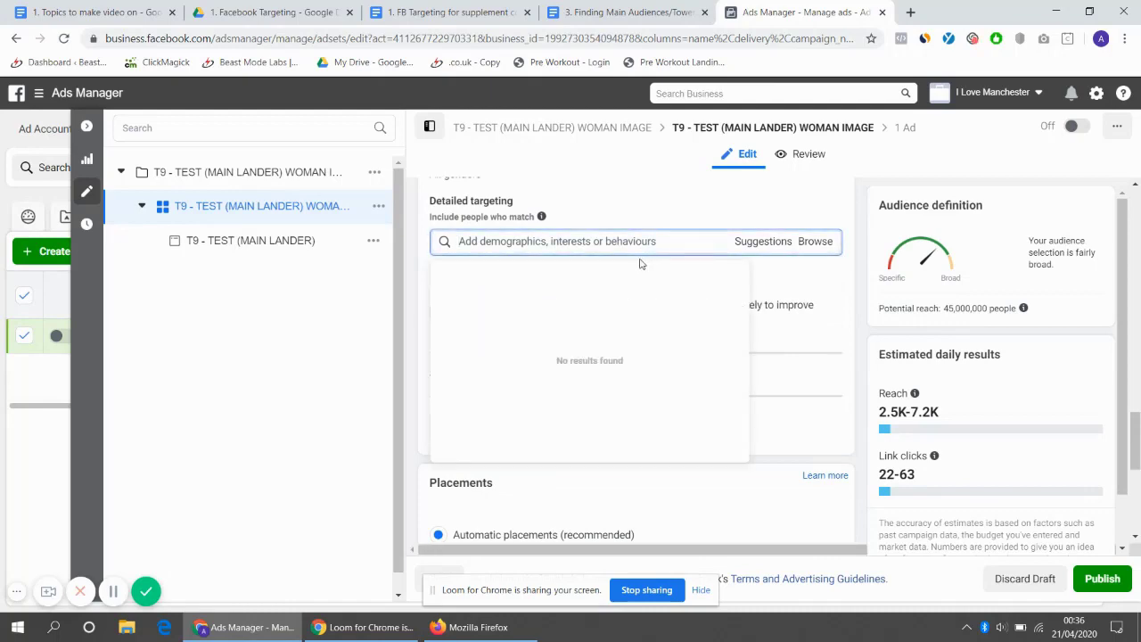
{"action": "type", "text": "extreme weight loss"}
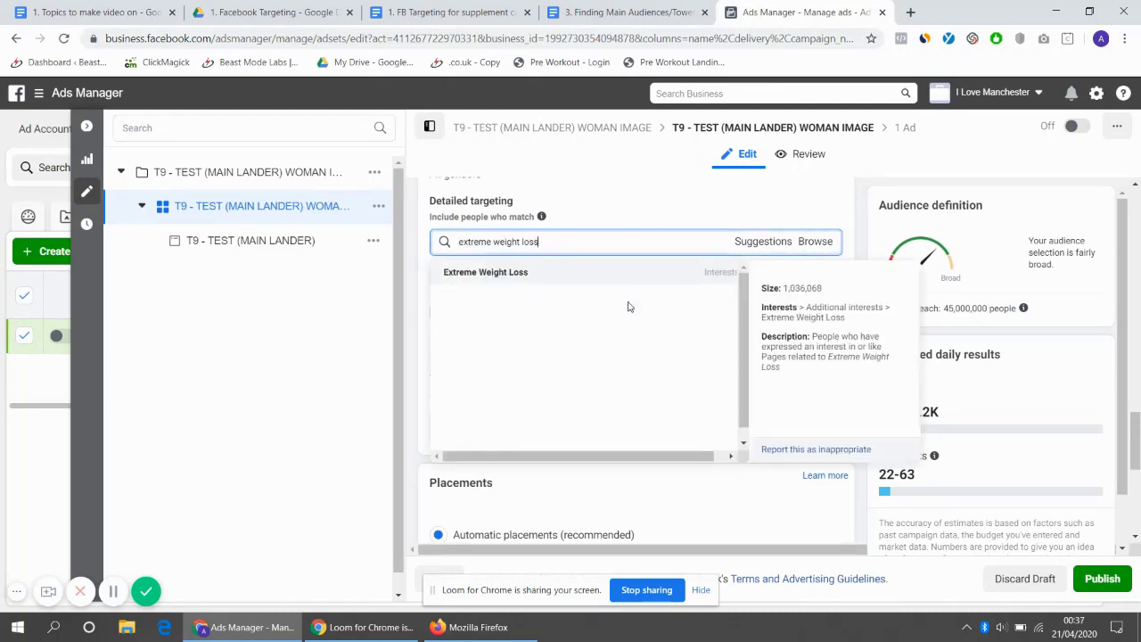
{"action": "left_click", "coordinate": [521, 287]}
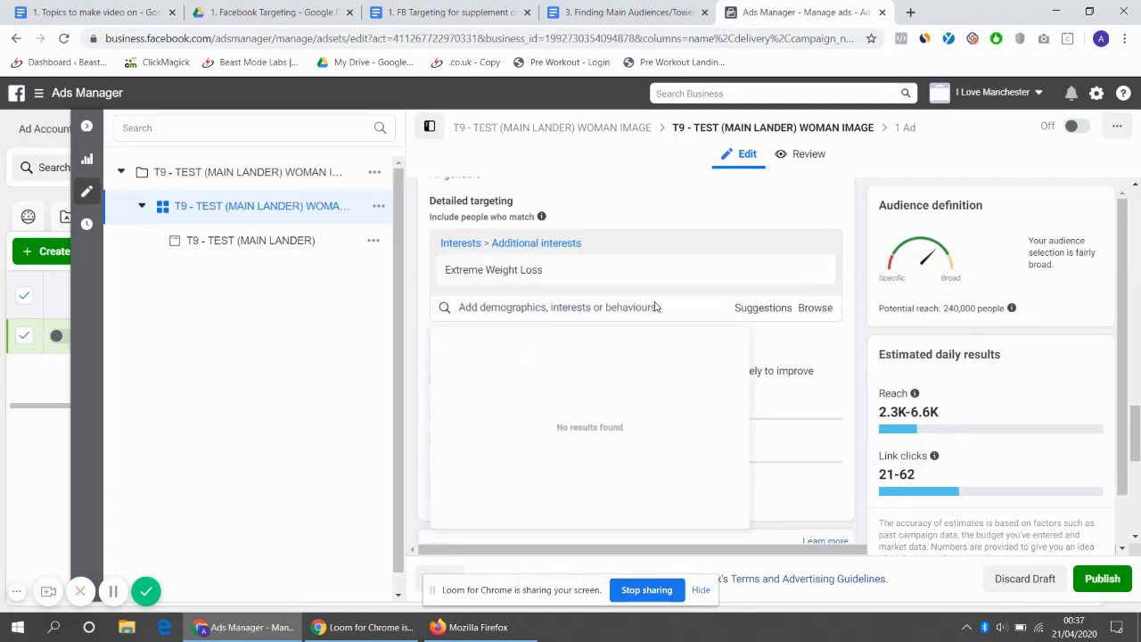
Step: Add the suggested interests Slimming World and Health & wellness to the ad set's detailed targeting
{"action": "left_click", "coordinate": [763, 312]}
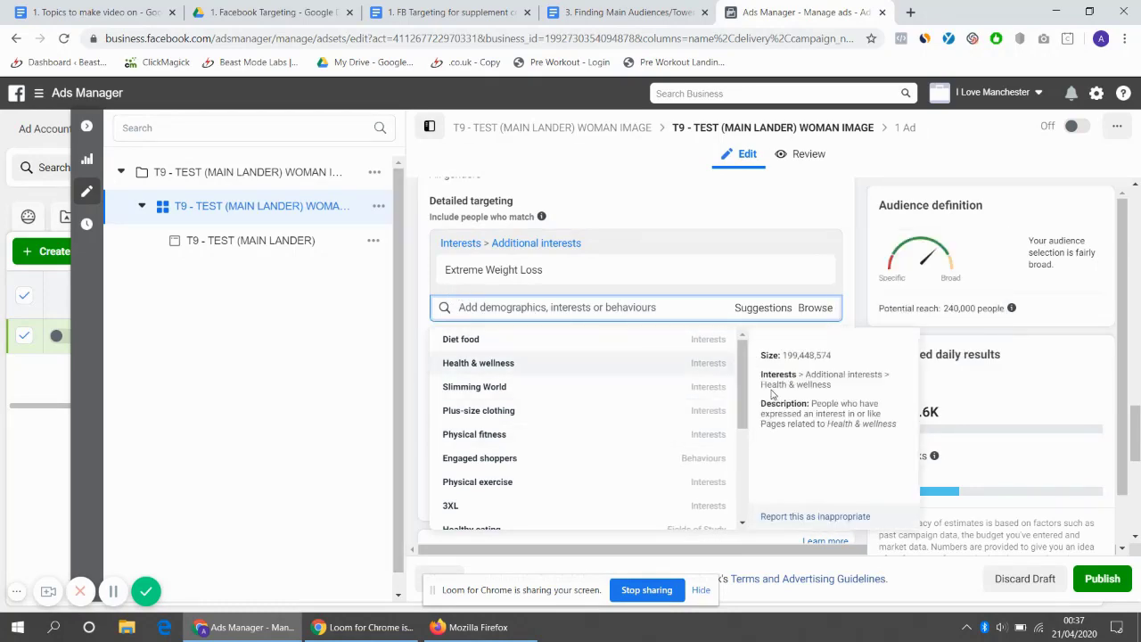
{"action": "mouse_move", "coordinate": [746, 355]}
{"action": "left_mouse_down"}
{"action": "mouse_move", "coordinate": [740, 465]}
{"action": "mouse_move", "coordinate": [744, 347]}
{"action": "left_mouse_up"}
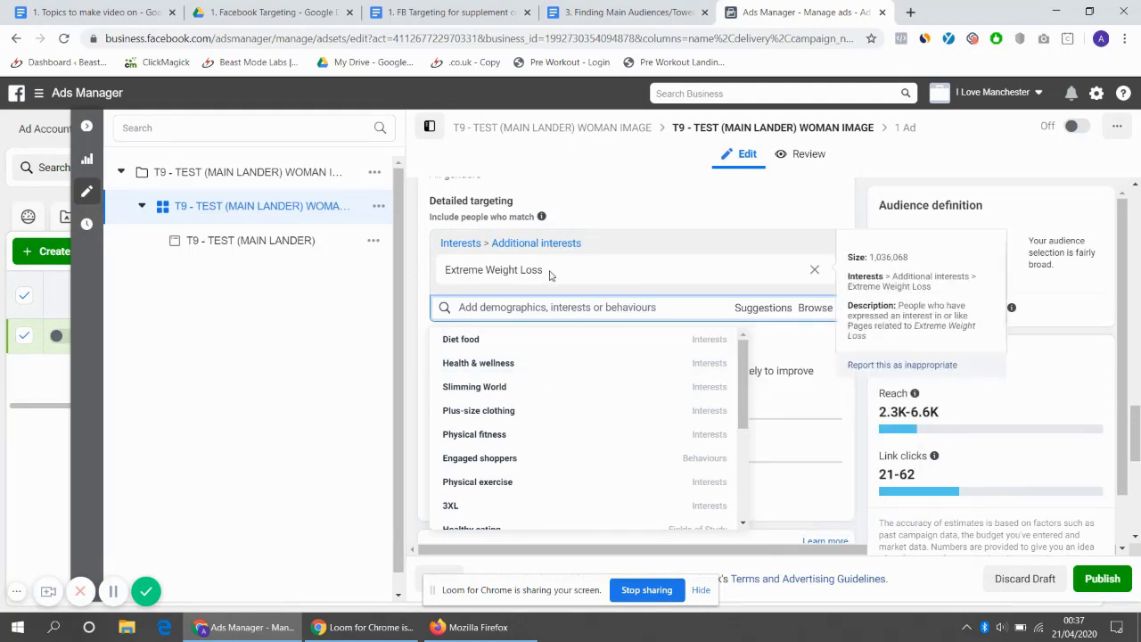
{"action": "left_click", "coordinate": [599, 385]}
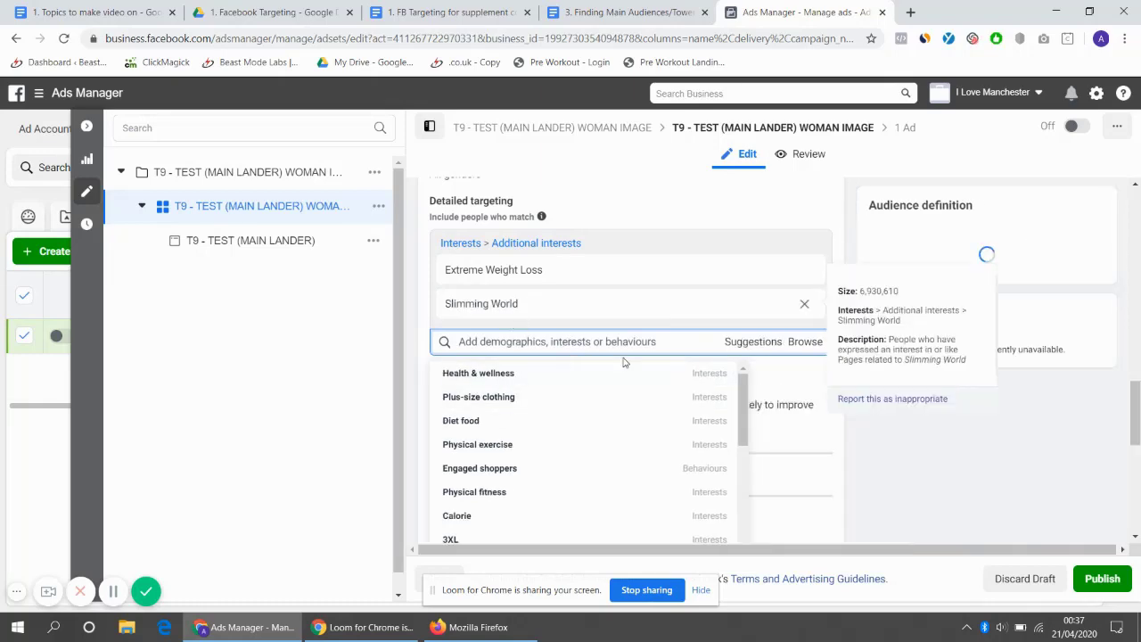
{"action": "left_click_drag", "start_coordinate": [742, 406], "coordinate": [738, 468]}
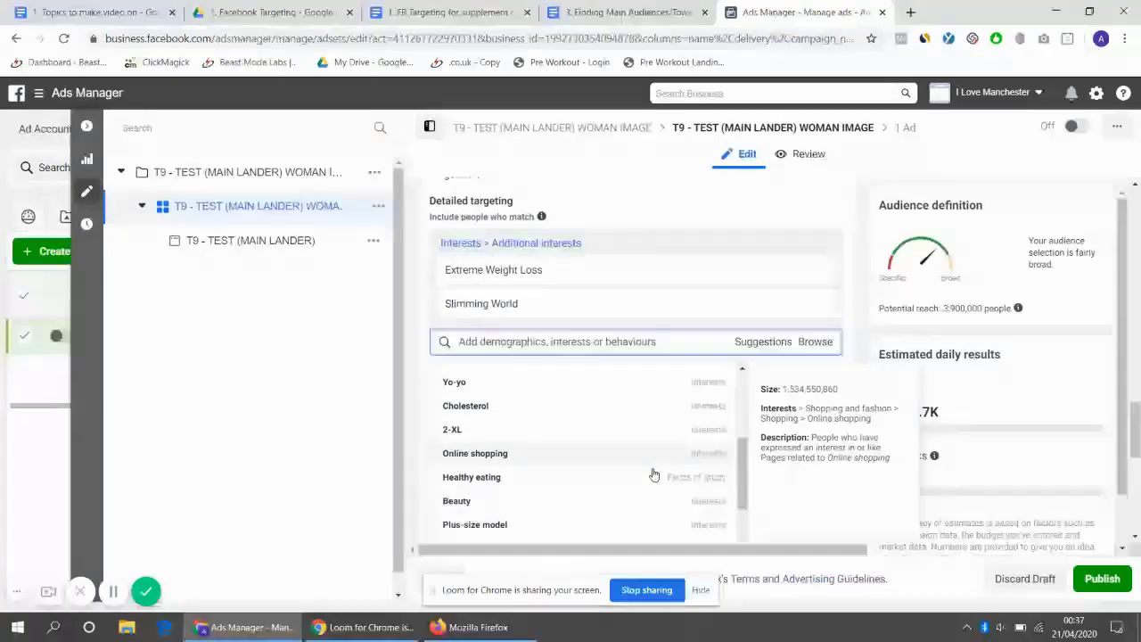
{"action": "scroll", "coordinate": [539, 403], "scroll_direction": "up", "scroll_amount": 5}
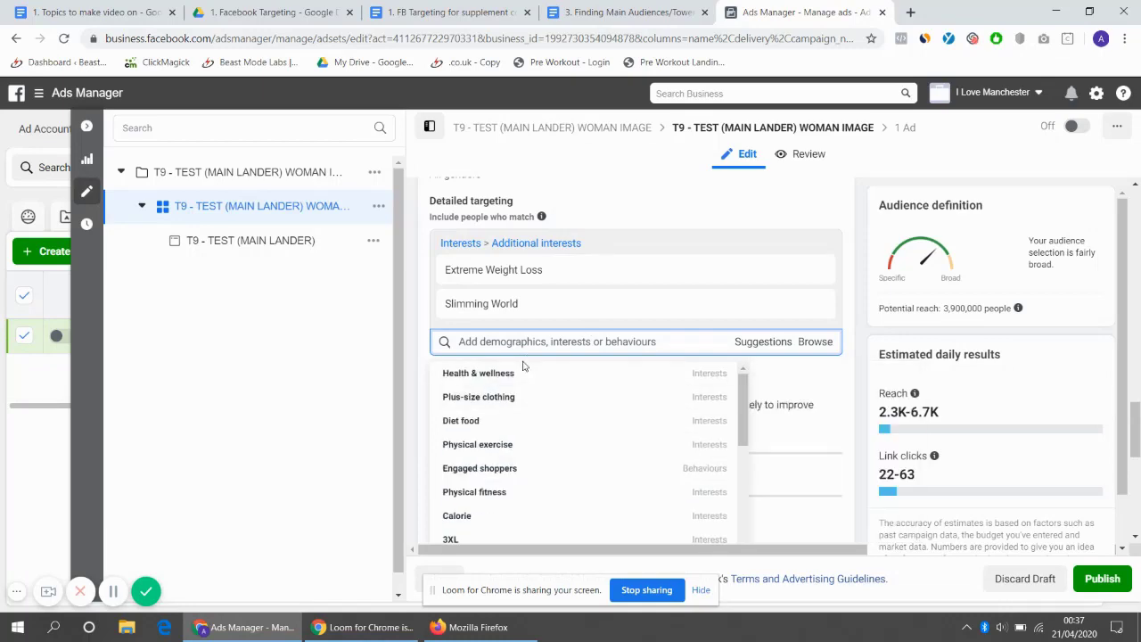
{"action": "left_click", "coordinate": [529, 375]}
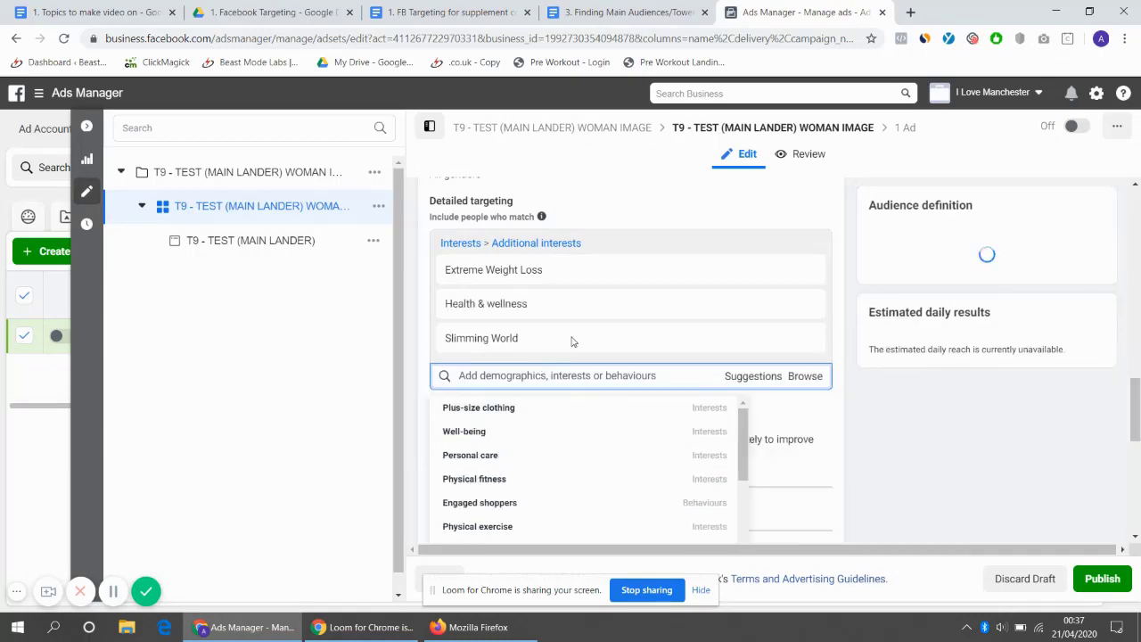
Step: Add the suggested interest Physical fitness and the behaviour Engaged shoppers to the detailed targeting
{"action": "scroll", "coordinate": [586, 355], "scroll_direction": "down", "scroll_amount": 1}
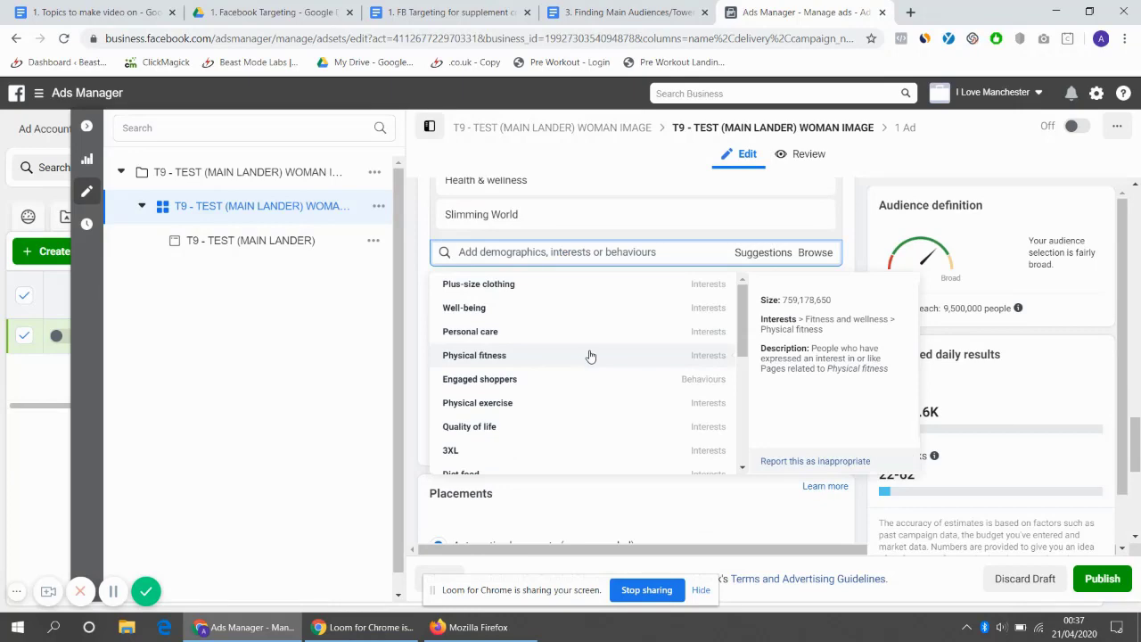
{"action": "left_click", "coordinate": [589, 356]}
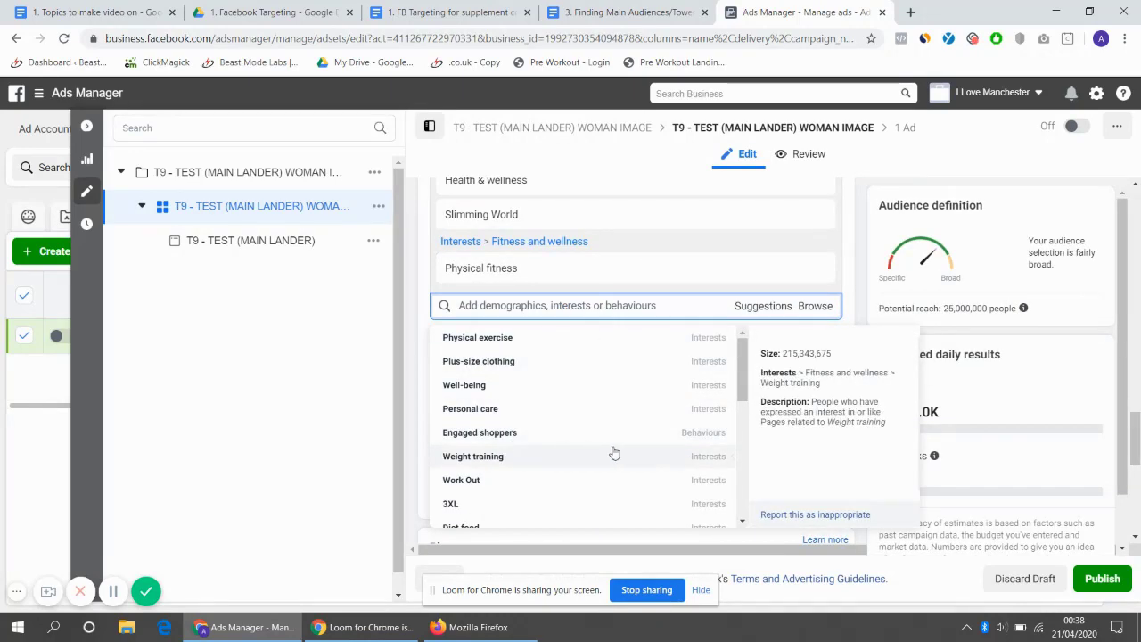
{"action": "left_click", "coordinate": [689, 435]}
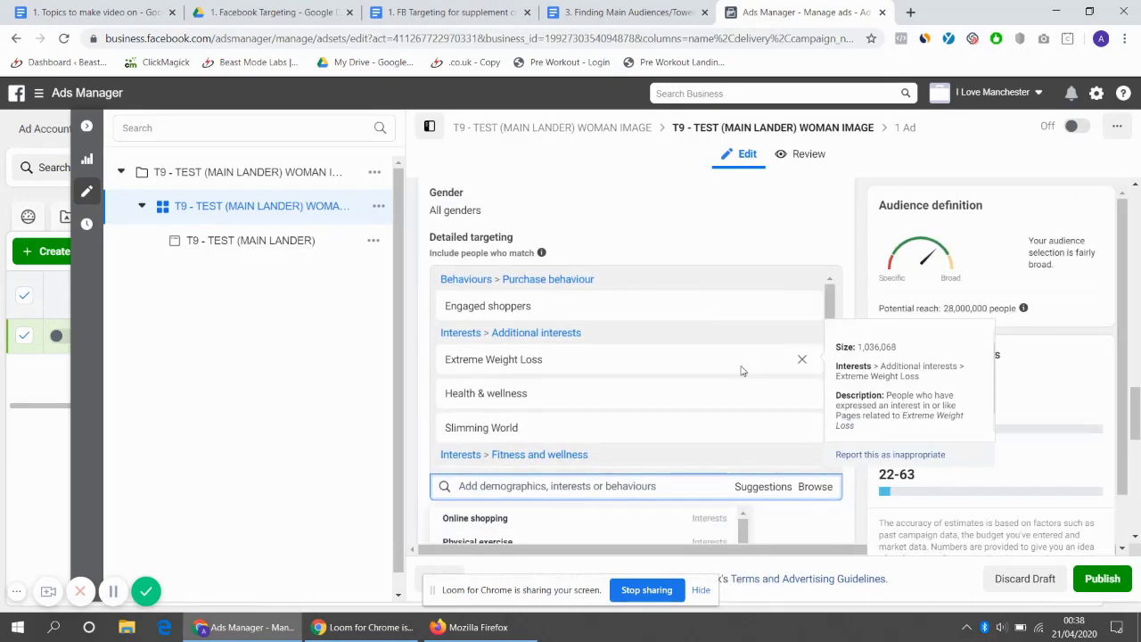
Step: Add Bodybuilding.com as an interest in the detailed targeting and bring up further suggestions
{"action": "scroll", "coordinate": [667, 377], "scroll_direction": "down", "scroll_amount": 1}
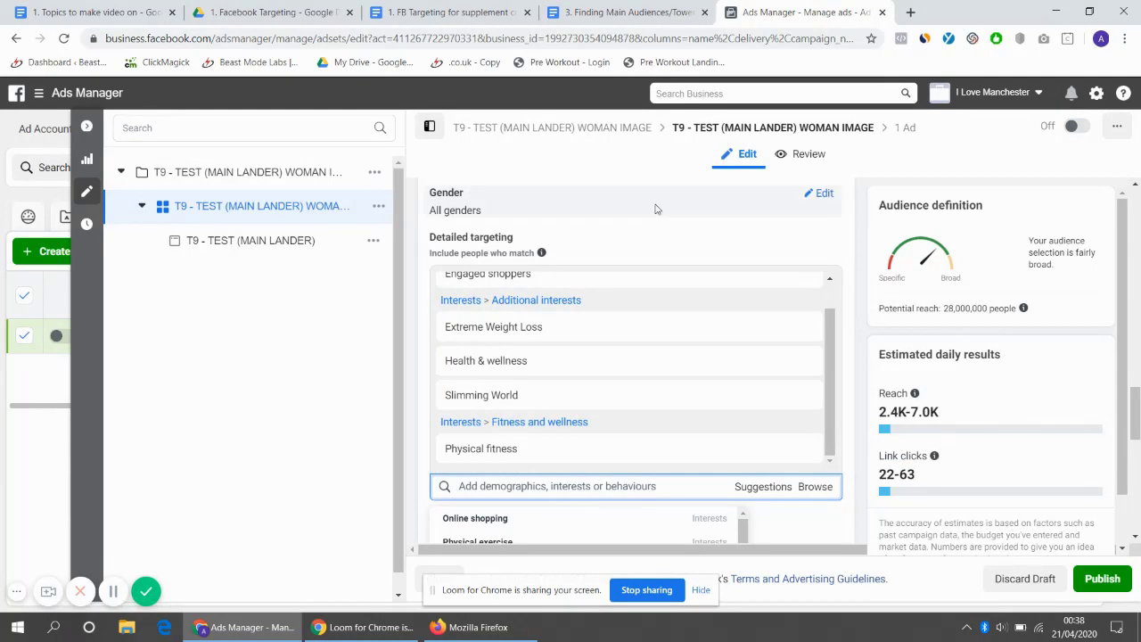
{"action": "scroll", "coordinate": [671, 252], "scroll_direction": "down", "scroll_amount": 3}
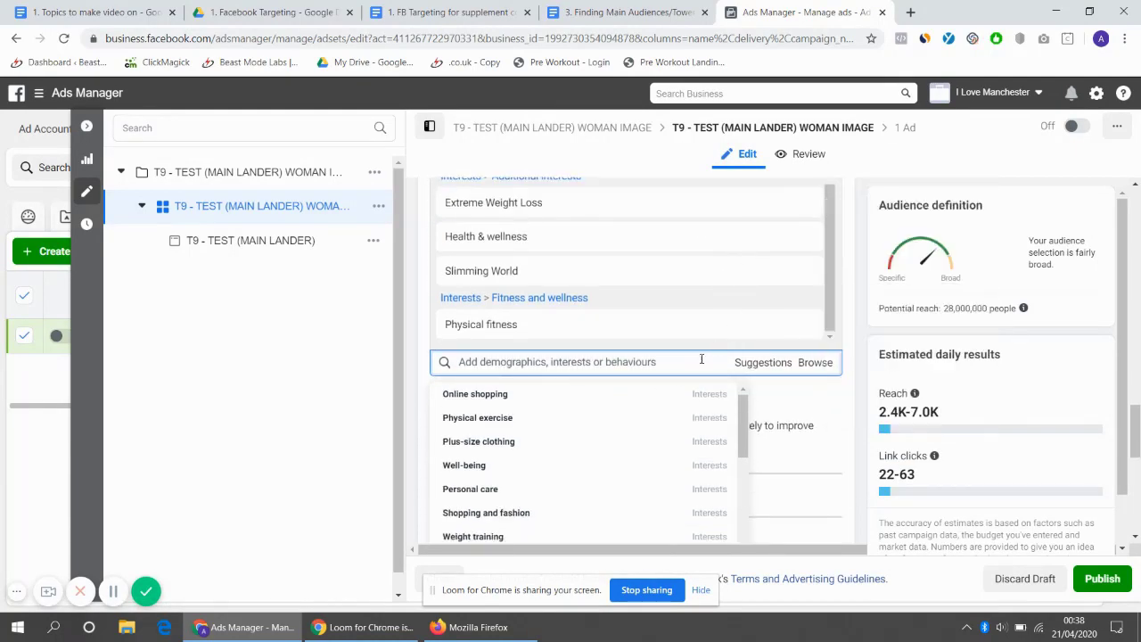
{"action": "left_click", "coordinate": [680, 361]}
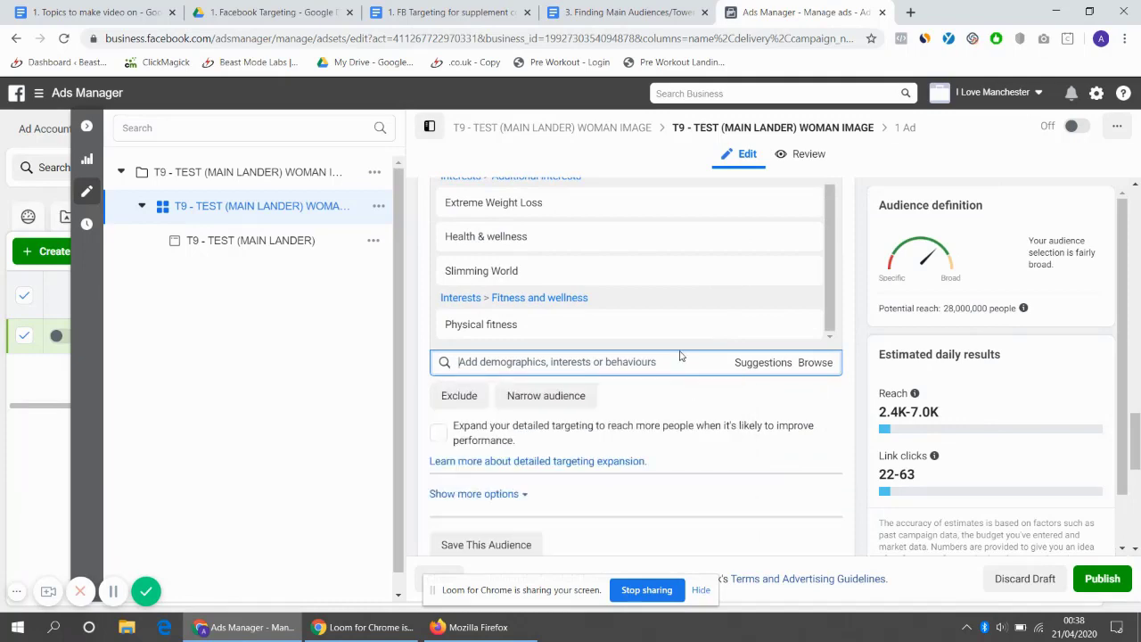
{"action": "mouse_move", "coordinate": [687, 331]}
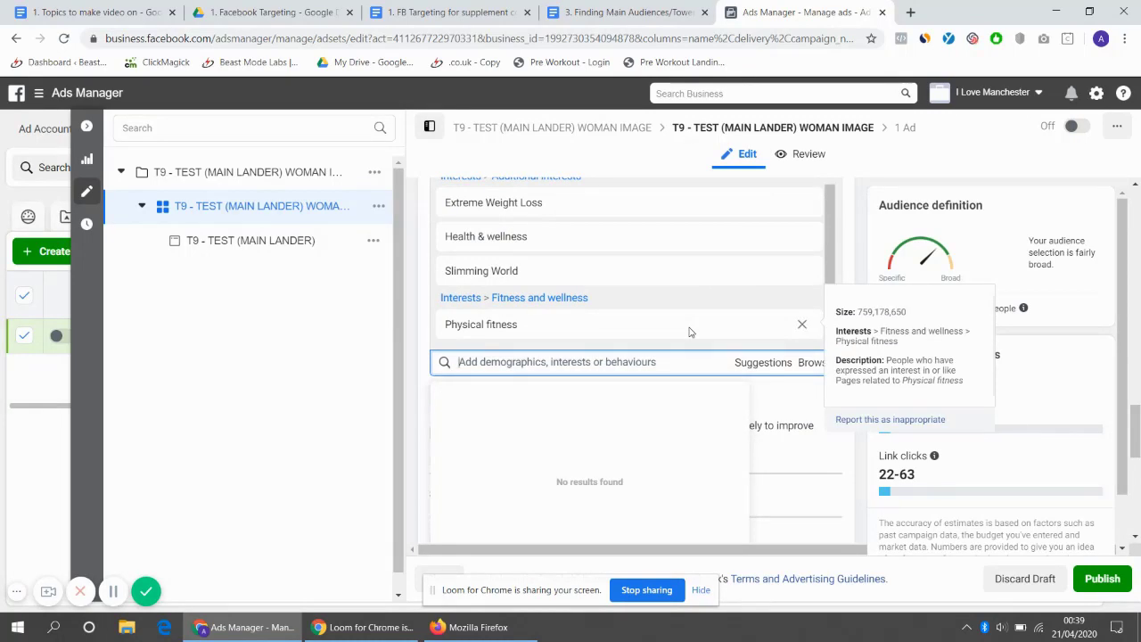
{"action": "type", "text": "st"}
{"action": "left_click", "coordinate": [762, 366]}
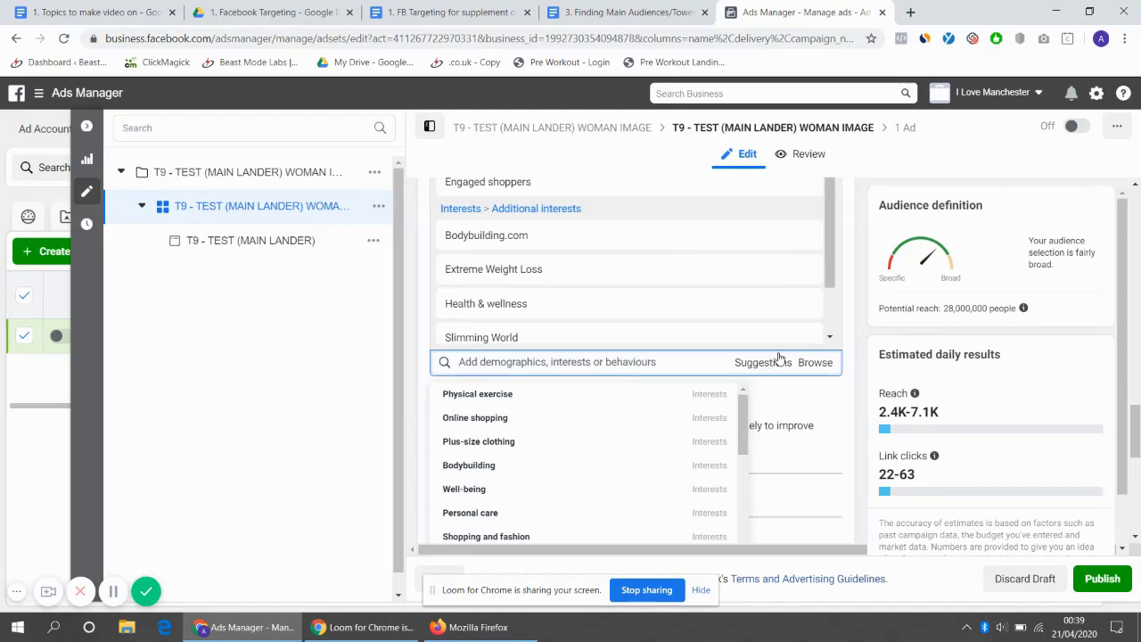
Step: Remove the Extreme Weight Loss, Health & wellness, Slimming World and Physical fitness interests from the detailed targeting
{"action": "mouse_move", "coordinate": [805, 279]}
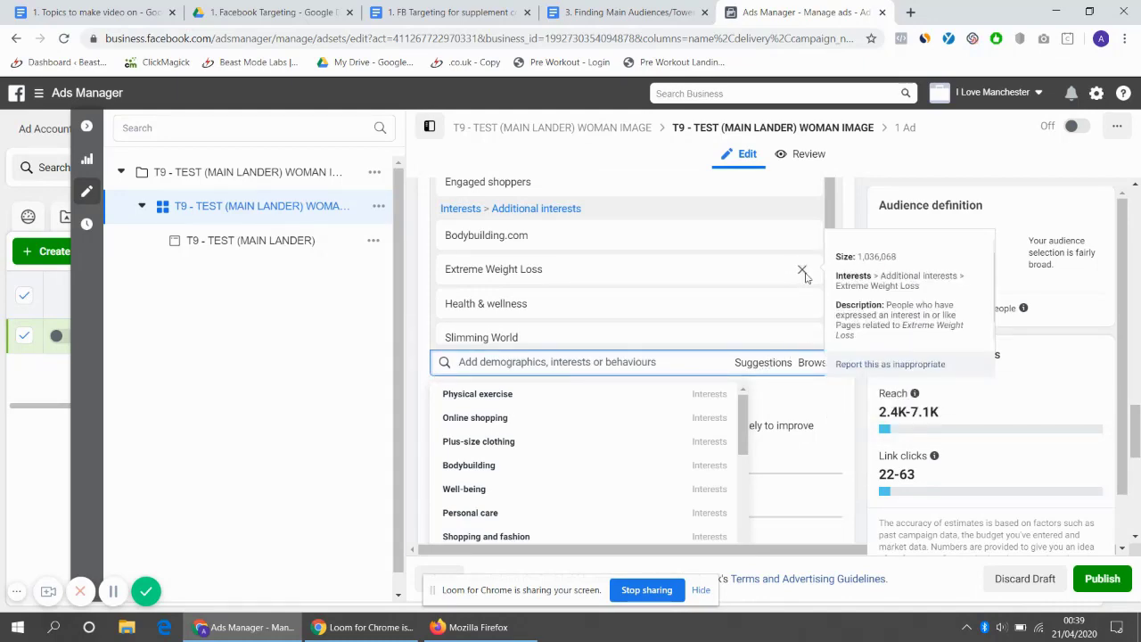
{"action": "left_click", "coordinate": [803, 273]}
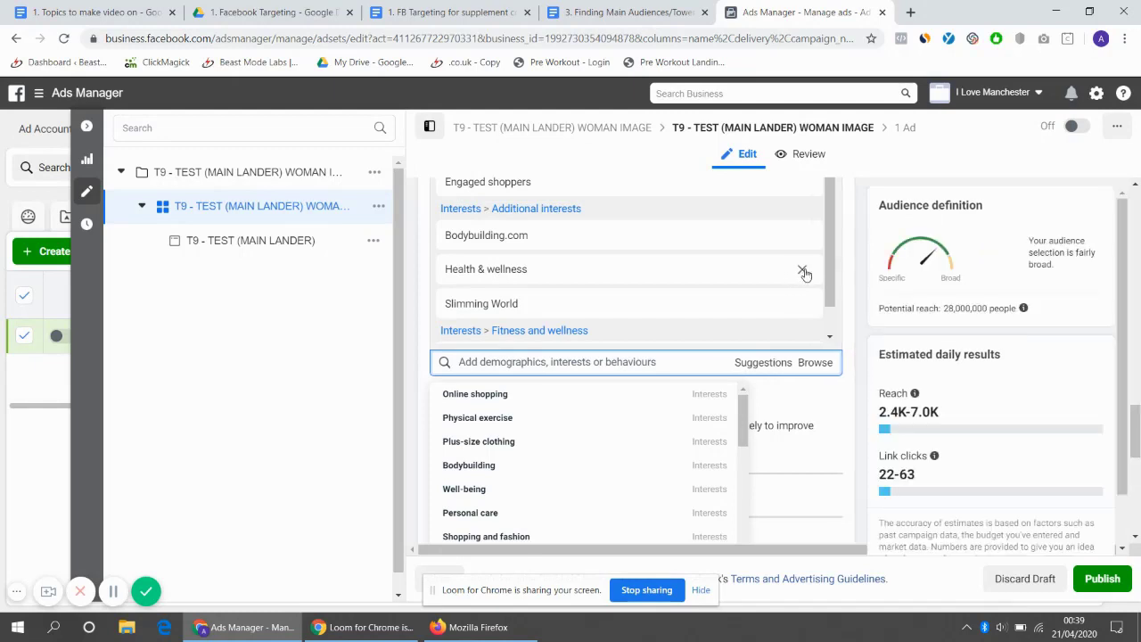
{"action": "left_click", "coordinate": [802, 270]}
{"action": "left_click", "coordinate": [805, 273]}
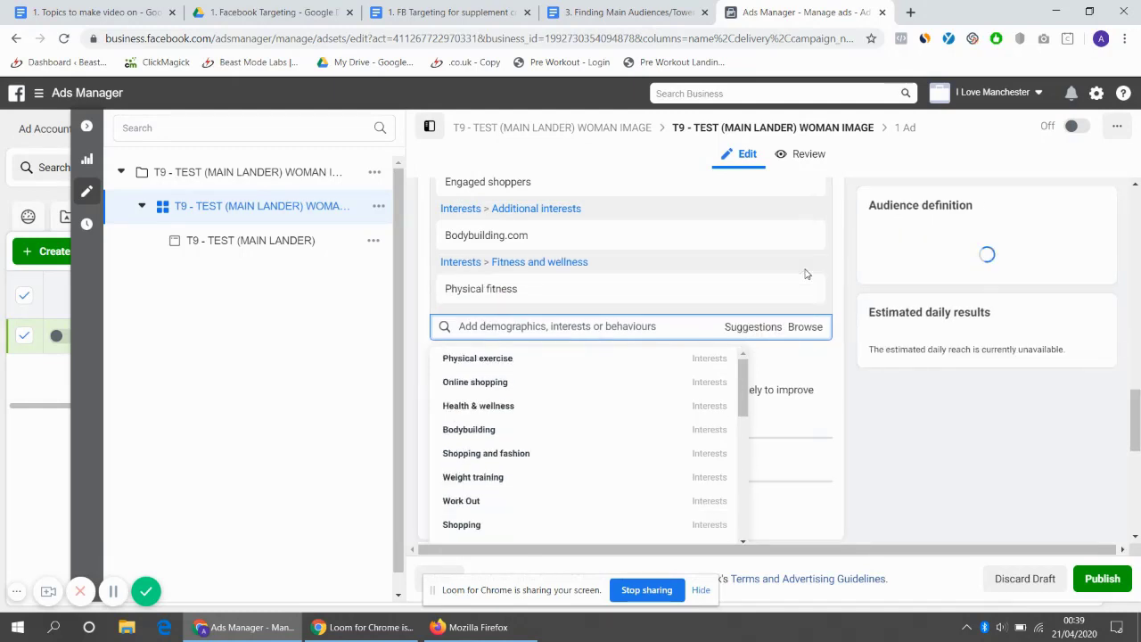
{"action": "left_click", "coordinate": [764, 329]}
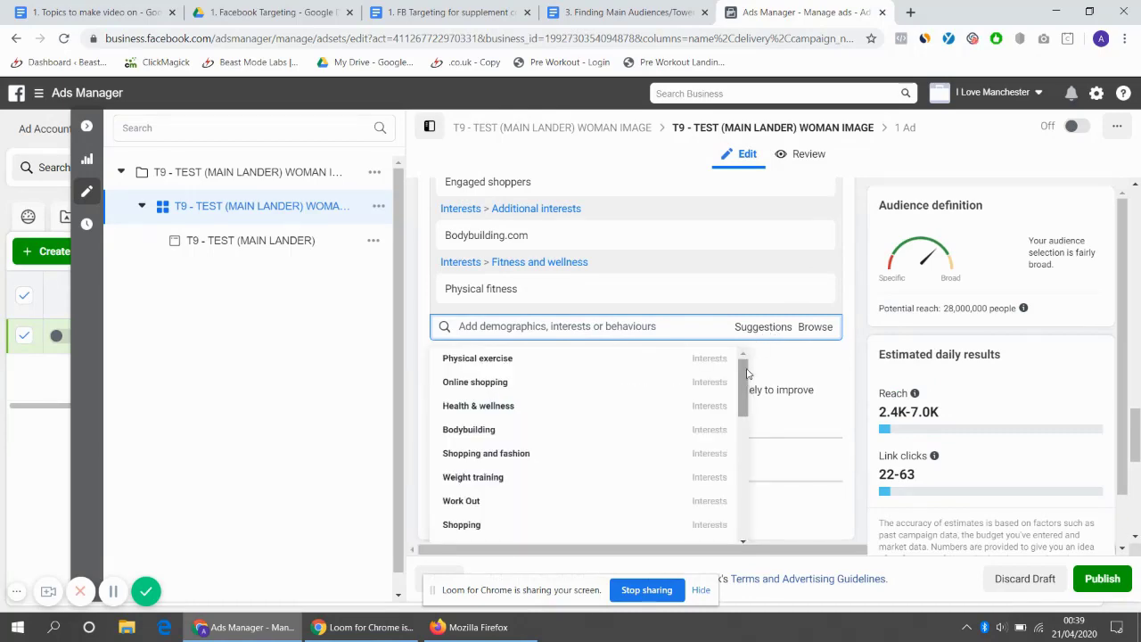
{"action": "left_click_drag", "start_coordinate": [745, 370], "coordinate": [745, 375]}
{"action": "left_click", "coordinate": [815, 289]}
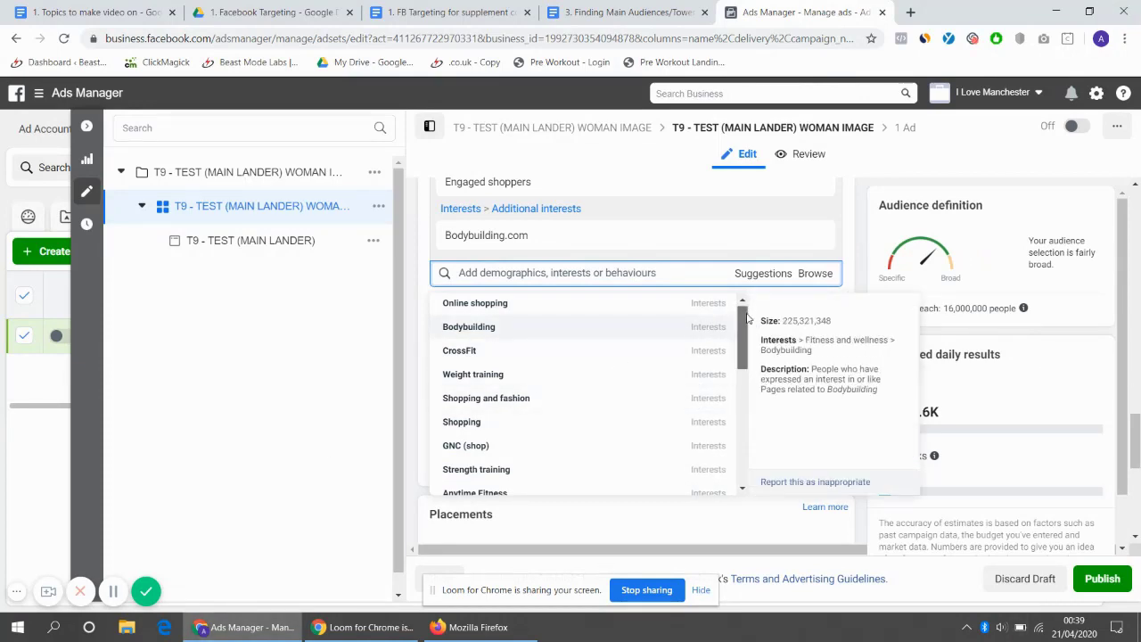
Step: Add the suggested bodybuilder interests Jay Cutler (bodybuilder) and Kai Greene to the detailed targeting
{"action": "scroll", "coordinate": [604, 388], "scroll_direction": "down", "scroll_amount": 4}
{"action": "left_click", "coordinate": [605, 388]}
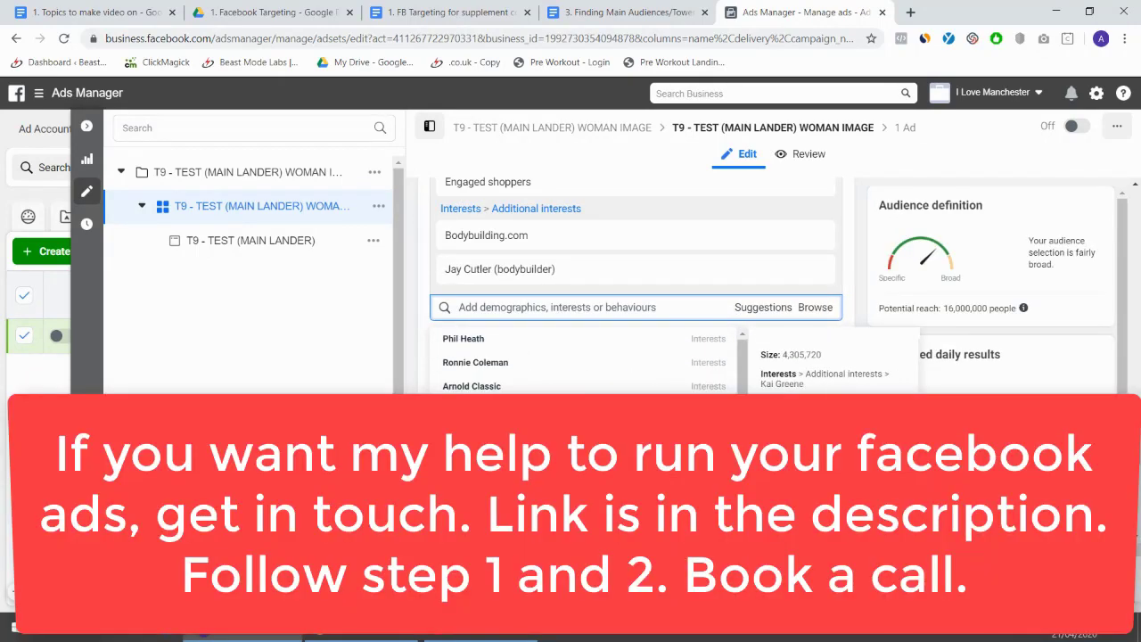
{"action": "left_click", "coordinate": [642, 410]}
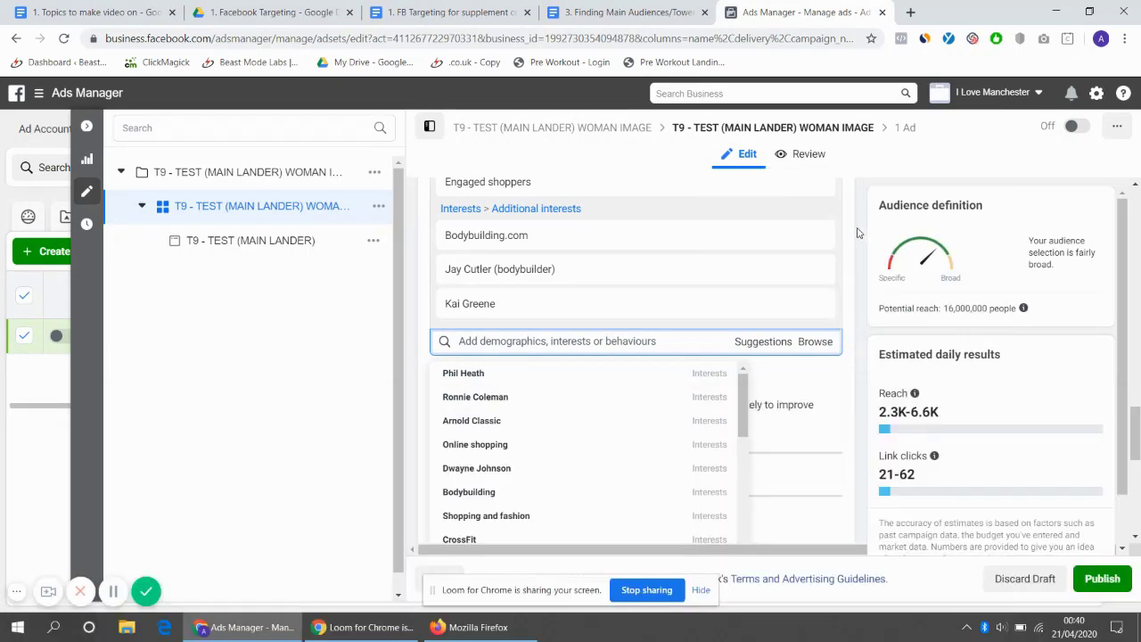
Step: Exclude people with the Vegan.com interest from the detailed targeting
{"action": "left_click", "coordinate": [865, 237]}
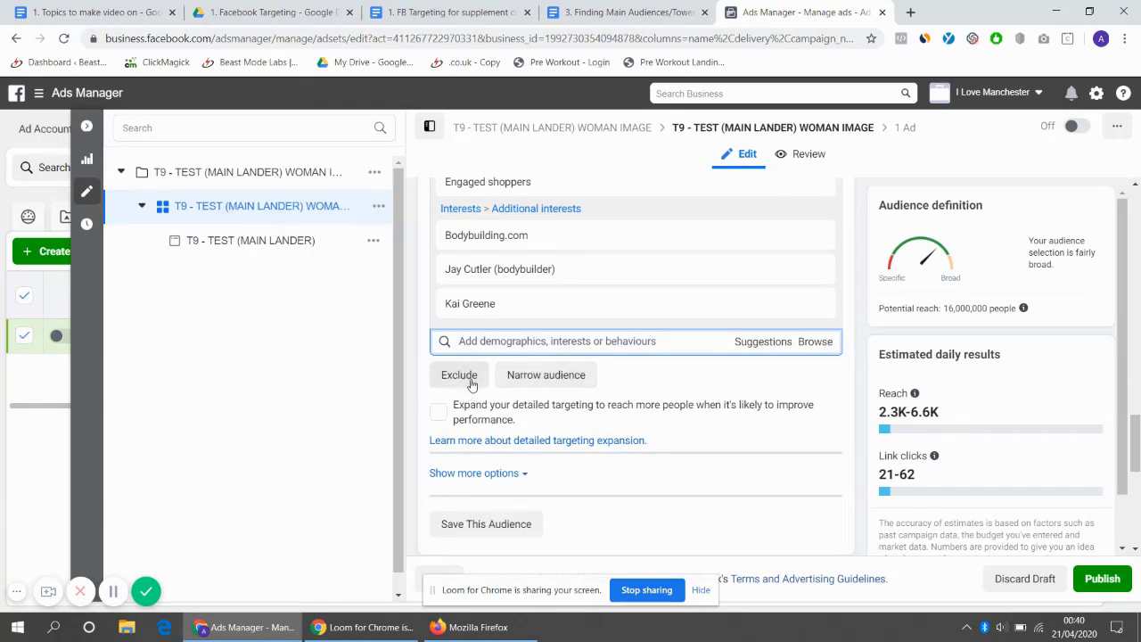
{"action": "left_click", "coordinate": [472, 383]}
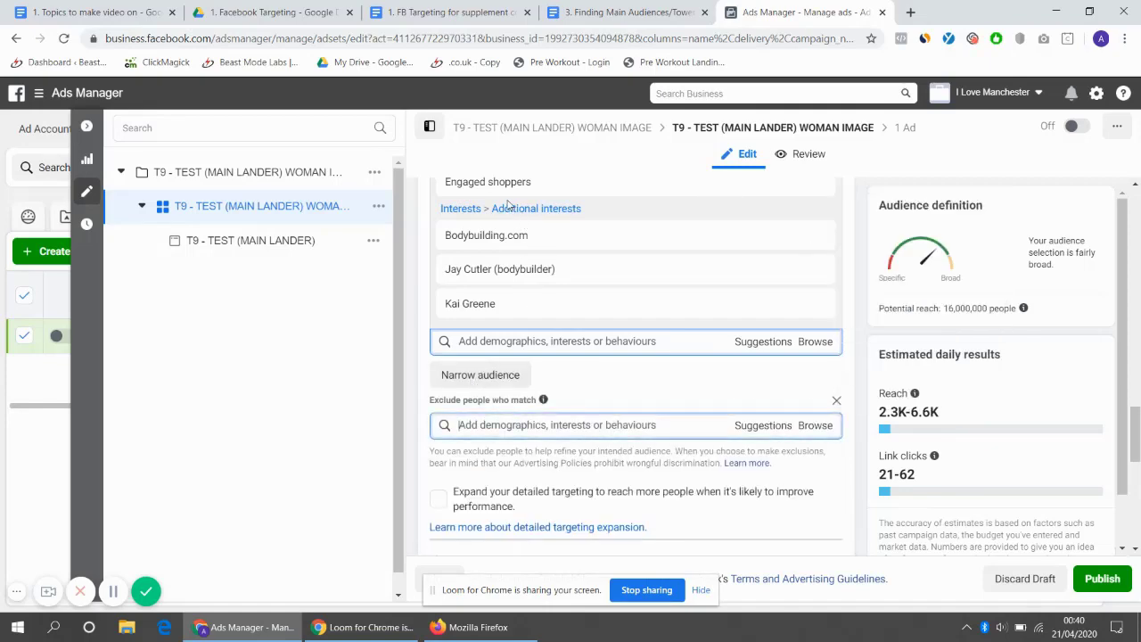
{"action": "mouse_move", "coordinate": [554, 191]}
{"action": "left_click", "coordinate": [501, 424]}
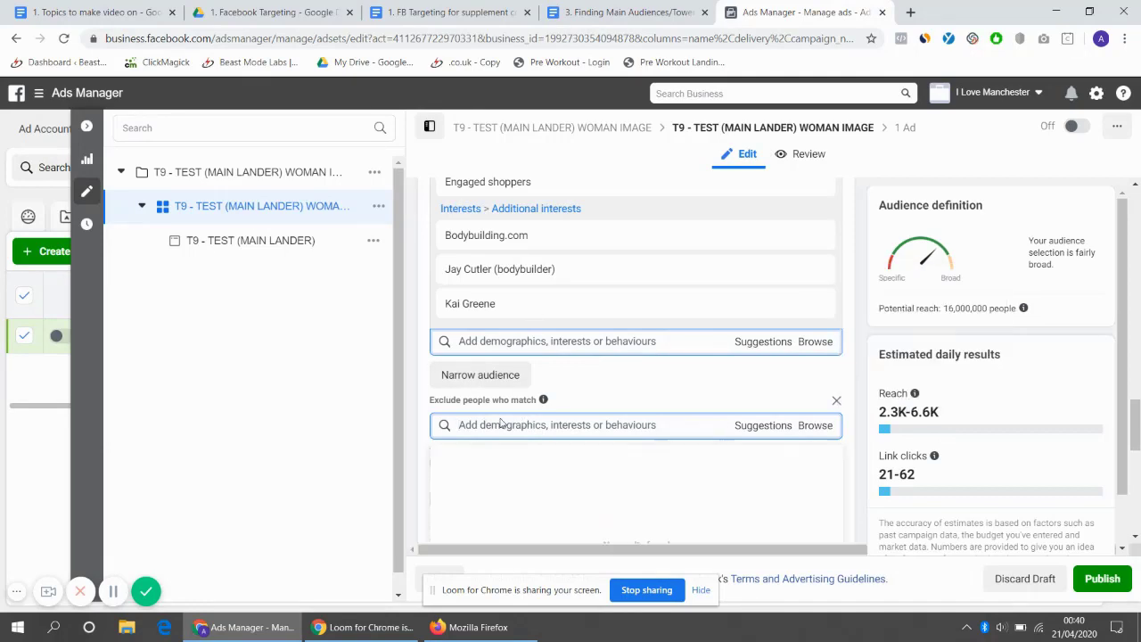
{"action": "type", "text": "vegan"}
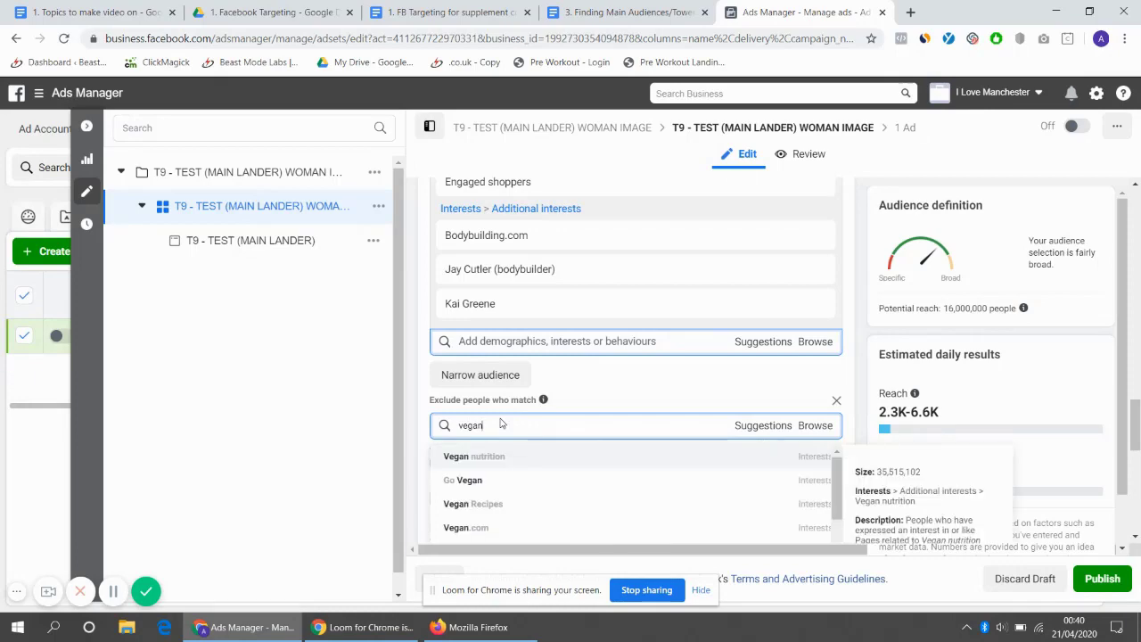
{"action": "left_click", "coordinate": [580, 520]}
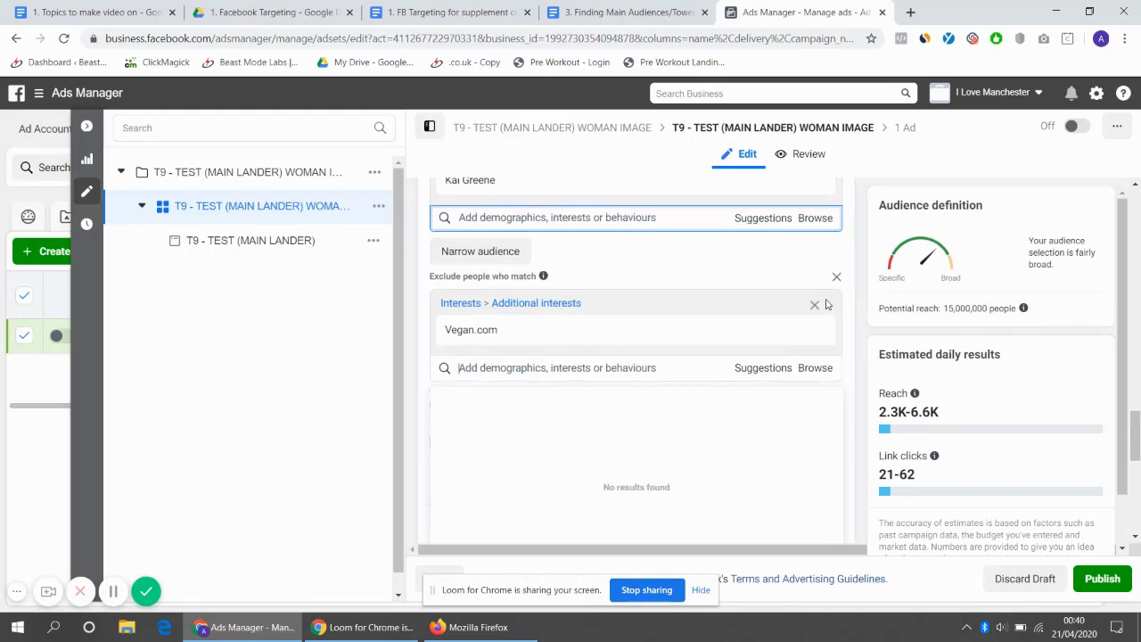
Step: Remove the whole Vegan.com exclusion from the detailed targeting
{"action": "mouse_move", "coordinate": [463, 333]}
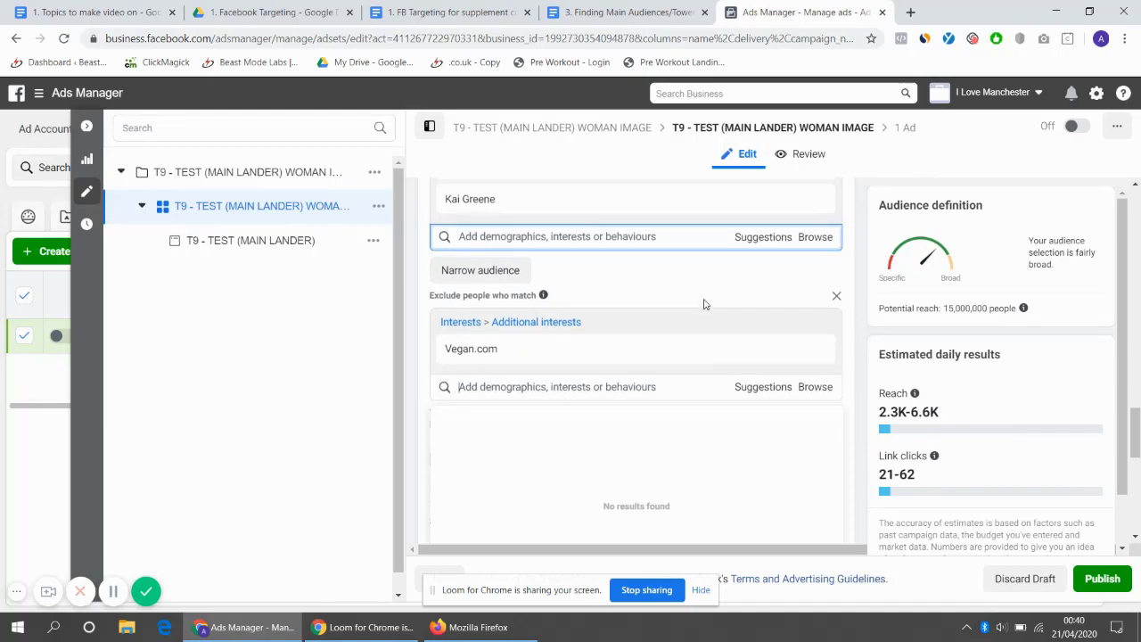
{"action": "left_click", "coordinate": [704, 304]}
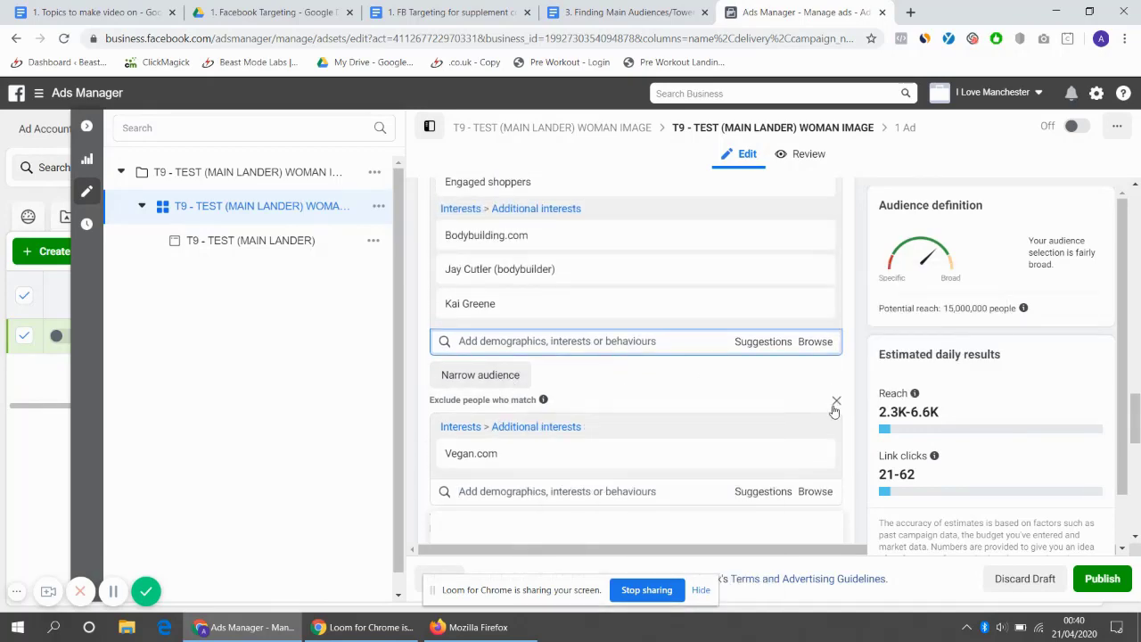
{"action": "left_click", "coordinate": [836, 403]}
Step: Add an empty narrowing condition to the audience and remove the Jay Cutler (bodybuilder) and Kai Greene interests
{"action": "left_click", "coordinate": [569, 378]}
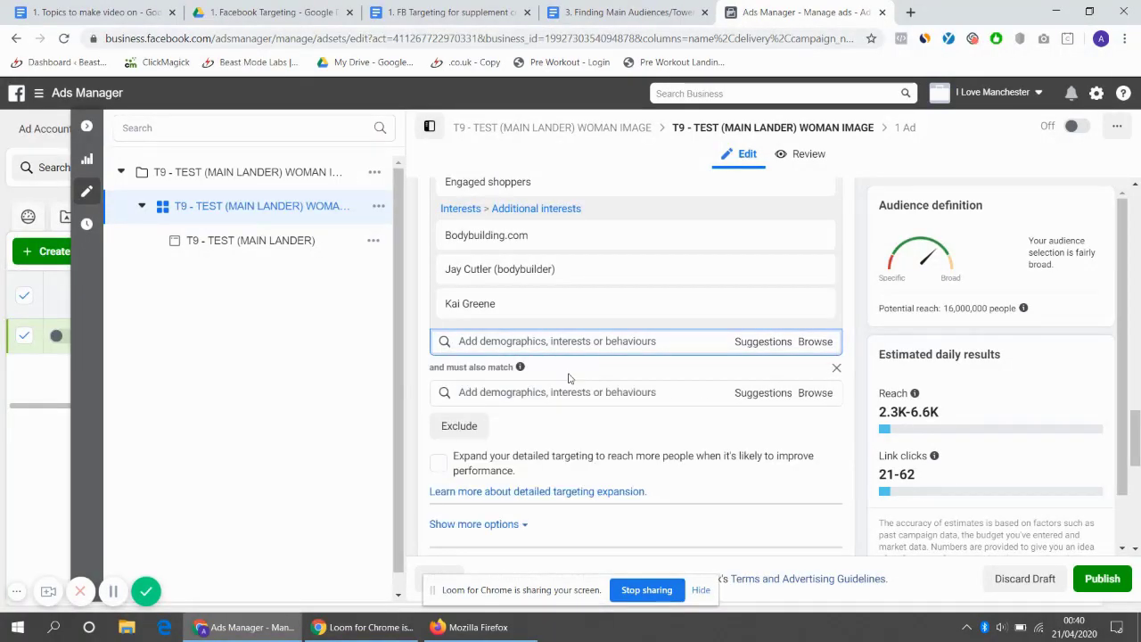
{"action": "mouse_move", "coordinate": [523, 368]}
{"action": "left_click", "coordinate": [816, 270]}
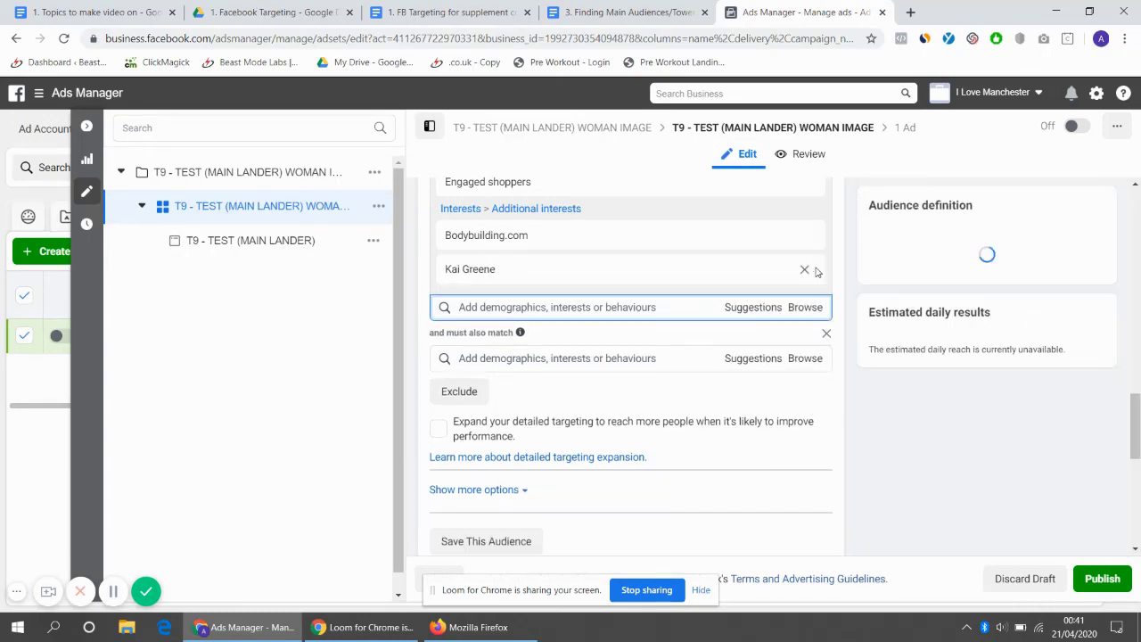
{"action": "left_click", "coordinate": [805, 272]}
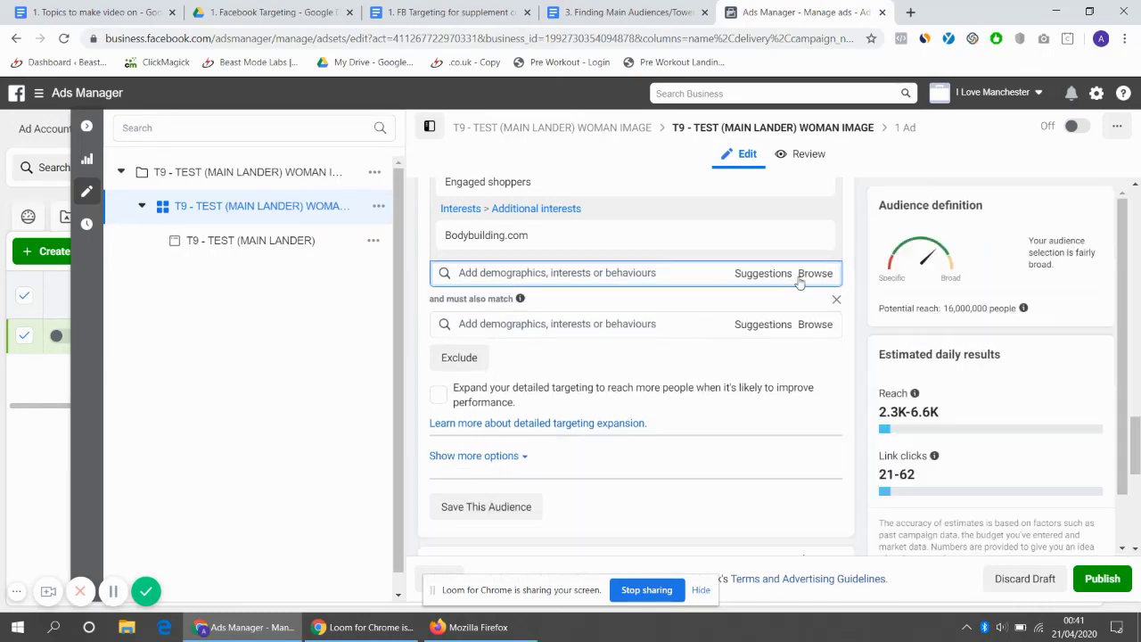
Step: Require the audience to also match the Engaged shoppers behaviour and check the potential reach
{"action": "left_click", "coordinate": [542, 325]}
{"action": "type", "text": "en"}
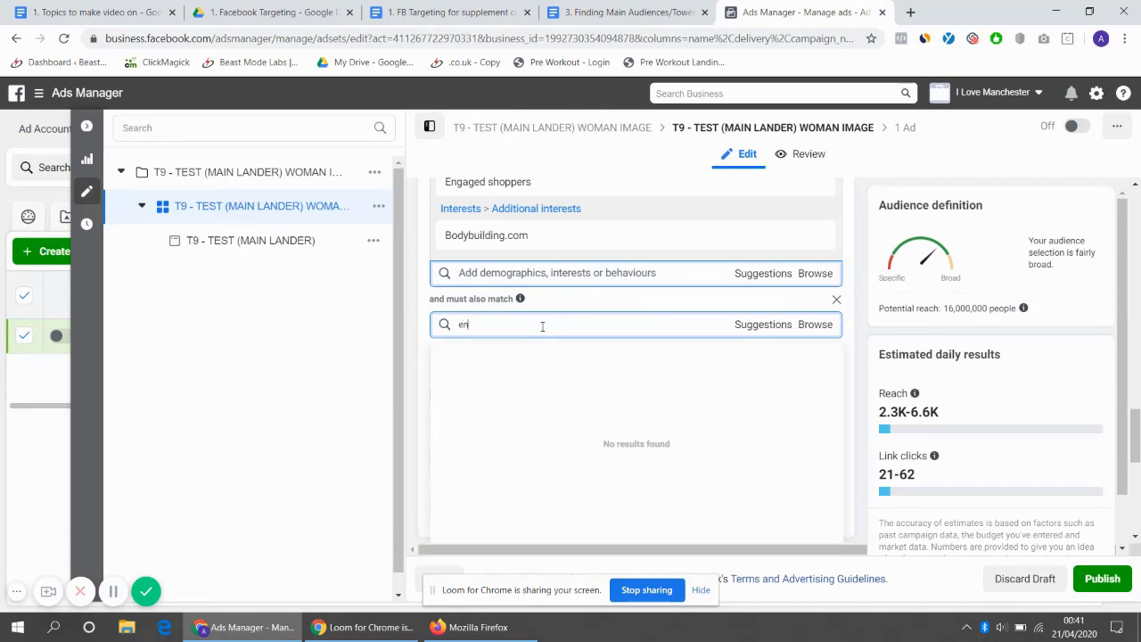
{"action": "type", "text": "gaged shopp"}
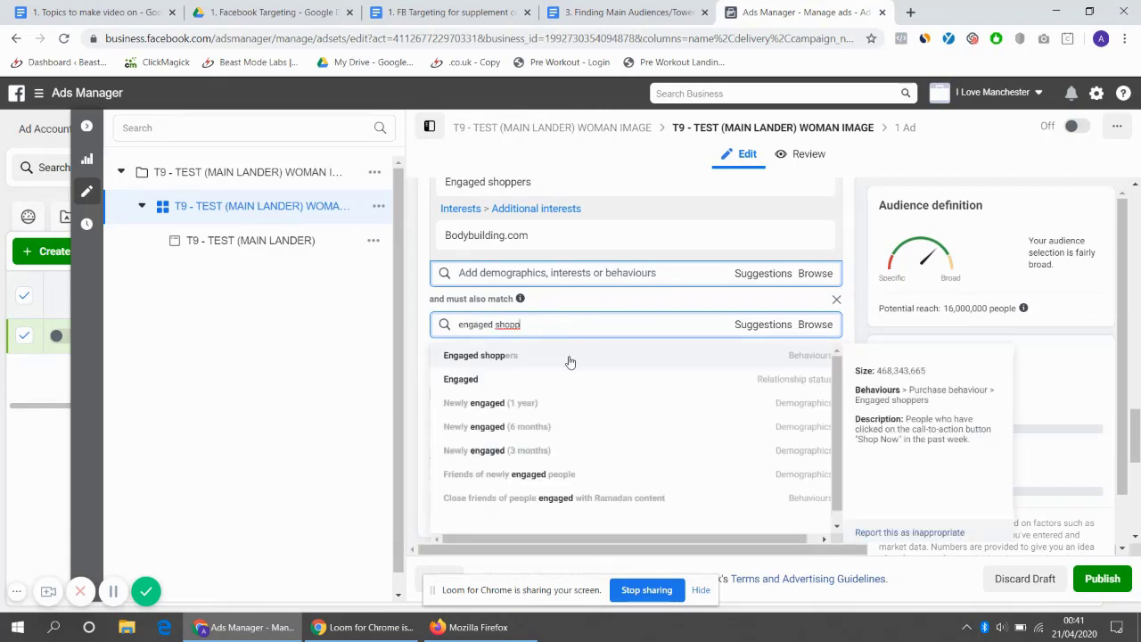
{"action": "left_click", "coordinate": [566, 356]}
{"action": "mouse_move", "coordinate": [491, 239]}
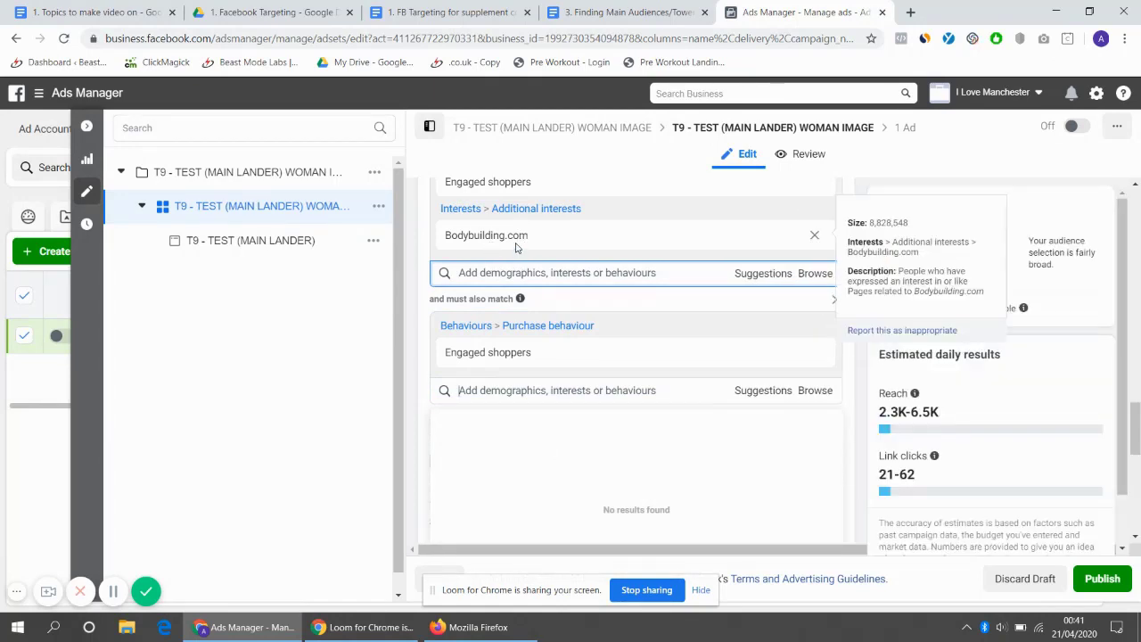
{"action": "mouse_move", "coordinate": [489, 355]}
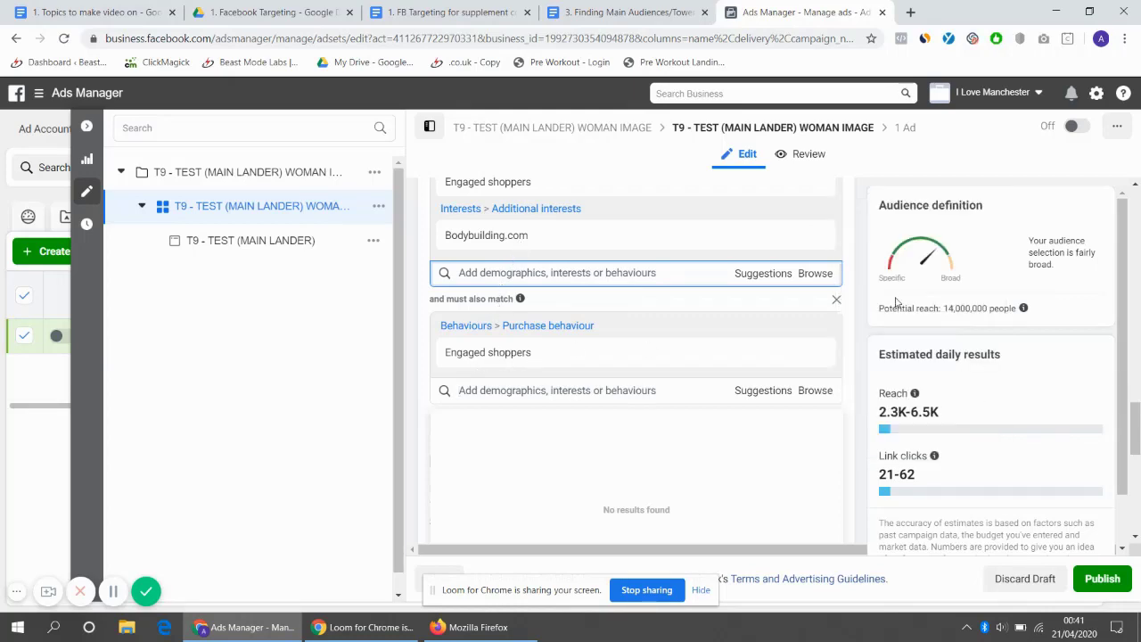
{"action": "left_click_drag", "start_coordinate": [944, 308], "coordinate": [983, 311]}
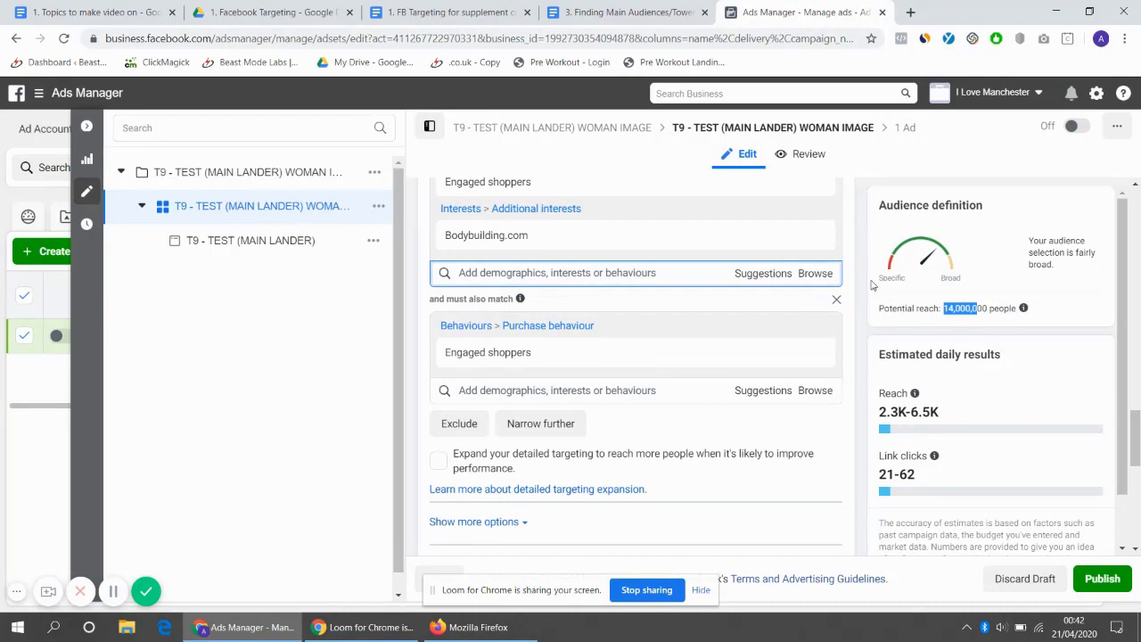
{"action": "scroll", "coordinate": [860, 261], "scroll_direction": "down", "scroll_amount": 2}
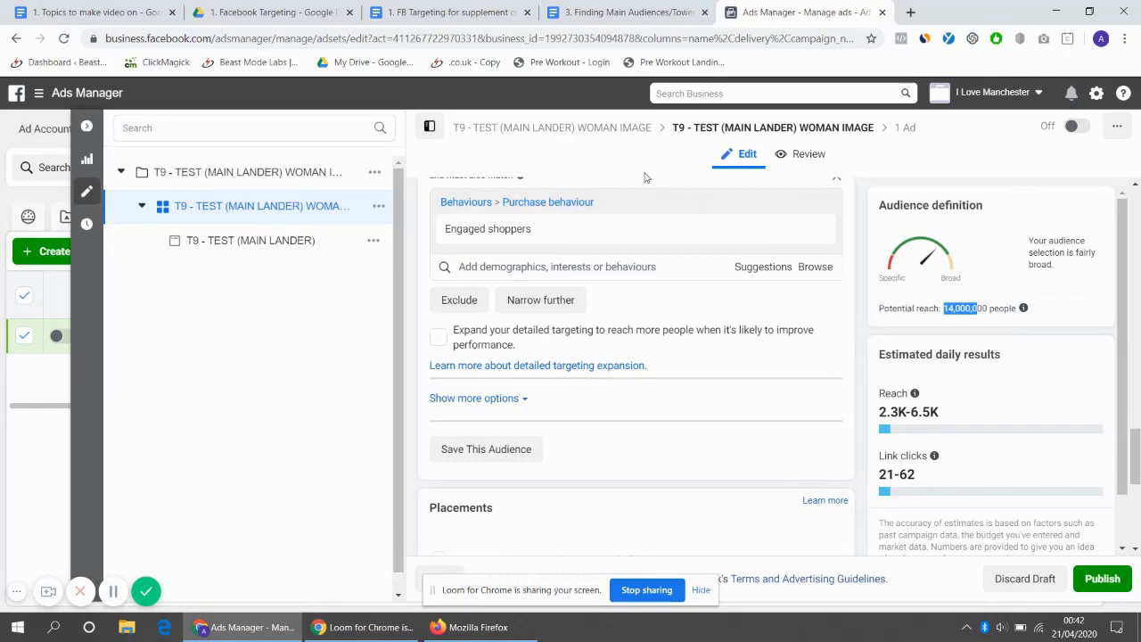
Step: Switch to the Finding Main Audiences document in Google Docs and add ", women magazine" after mens health in the popular magazine answer
{"action": "left_click", "coordinate": [615, 12]}
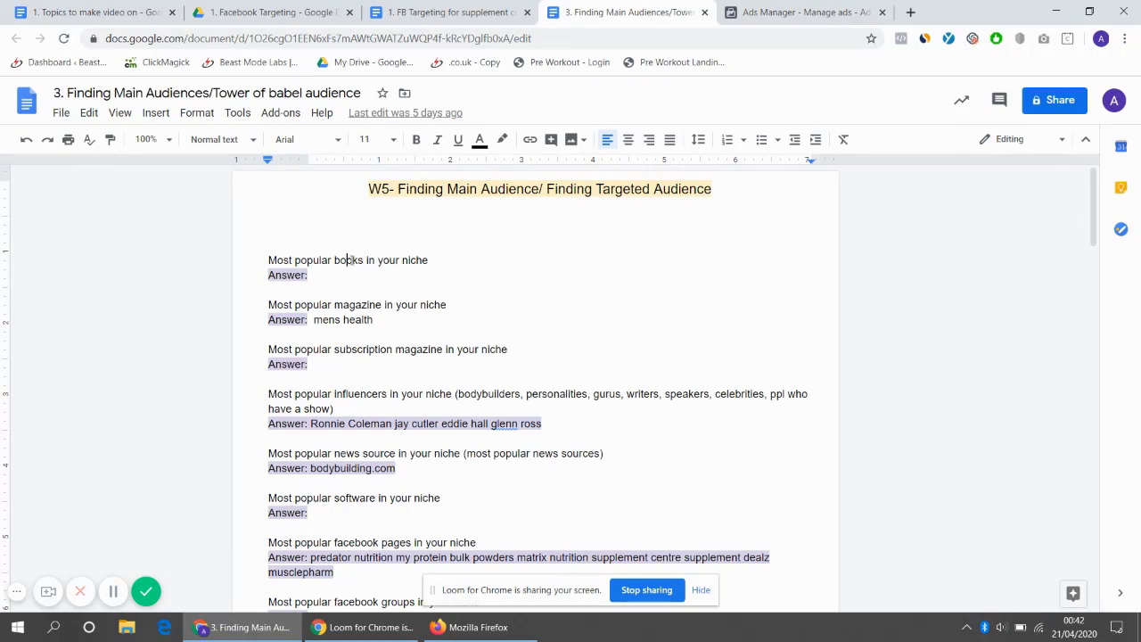
{"action": "left_click", "coordinate": [337, 274]}
{"action": "left_click", "coordinate": [385, 361]}
{"action": "scroll", "coordinate": [546, 343], "scroll_direction": "down", "scroll_amount": 2}
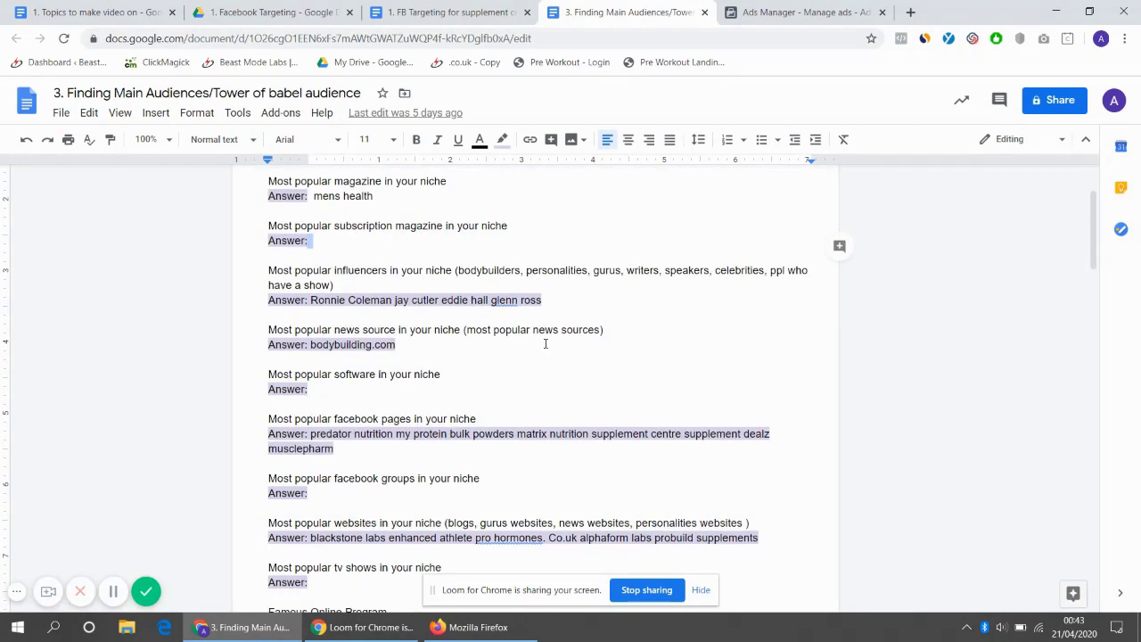
{"action": "scroll", "coordinate": [545, 344], "scroll_direction": "up", "scroll_amount": 2}
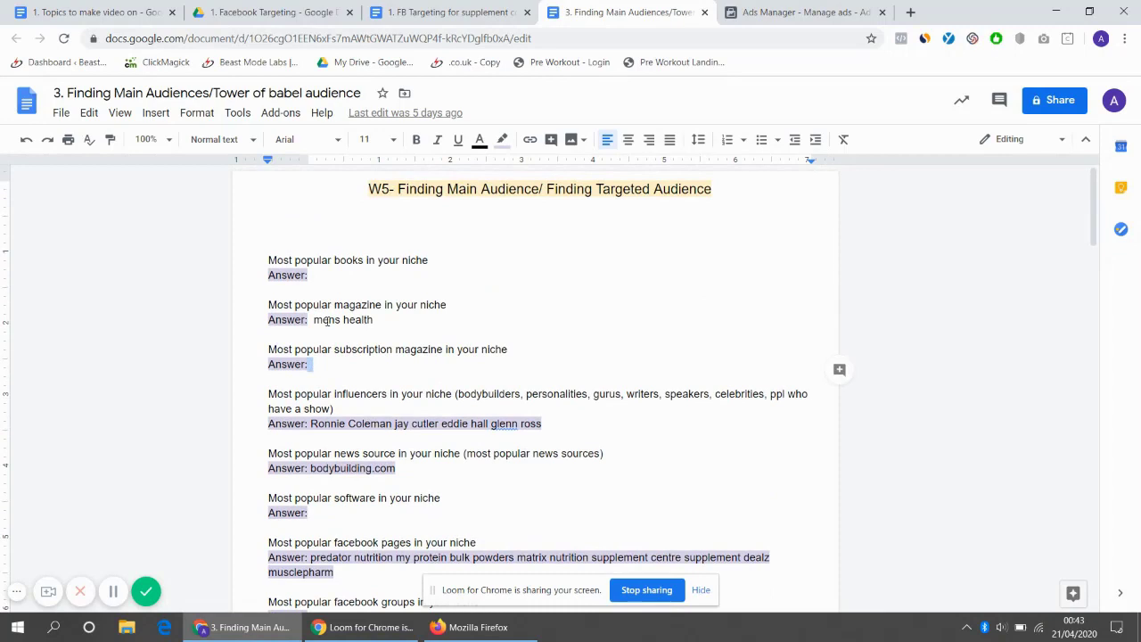
{"action": "mouse_move", "coordinate": [328, 321]}
{"action": "left_mouse_down"}
{"action": "mouse_move", "coordinate": [373, 306]}
{"action": "mouse_move", "coordinate": [378, 319]}
{"action": "left_mouse_up"}
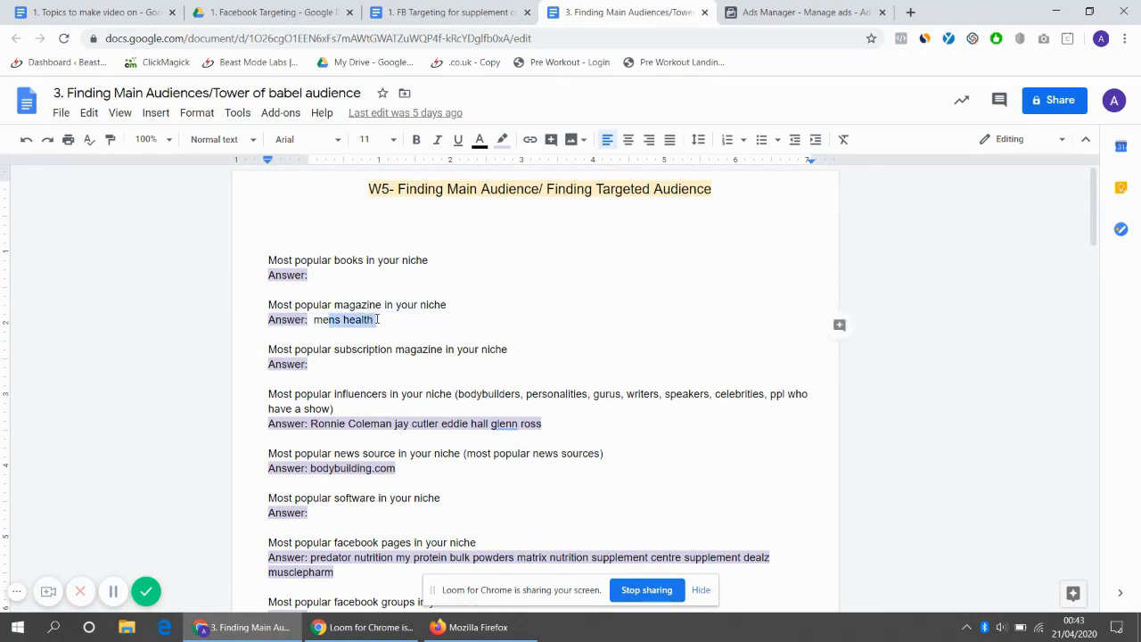
{"action": "left_click", "coordinate": [380, 319]}
{"action": "type", "text": ", women magazine"}
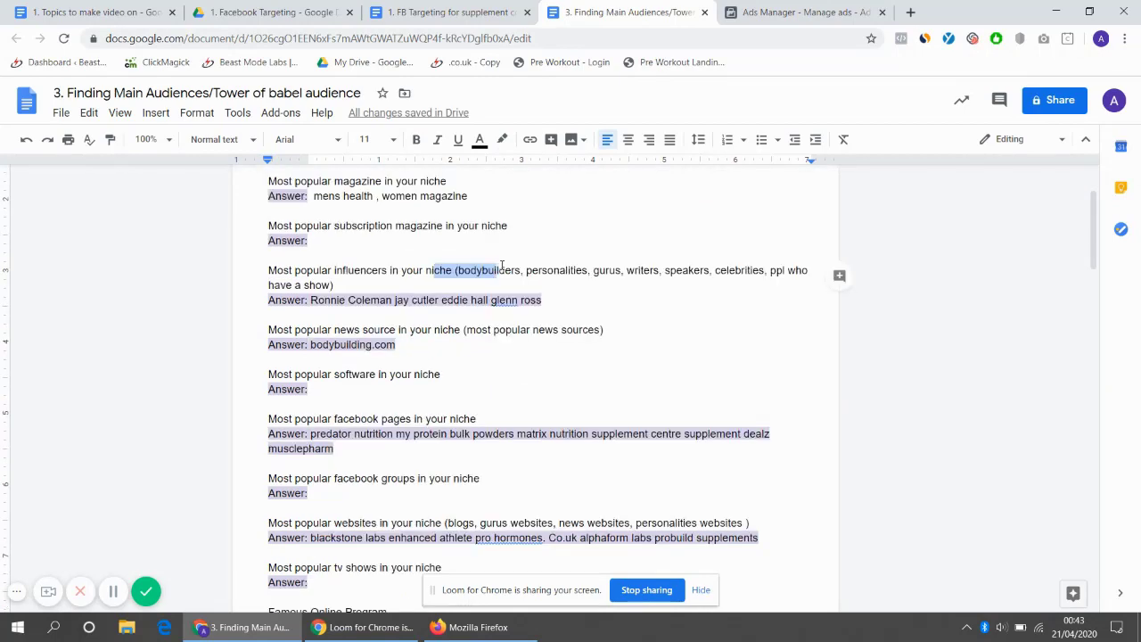
Step: Review the audience research questions on influencers, software, Facebook pages and groups, websites, TV shows, online programs and well-known apps
{"action": "left_click_drag", "start_coordinate": [502, 266], "coordinate": [504, 266]}
{"action": "left_click_drag", "start_coordinate": [337, 374], "coordinate": [403, 375]}
{"action": "scroll", "coordinate": [501, 366], "scroll_direction": "down", "scroll_amount": 2}
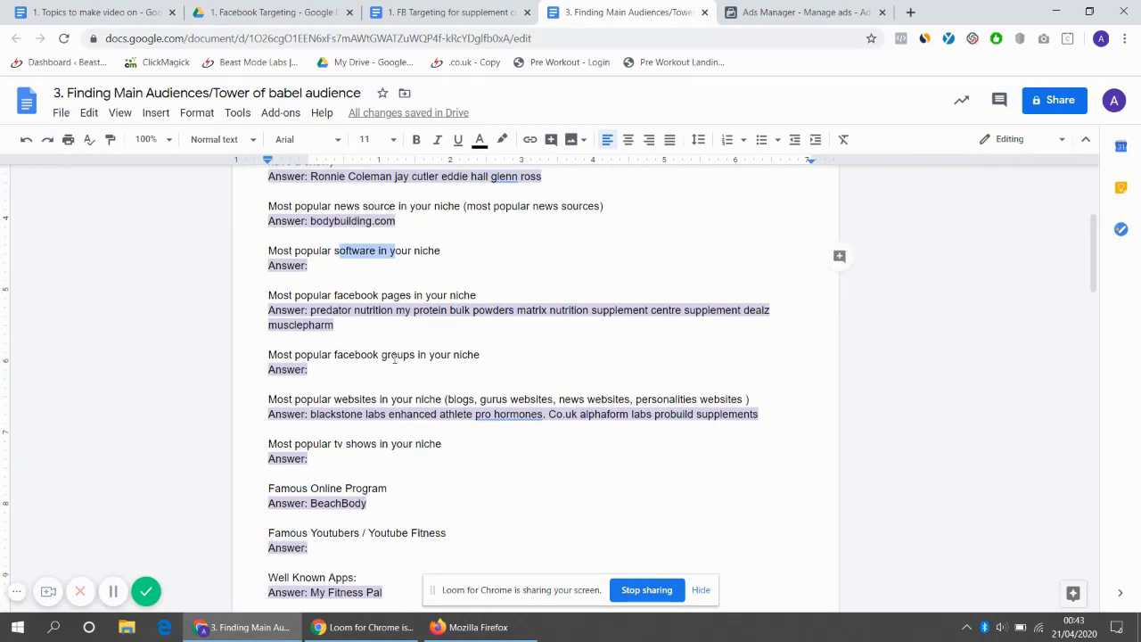
{"action": "left_click_drag", "start_coordinate": [341, 295], "coordinate": [408, 297]}
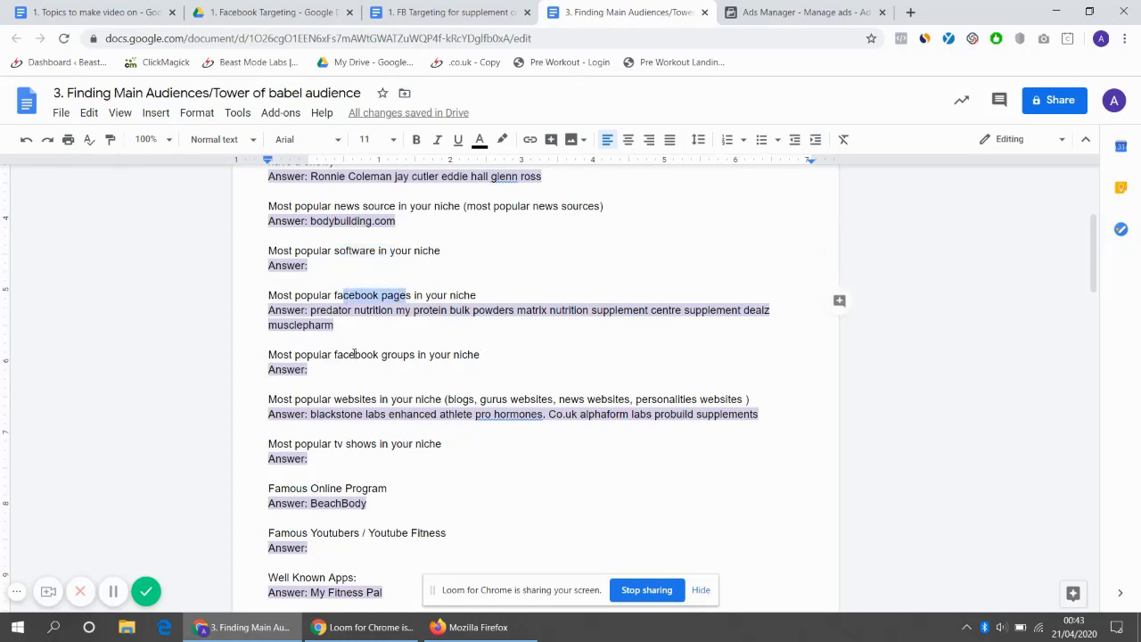
{"action": "left_click_drag", "start_coordinate": [350, 356], "coordinate": [411, 355]}
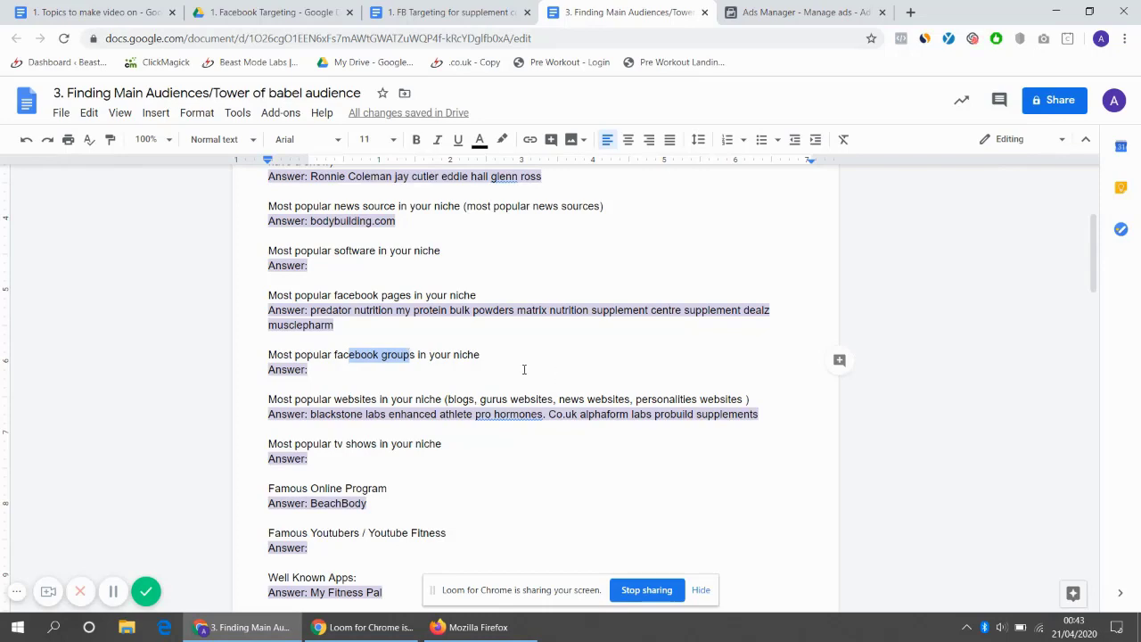
{"action": "scroll", "coordinate": [524, 369], "scroll_direction": "down", "scroll_amount": 3}
{"action": "left_click_drag", "start_coordinate": [362, 320], "coordinate": [415, 320]}
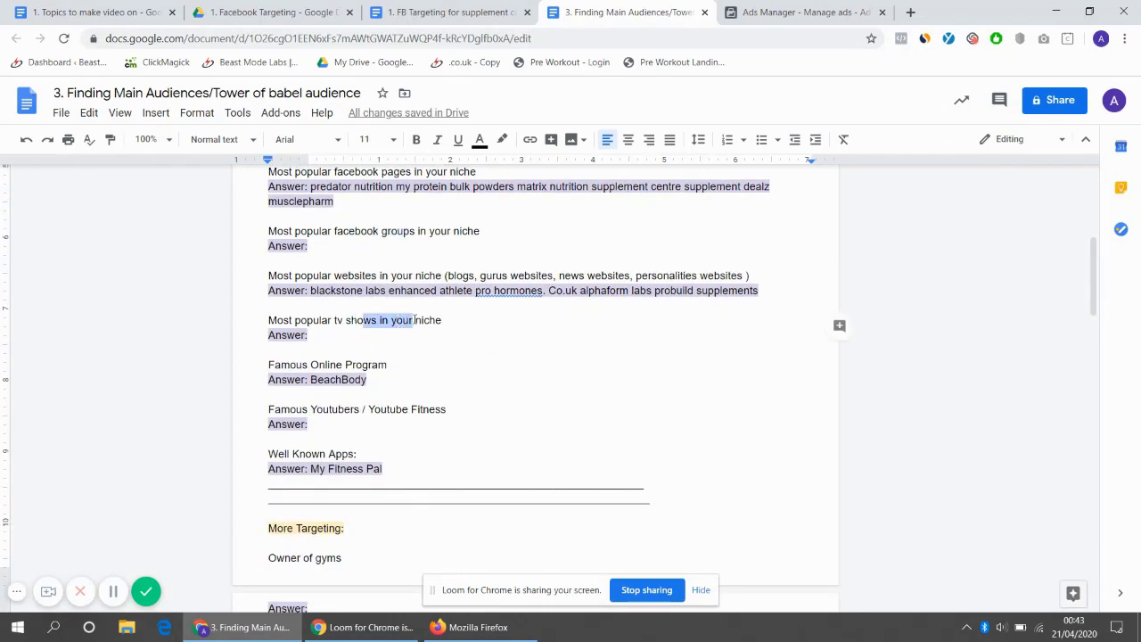
{"action": "left_click_drag", "start_coordinate": [342, 275], "coordinate": [412, 278]}
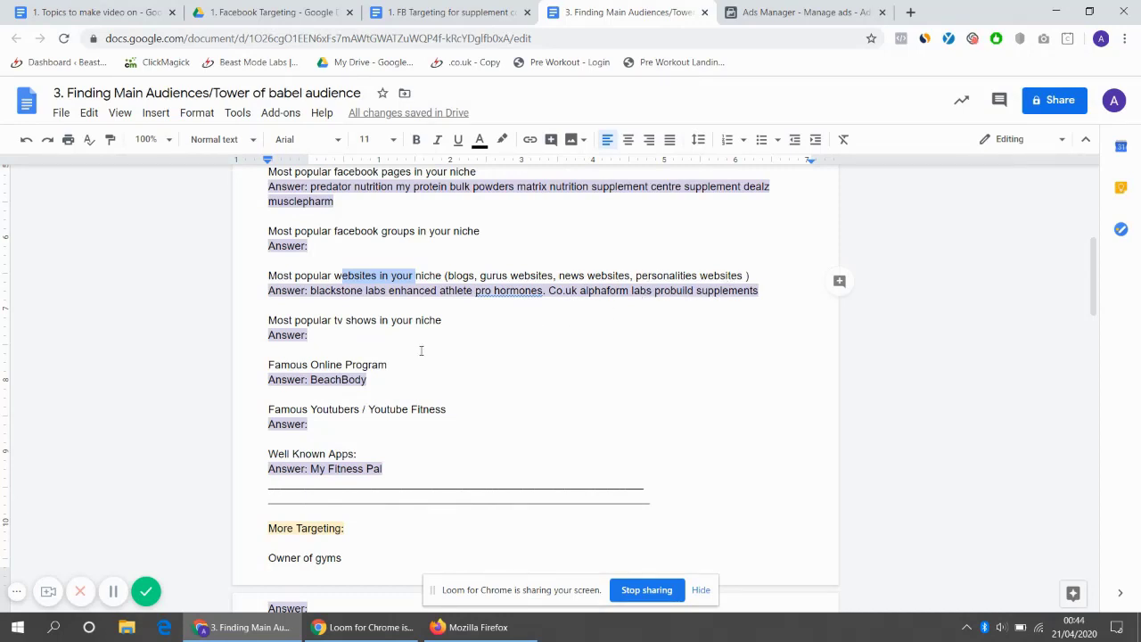
{"action": "left_click_drag", "start_coordinate": [307, 363], "coordinate": [357, 366]}
{"action": "left_click", "coordinate": [367, 379]}
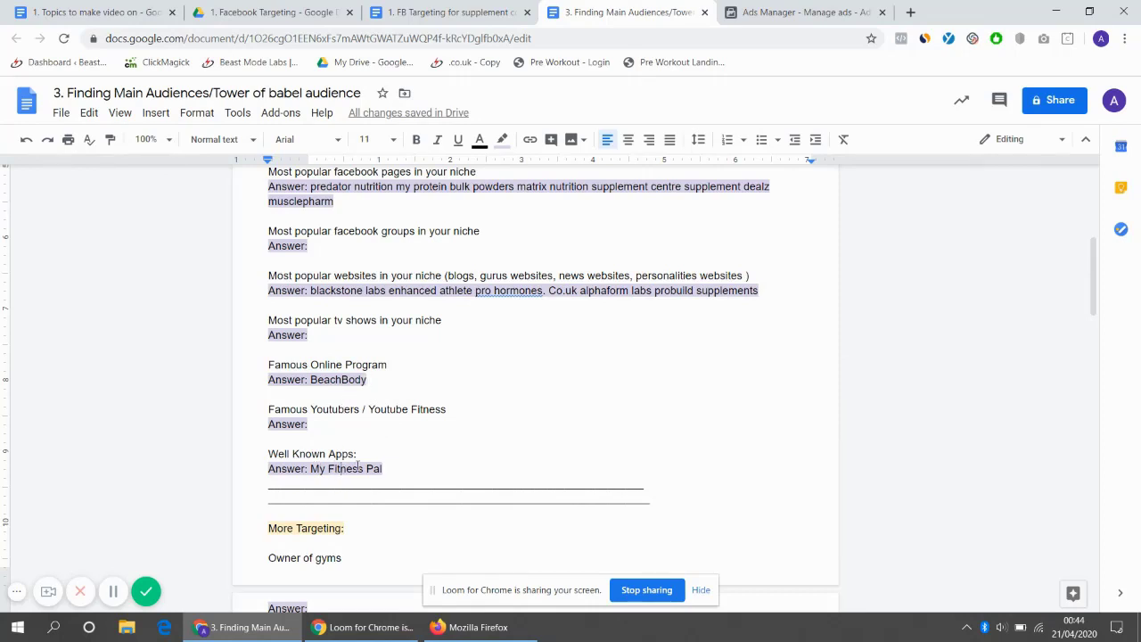
{"action": "scroll", "coordinate": [512, 330], "scroll_direction": "down", "scroll_amount": 2}
{"action": "scroll", "coordinate": [503, 317], "scroll_direction": "up", "scroll_amount": 6}
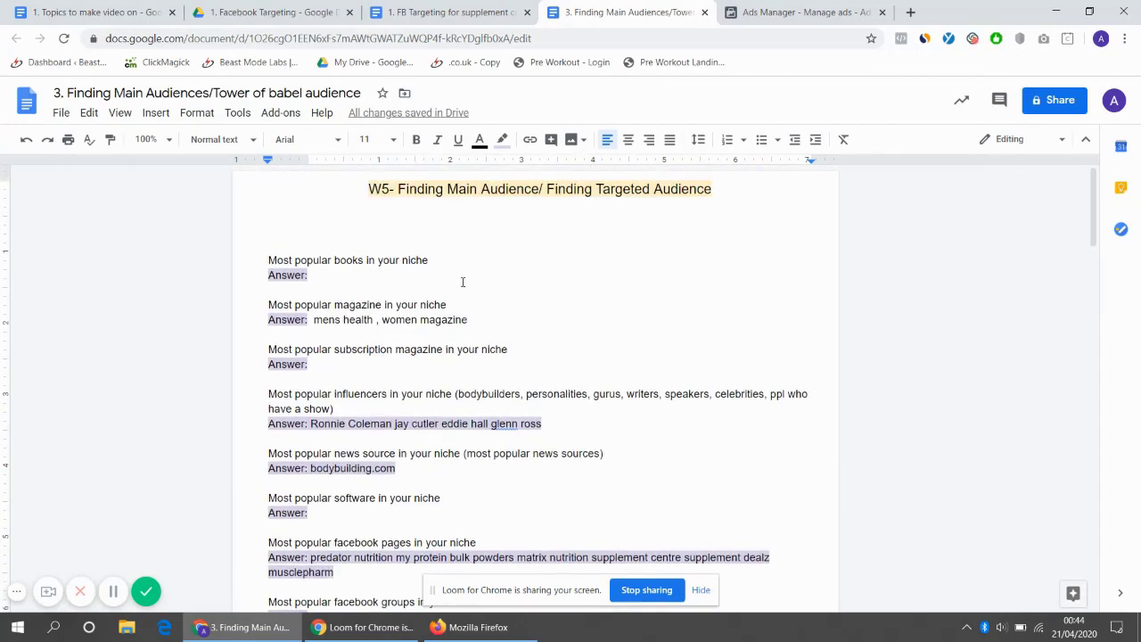
{"action": "scroll", "coordinate": [450, 283], "scroll_direction": "down", "scroll_amount": 3}
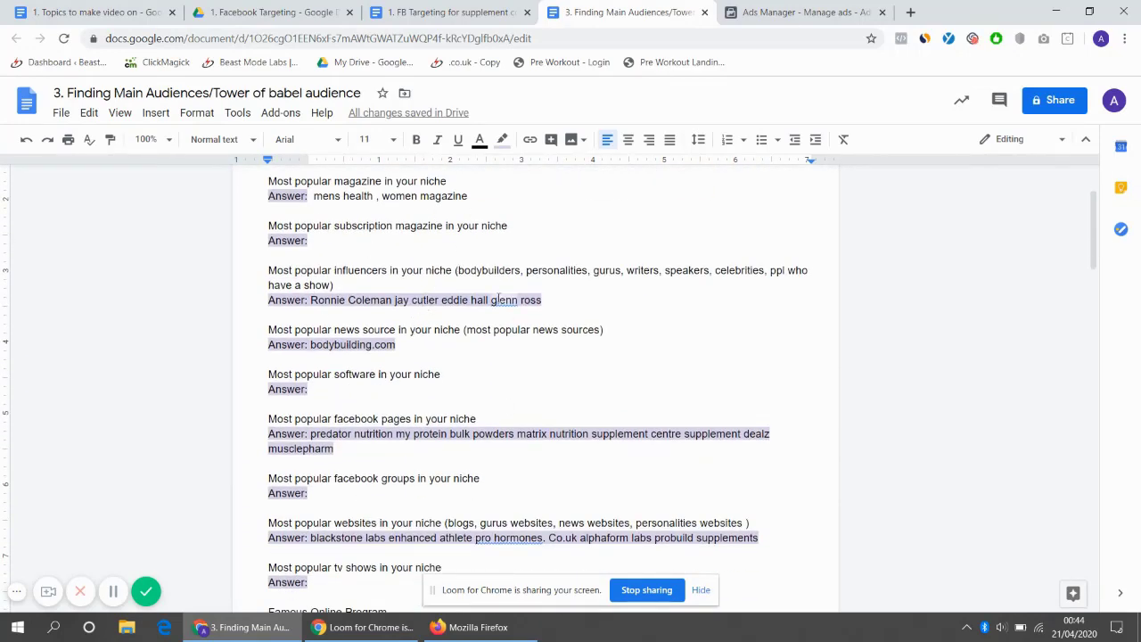
{"action": "scroll", "coordinate": [502, 273], "scroll_direction": "up", "scroll_amount": 3}
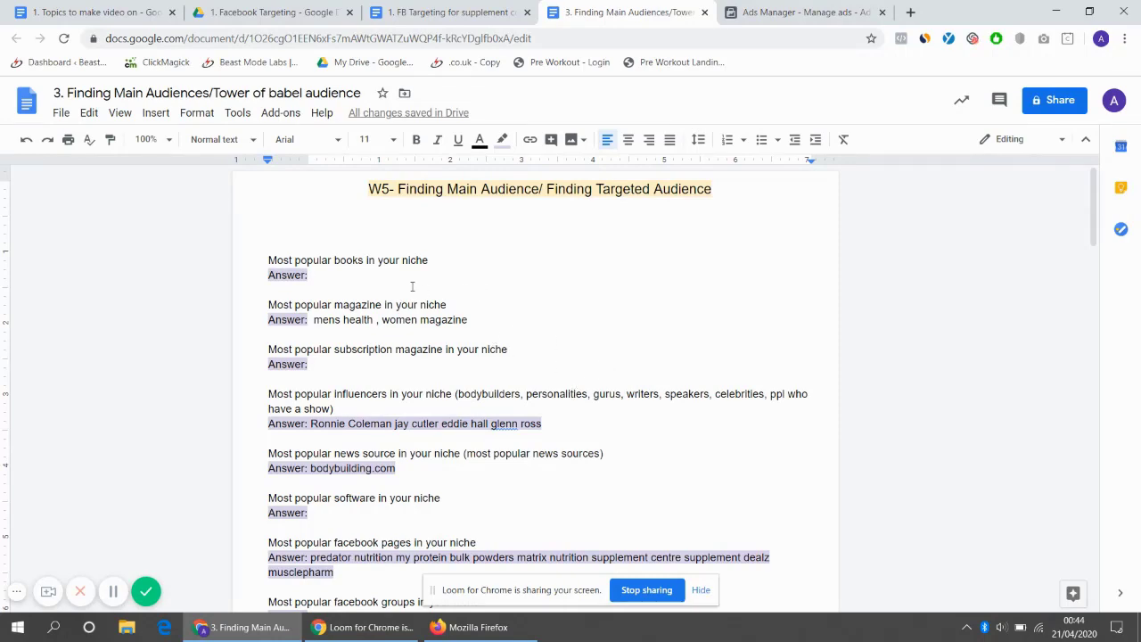
{"action": "left_click_drag", "start_coordinate": [428, 278], "coordinate": [462, 467]}
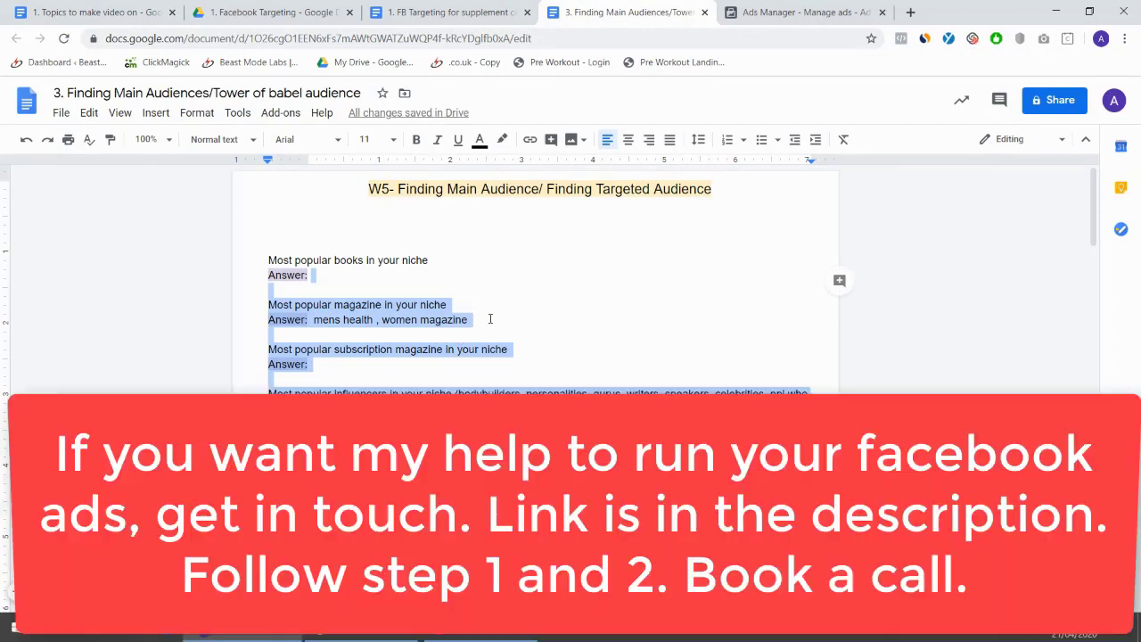
{"action": "left_click", "coordinate": [495, 320]}
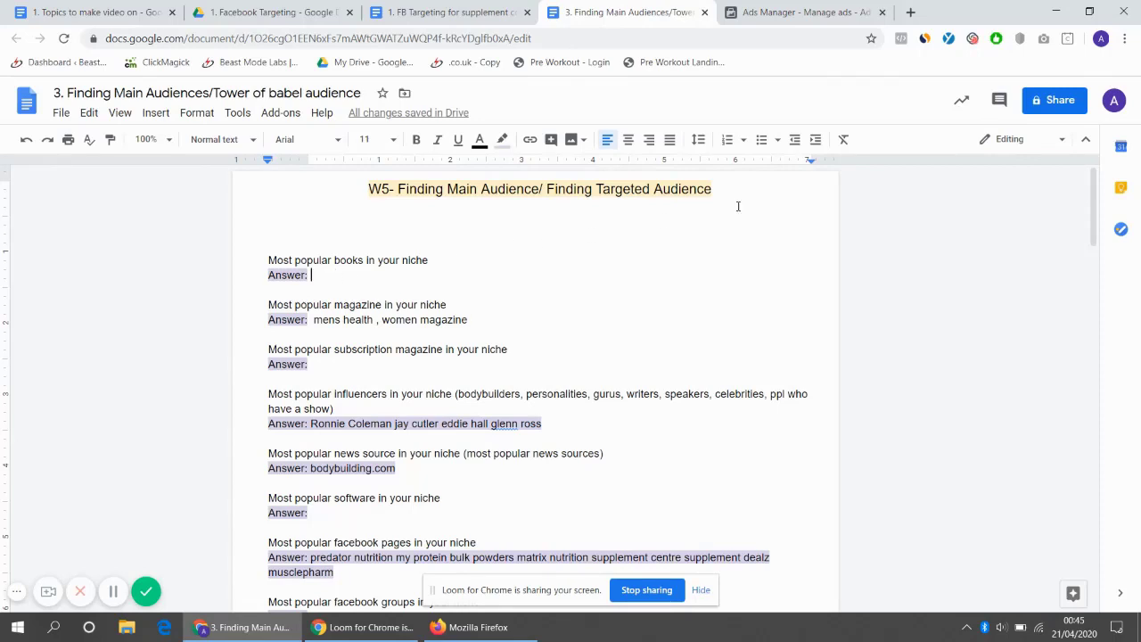
Step: Search Google in a new browser tab for "body building .com" and for "weightloss products"
{"action": "left_click", "coordinate": [910, 11]}
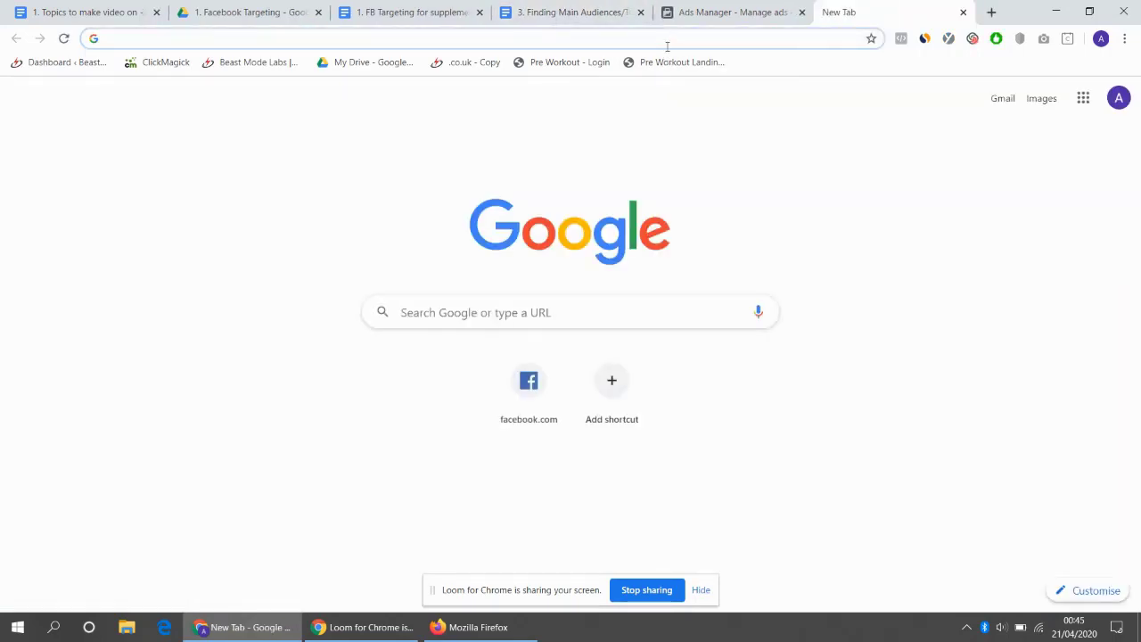
{"action": "type", "text": "bodybuilding.com"}
{"action": "key", "text": "Return"}
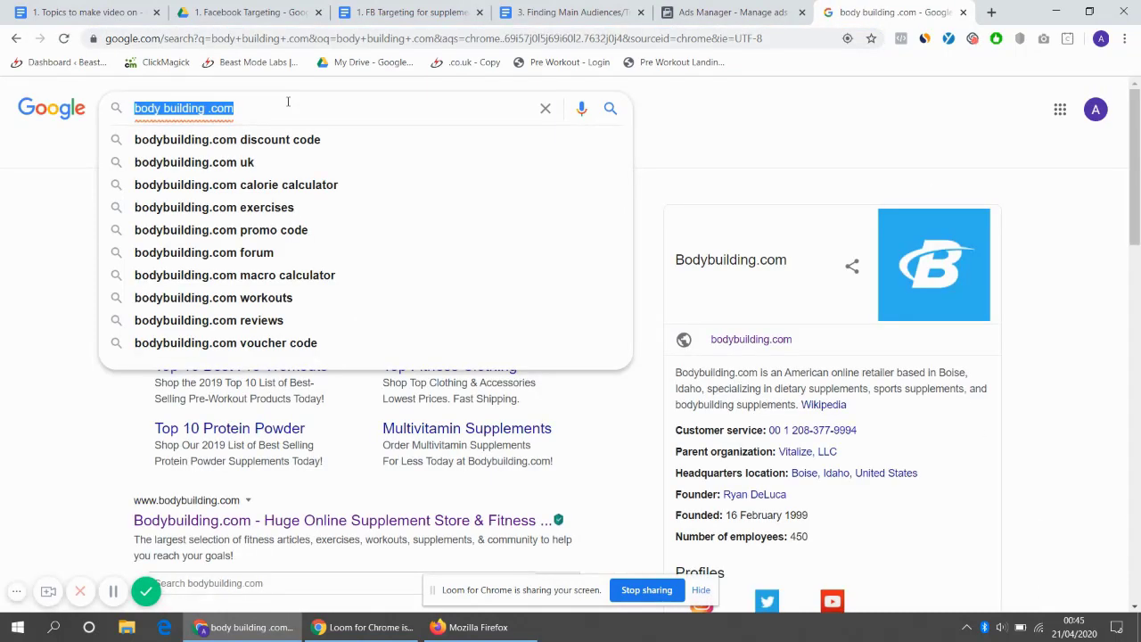
{"action": "type", "text": "wei"}
{"action": "type", "text": "ghtloss products"}
{"action": "key", "text": "Return"}
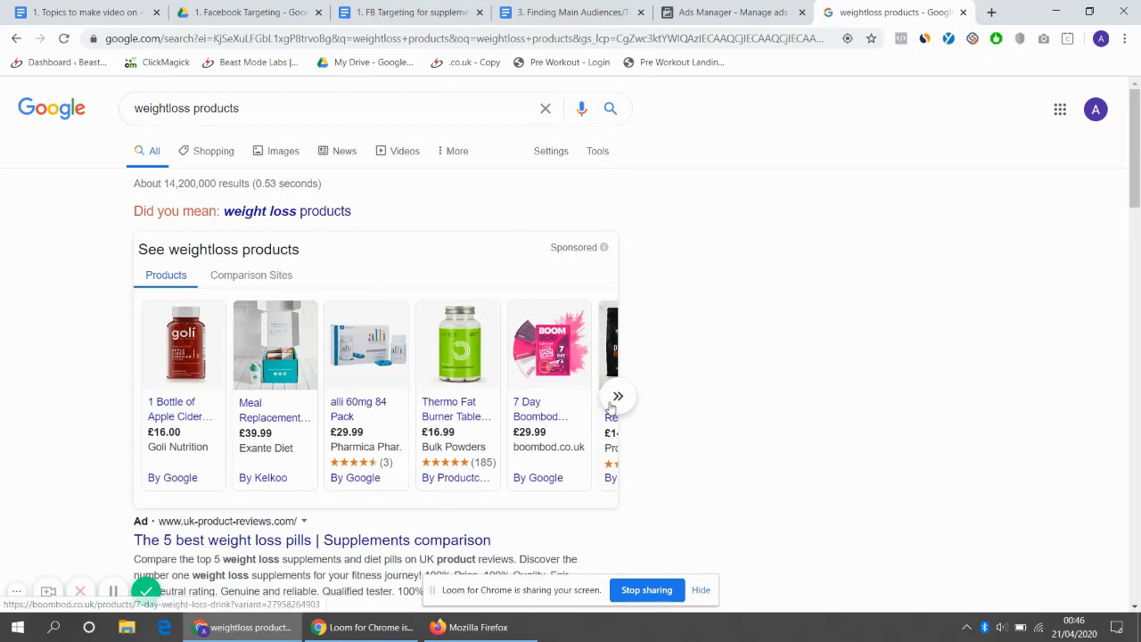
Step: Open the Bulk Powders fat burner, Protein Works diet meal replacement and Myprotein Weight Loss Essentials Bundle in new tabs and browse further sponsored products
{"action": "left_click", "coordinate": [617, 398]}
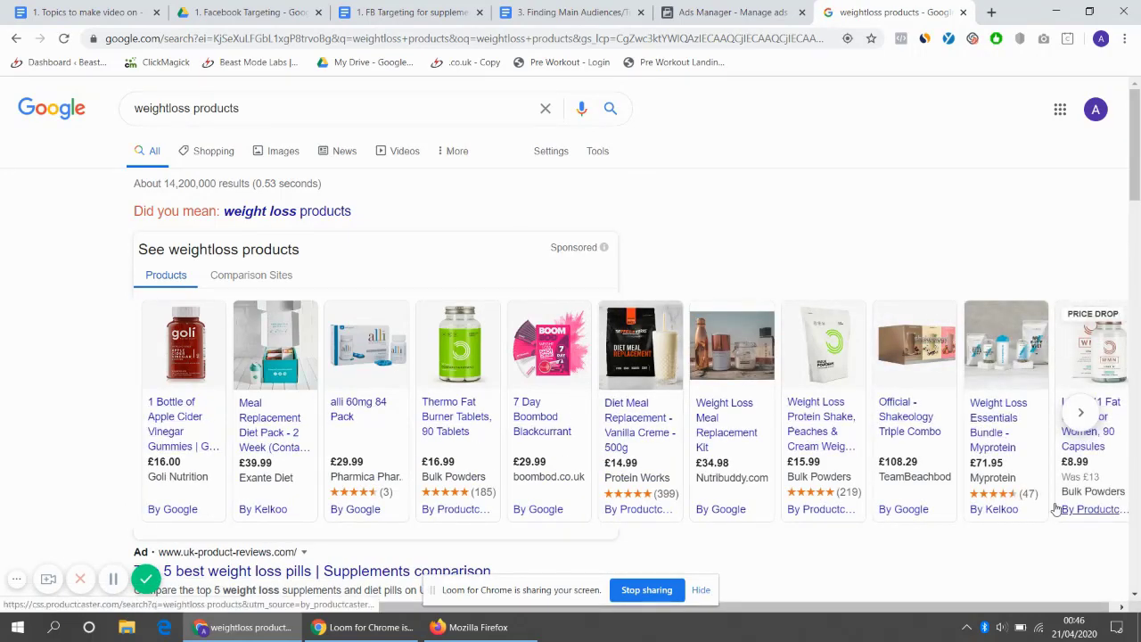
{"action": "right_click", "coordinate": [490, 407]}
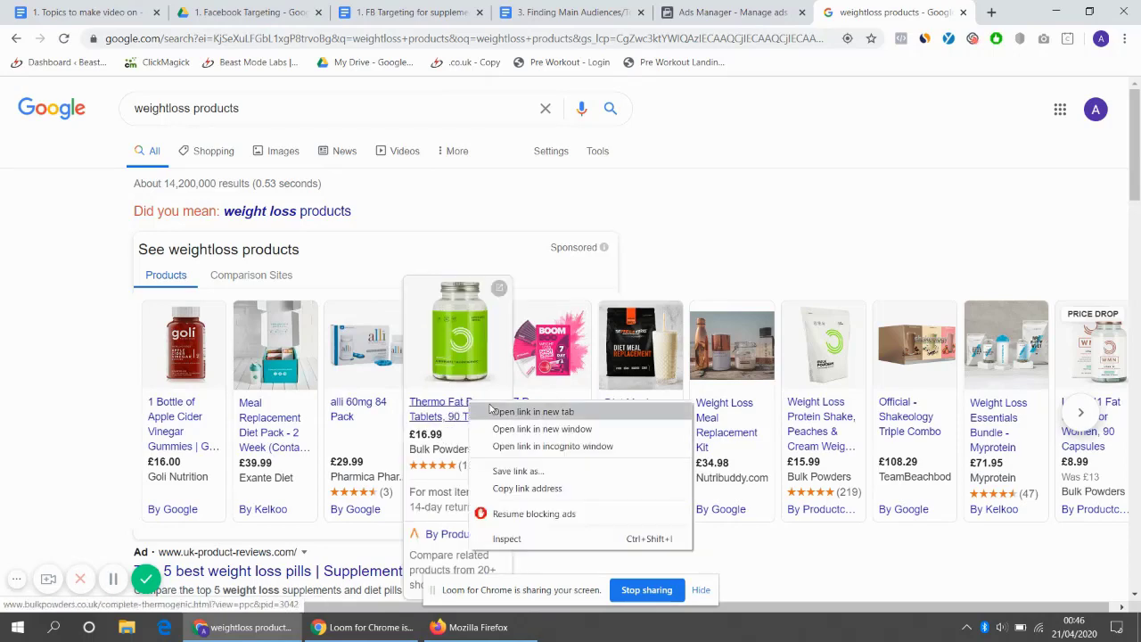
{"action": "left_click", "coordinate": [492, 411]}
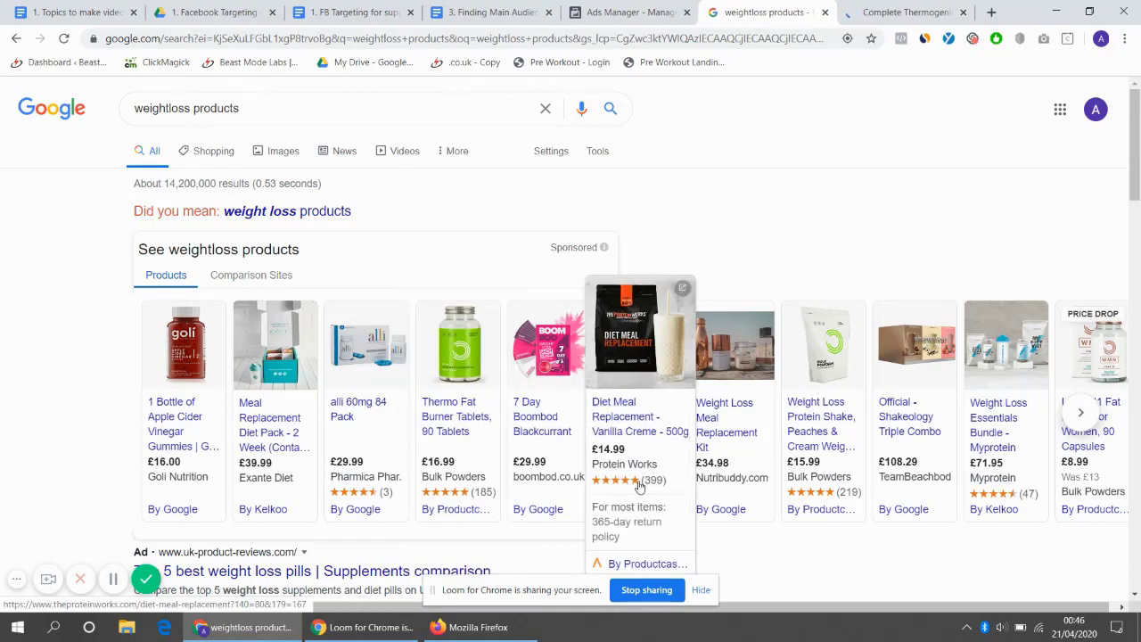
{"action": "right_click", "coordinate": [637, 426]}
{"action": "left_click", "coordinate": [678, 429]}
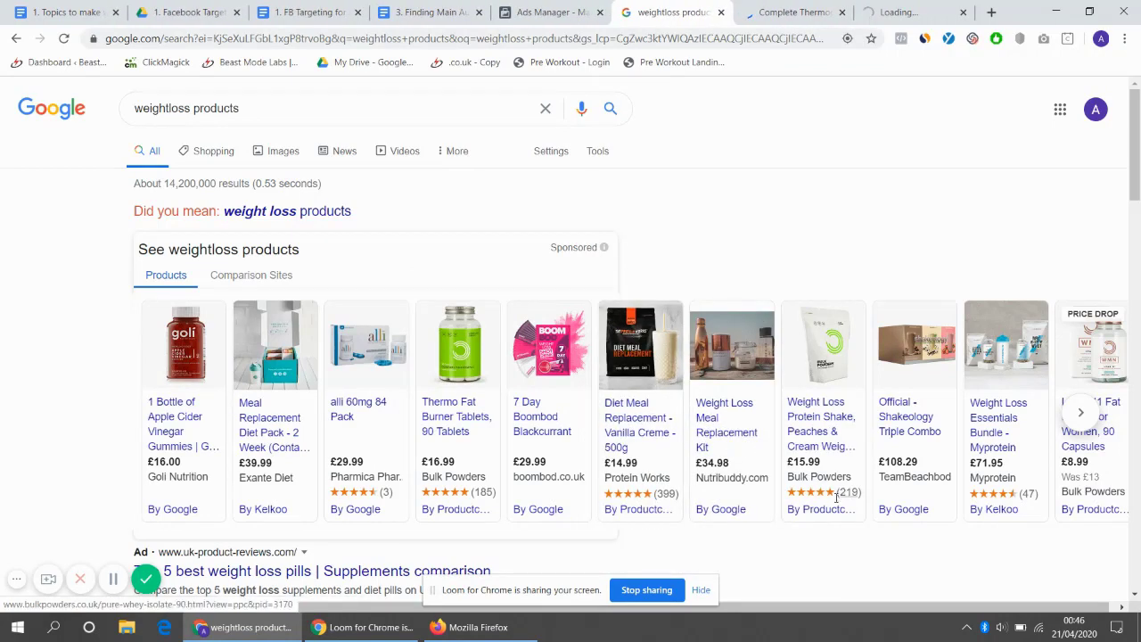
{"action": "right_click", "coordinate": [992, 407]}
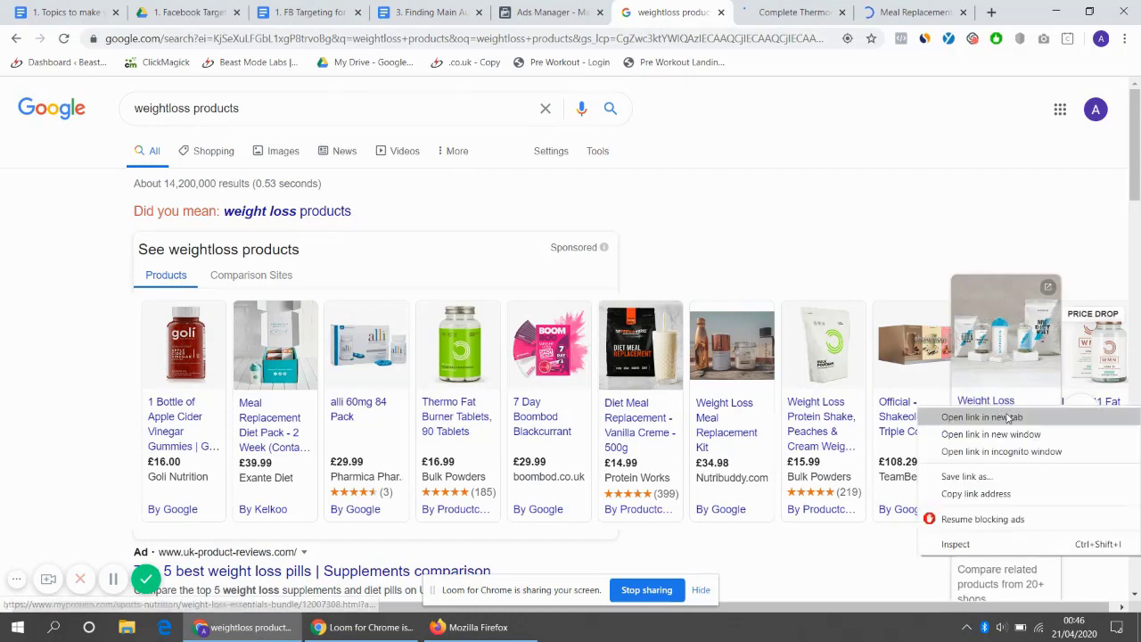
{"action": "left_click", "coordinate": [1008, 418]}
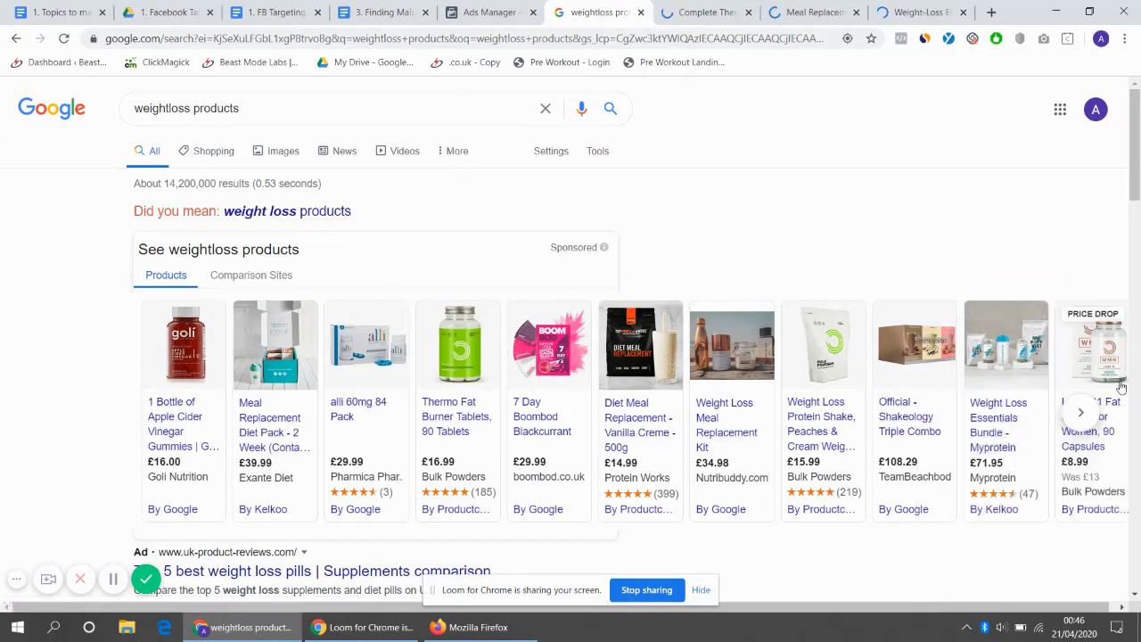
{"action": "left_click", "coordinate": [1081, 413]}
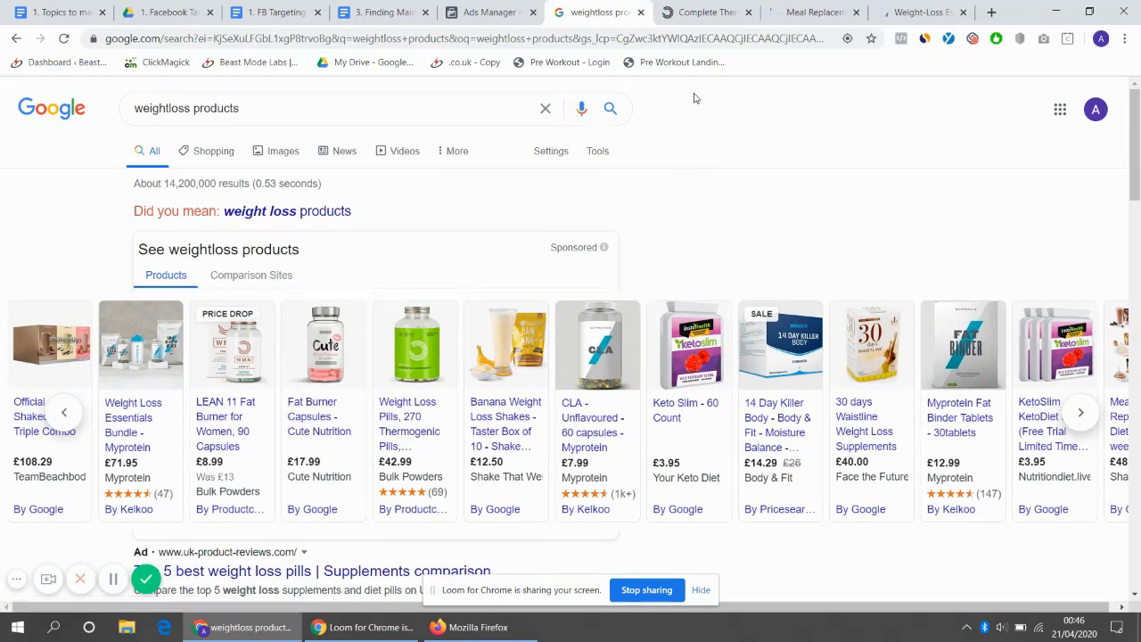
Step: View the Bulk Powders and Myprotein product pages, dismissing their promotional pop-ups, and select the Myprotein page address
{"action": "left_click", "coordinate": [709, 13]}
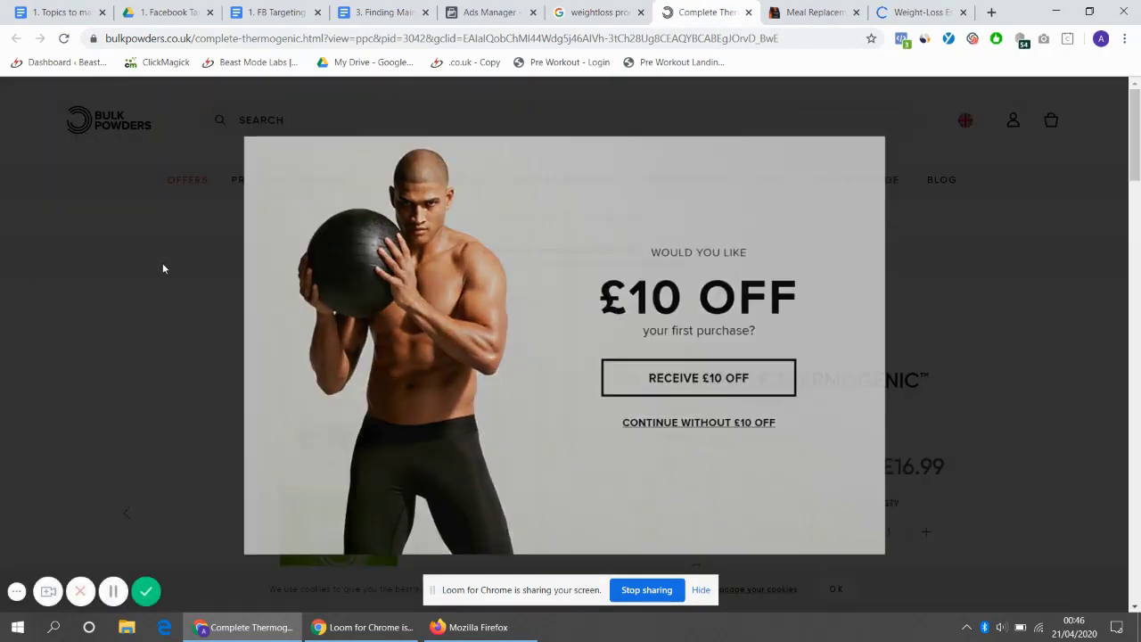
{"action": "left_click", "coordinate": [163, 265]}
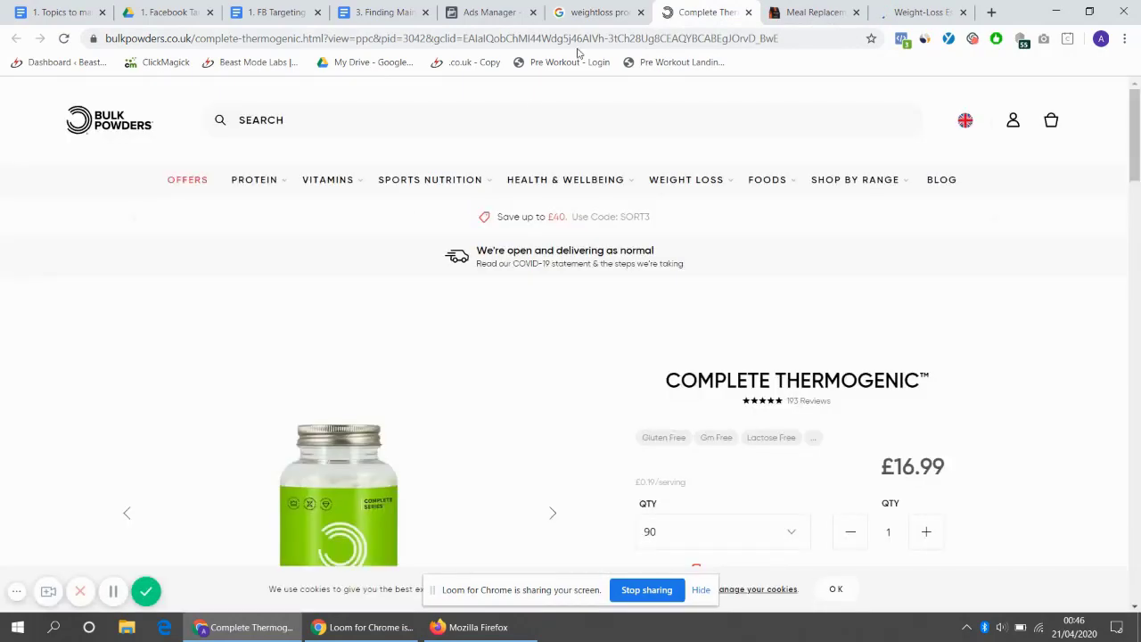
{"action": "left_click", "coordinate": [912, 9]}
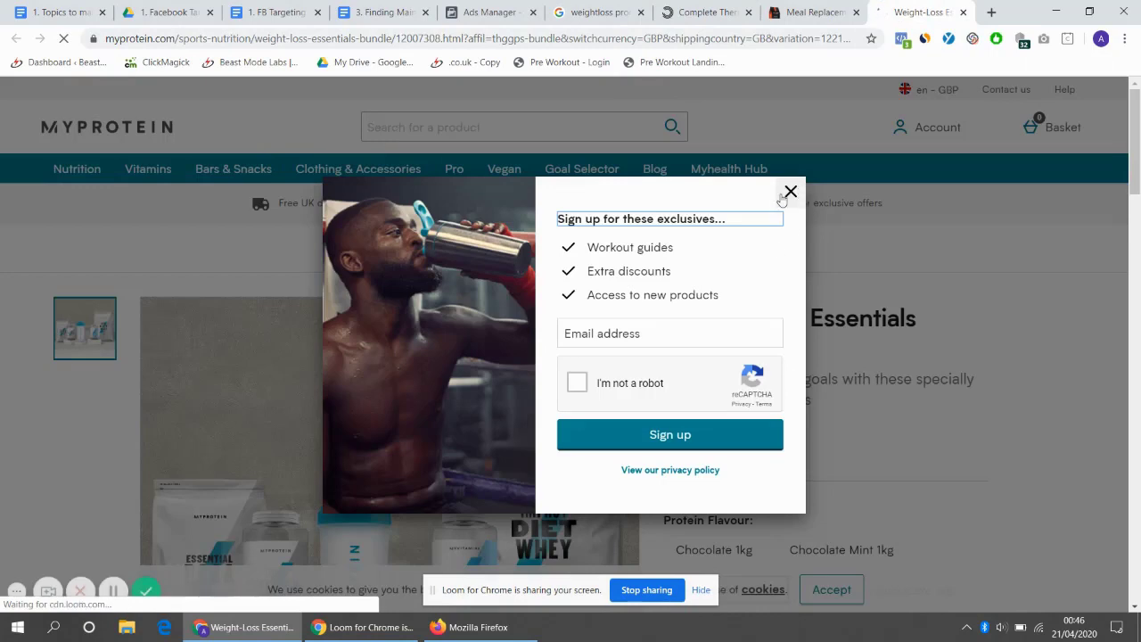
{"action": "left_click", "coordinate": [790, 191]}
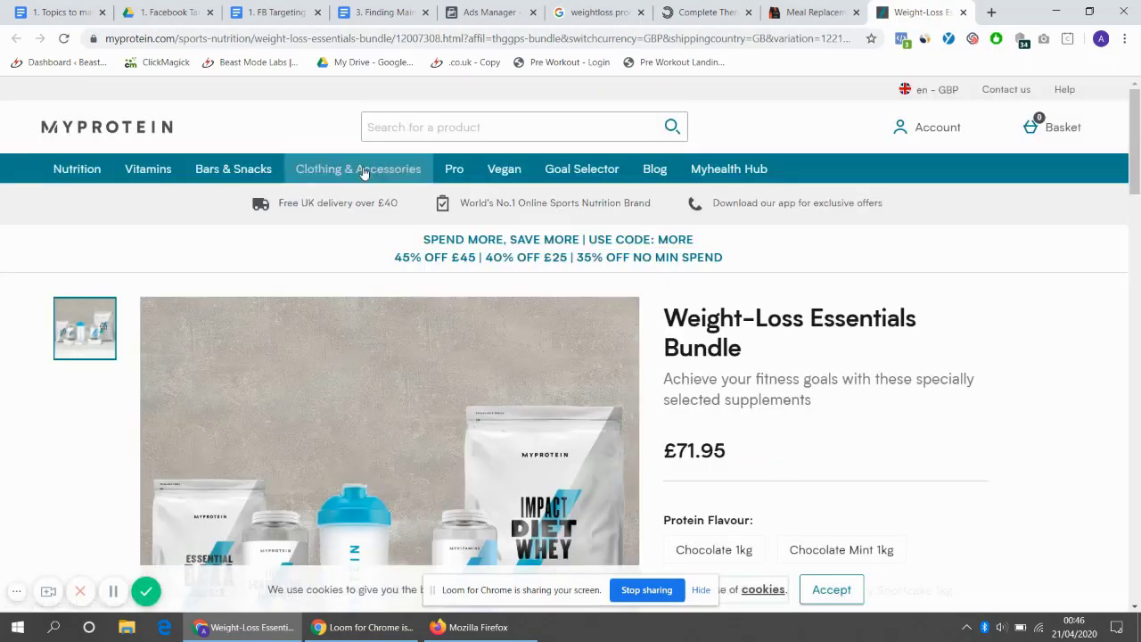
{"action": "left_click", "coordinate": [167, 37]}
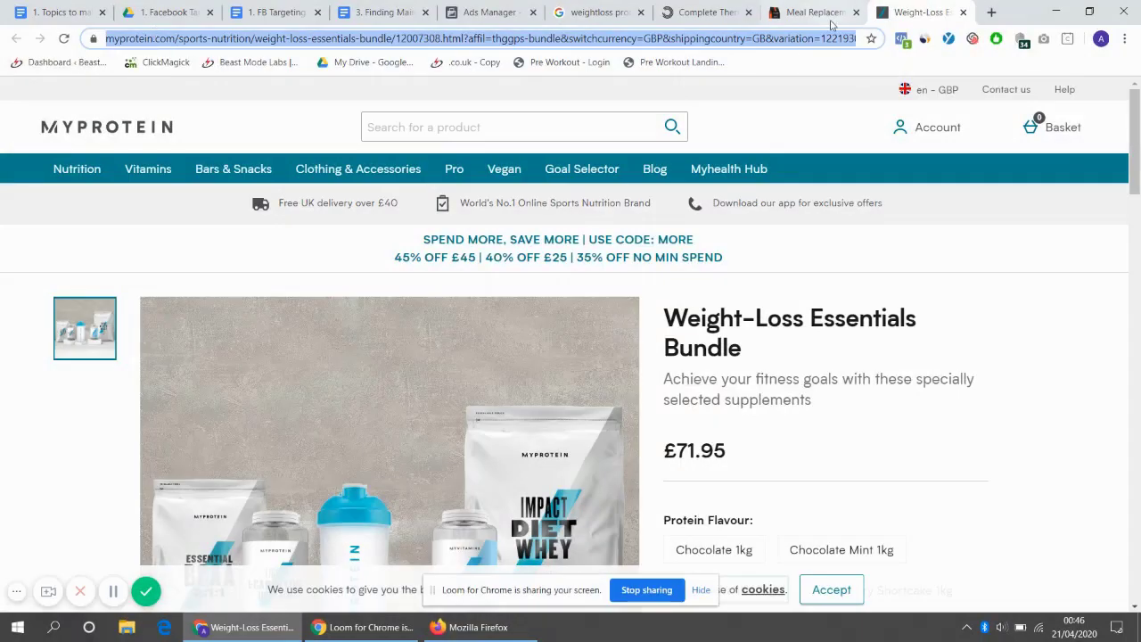
Step: Switch to Facebook Audience Insights and review the location, age, gender and interest filters of the new audience
{"action": "left_click", "coordinate": [515, 11]}
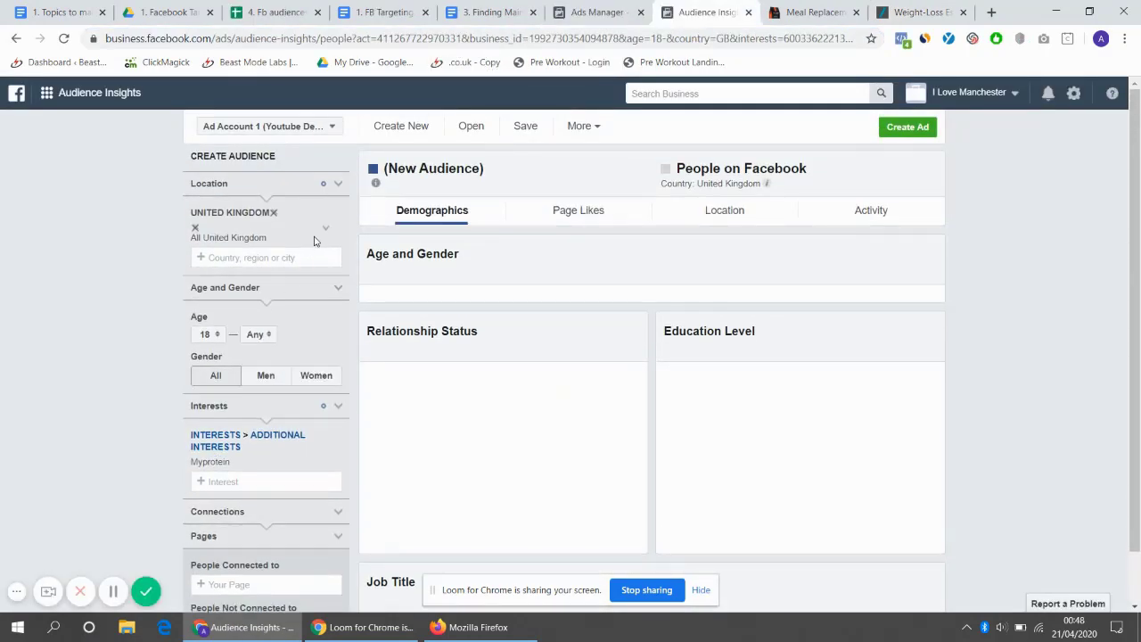
{"action": "scroll", "coordinate": [321, 236], "scroll_direction": "down", "scroll_amount": 1}
{"action": "scroll", "coordinate": [328, 225], "scroll_direction": "up", "scroll_amount": 1}
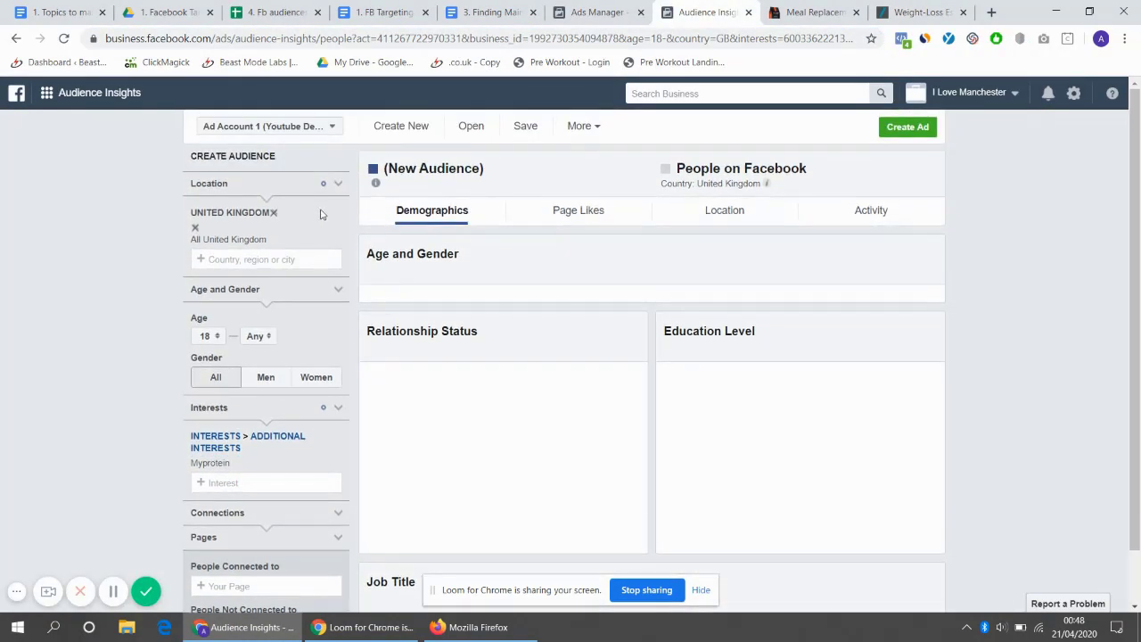
{"action": "scroll", "coordinate": [459, 212], "scroll_direction": "down", "scroll_amount": 1}
{"action": "scroll", "coordinate": [458, 211], "scroll_direction": "up", "scroll_amount": 1}
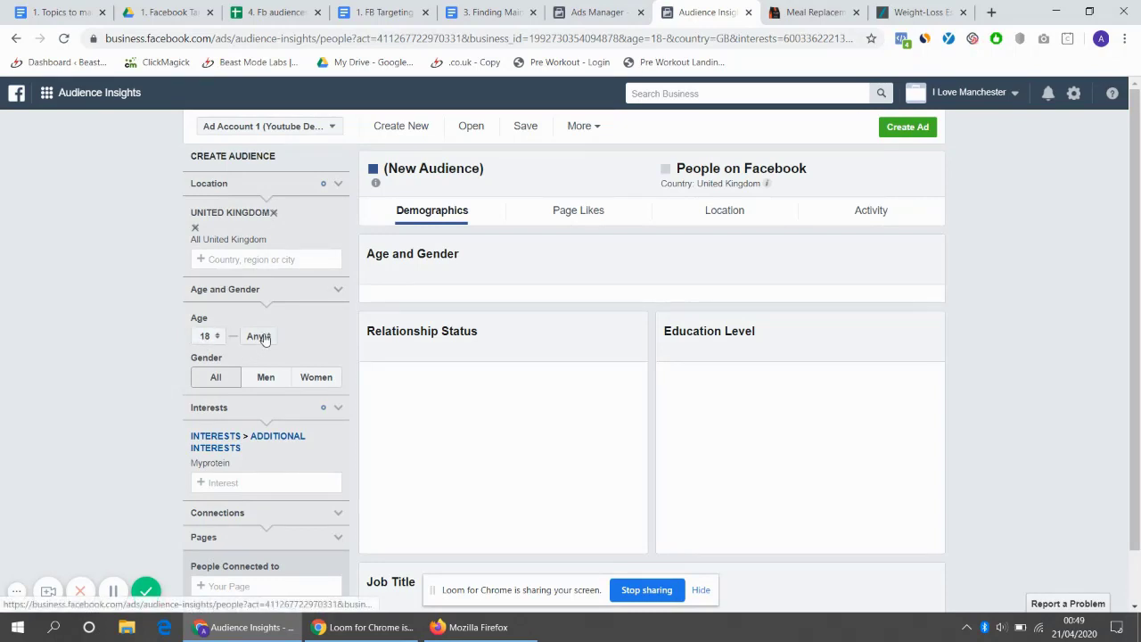
{"action": "scroll", "coordinate": [276, 298], "scroll_direction": "down", "scroll_amount": 1}
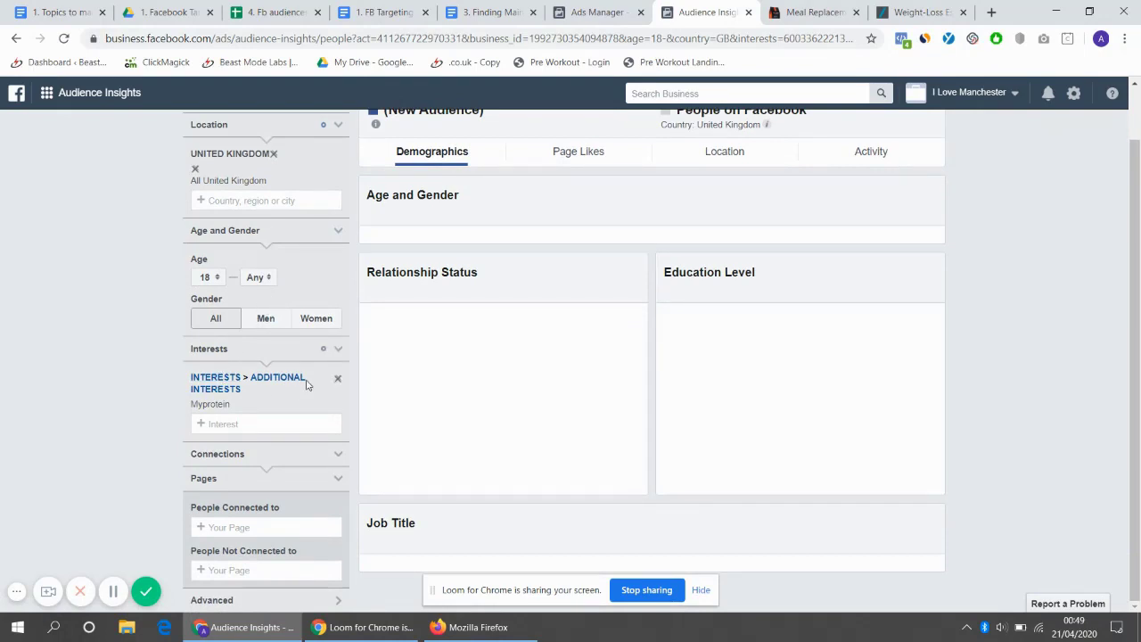
Step: Copy the Myprotein interest name, remove that interest from the audience and enter it again
{"action": "double_click", "coordinate": [214, 405]}
{"action": "key", "text": "ctrl+c"}
{"action": "left_click", "coordinate": [336, 402]}
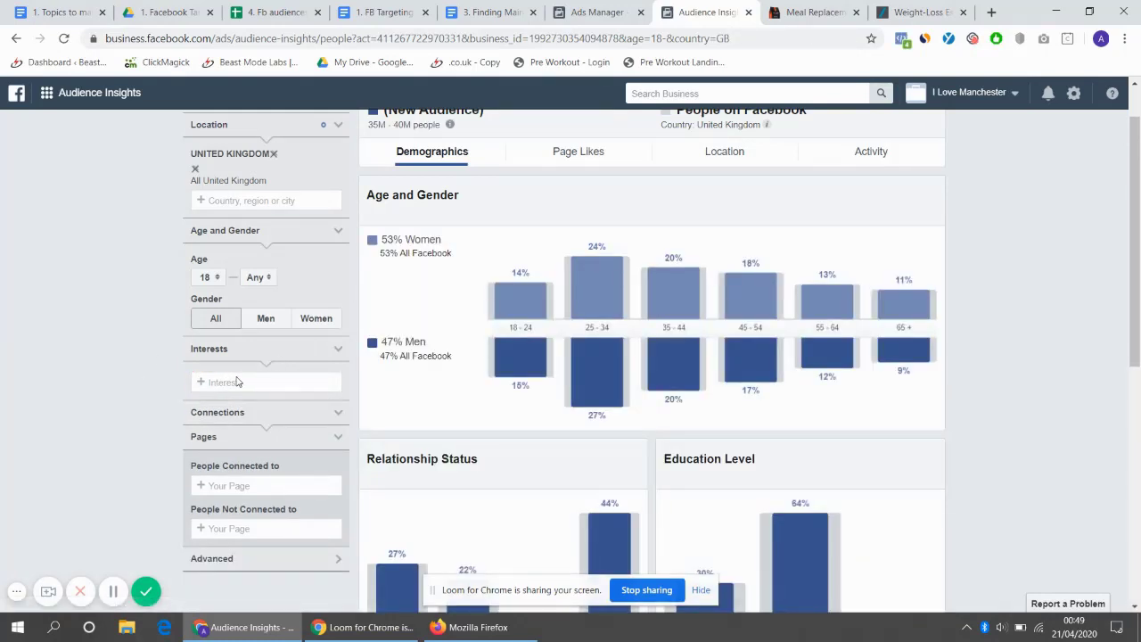
{"action": "key", "text": "ctrl+v"}
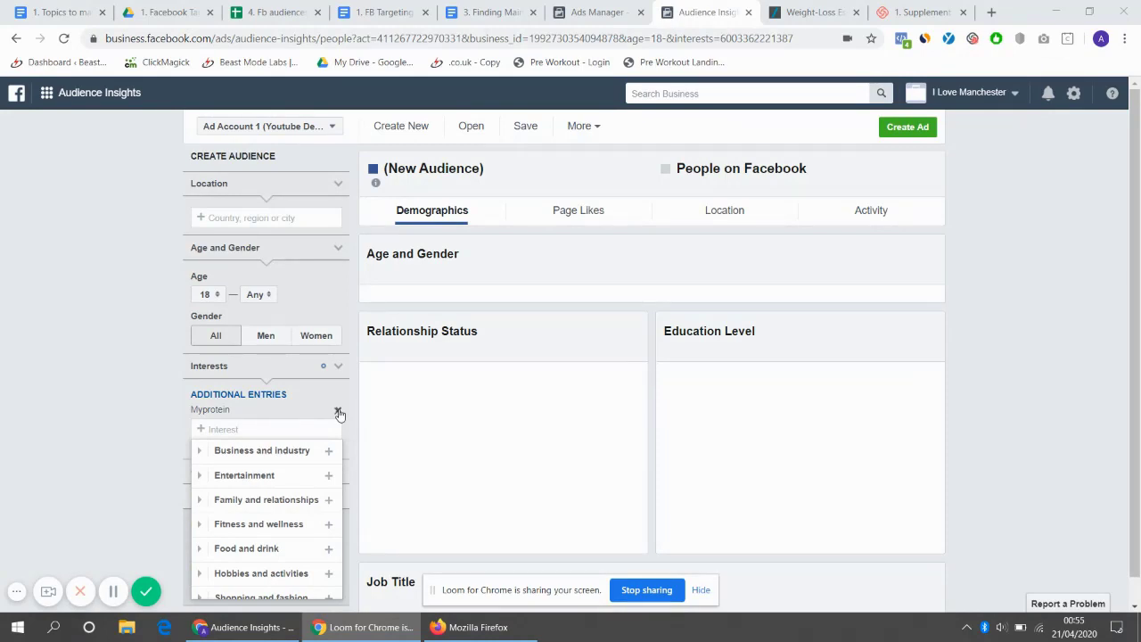
Step: Replace the Myprotein interest with Bodybuilding.com and set the audience location to United Kingdom
{"action": "left_click", "coordinate": [339, 413]}
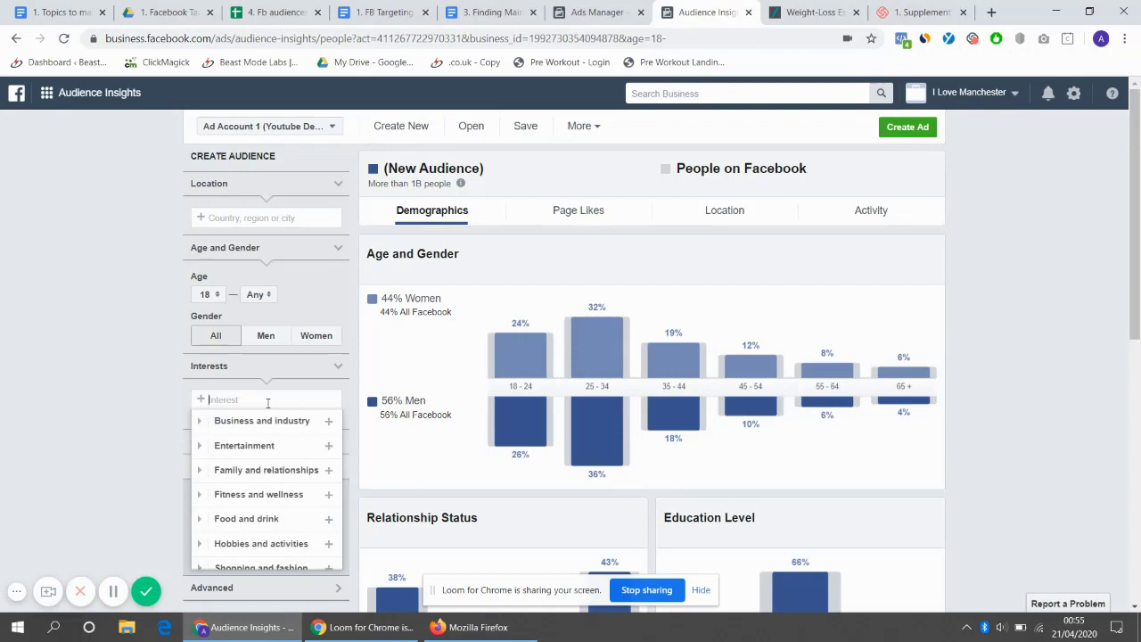
{"action": "type", "text": "body"}
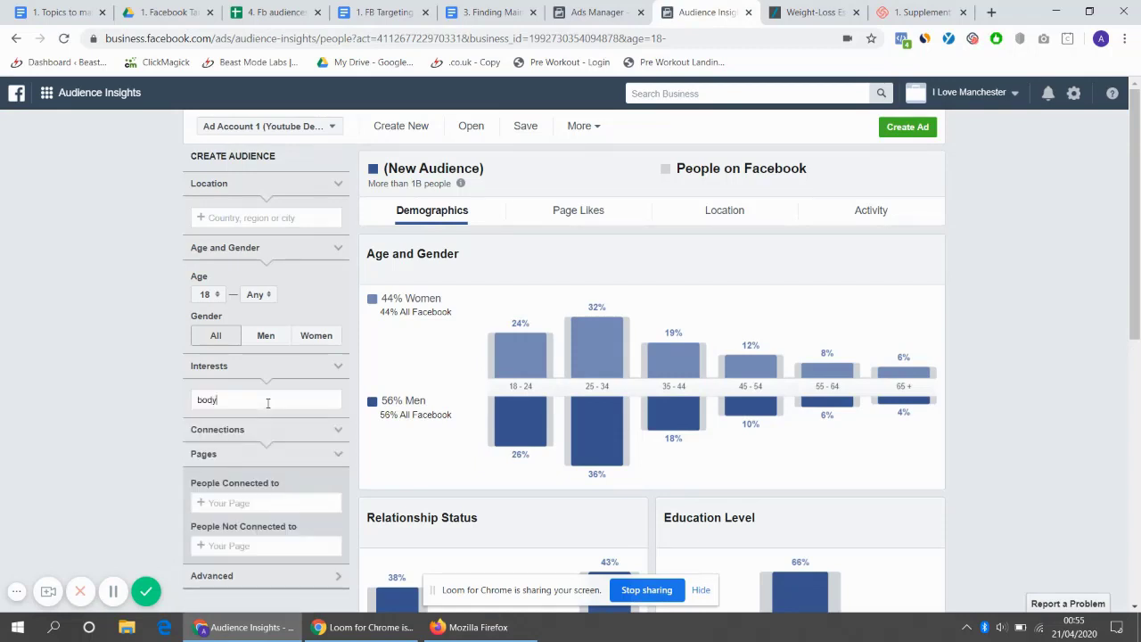
{"action": "left_click", "coordinate": [230, 420]}
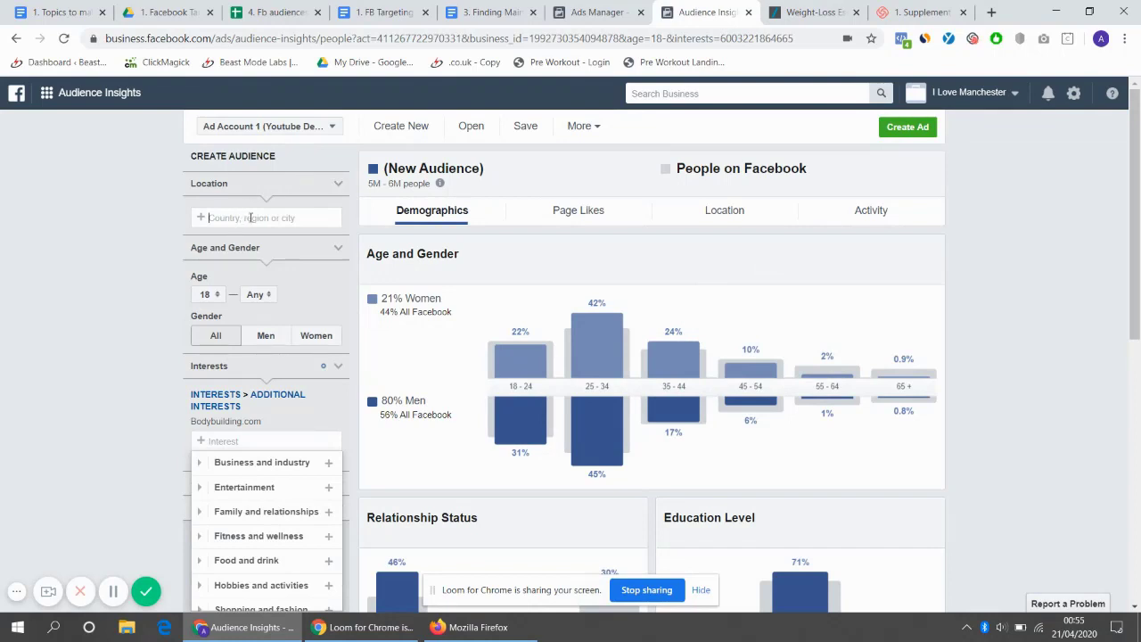
{"action": "type", "text": "unite"}
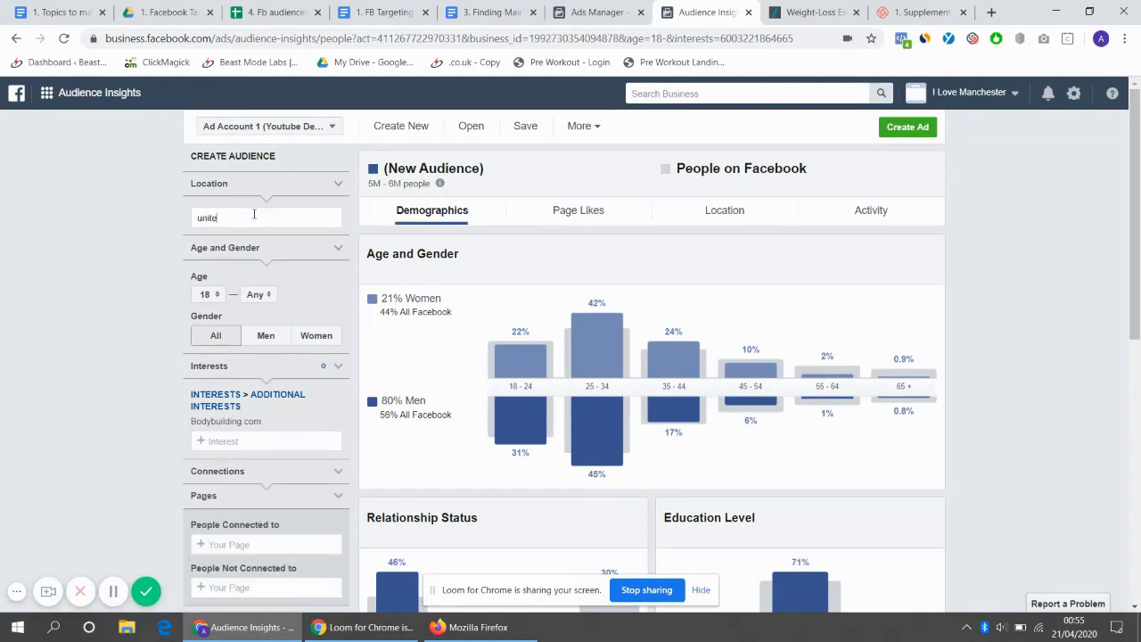
{"action": "type", "text": "d king"}
{"action": "key", "text": "Return"}
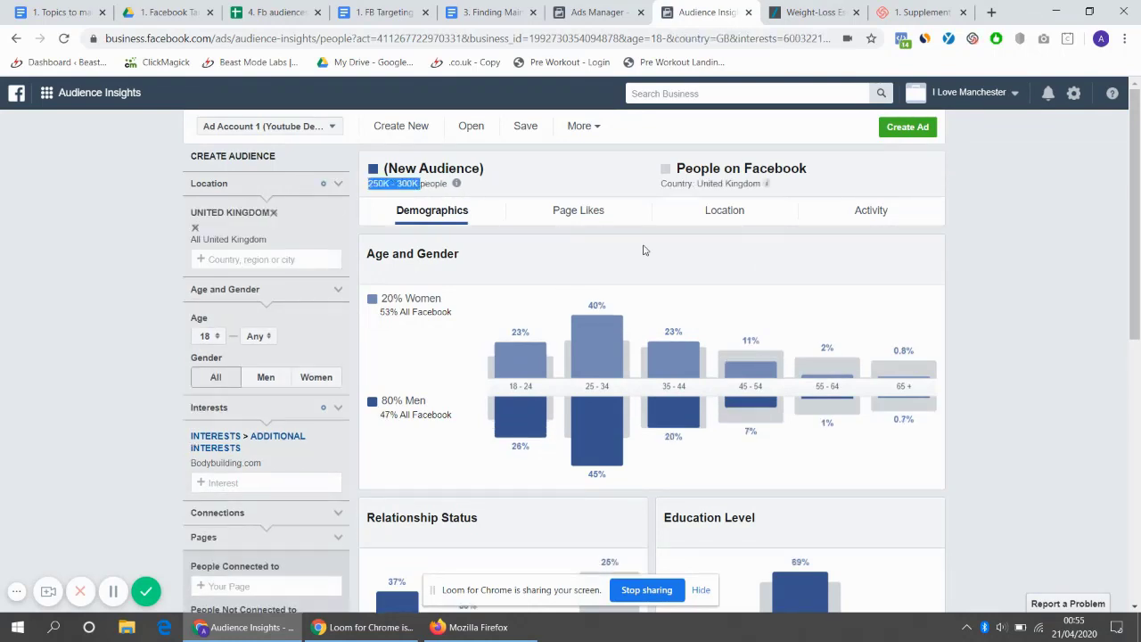
Step: Show the audience's Page Likes and review the top categories and the liked pages
{"action": "left_click", "coordinate": [562, 211]}
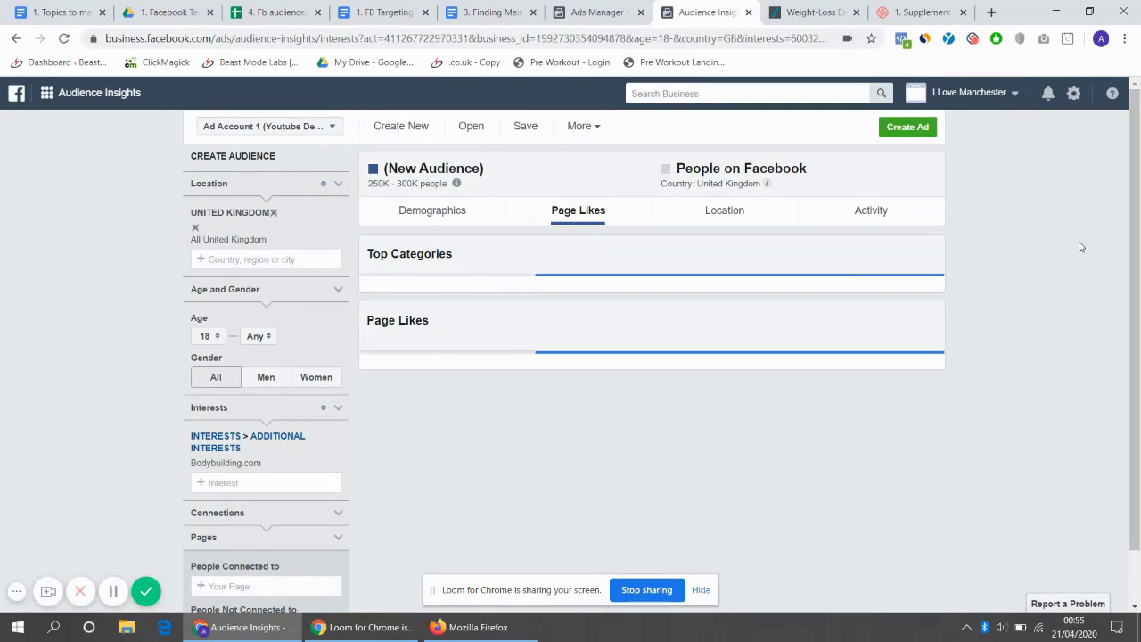
{"action": "scroll", "coordinate": [555, 283], "scroll_direction": "down", "scroll_amount": 2}
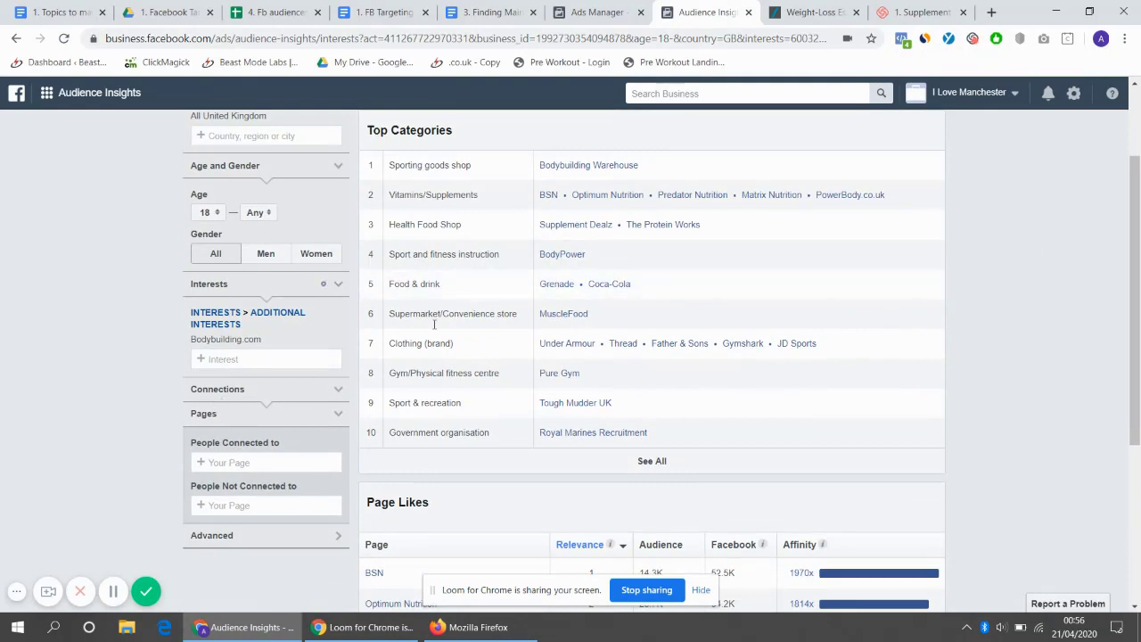
{"action": "scroll", "coordinate": [555, 282], "scroll_direction": "down", "scroll_amount": 3}
{"action": "scroll", "coordinate": [571, 357], "scroll_direction": "up", "scroll_amount": 3}
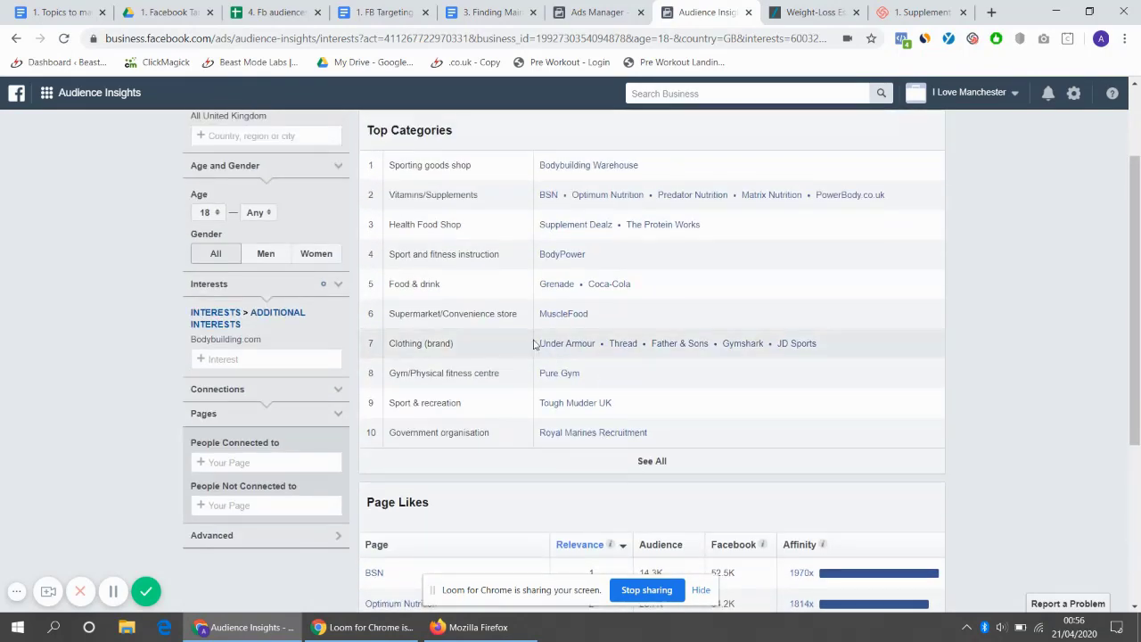
{"action": "scroll", "coordinate": [535, 339], "scroll_direction": "down", "scroll_amount": 2}
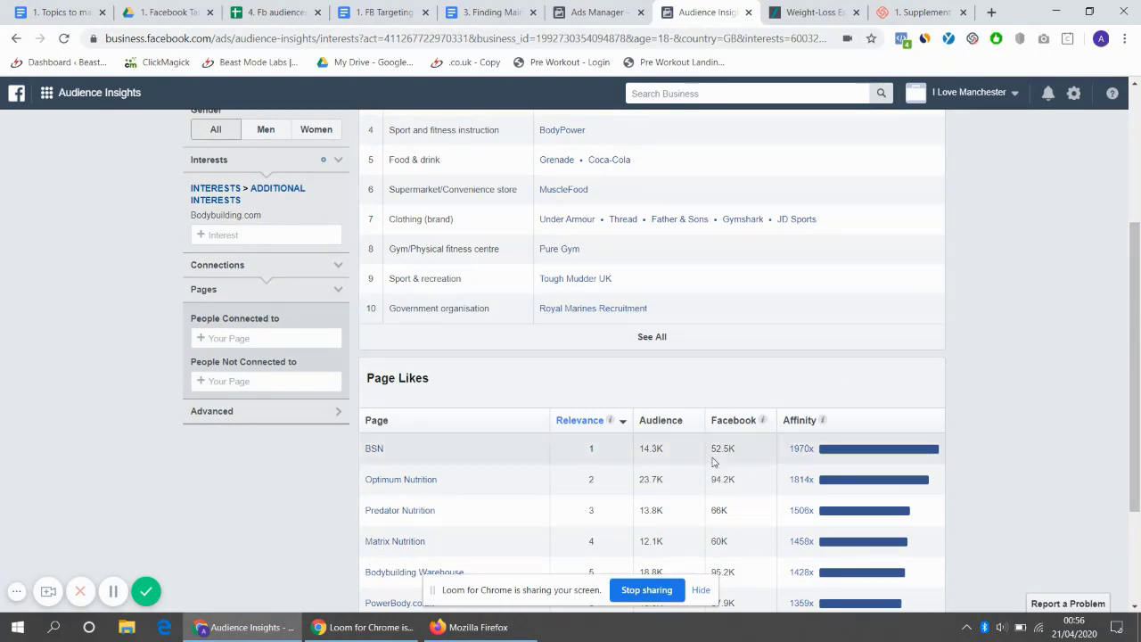
{"action": "scroll", "coordinate": [793, 393], "scroll_direction": "down", "scroll_amount": 1}
{"action": "scroll", "coordinate": [750, 338], "scroll_direction": "up", "scroll_amount": 3}
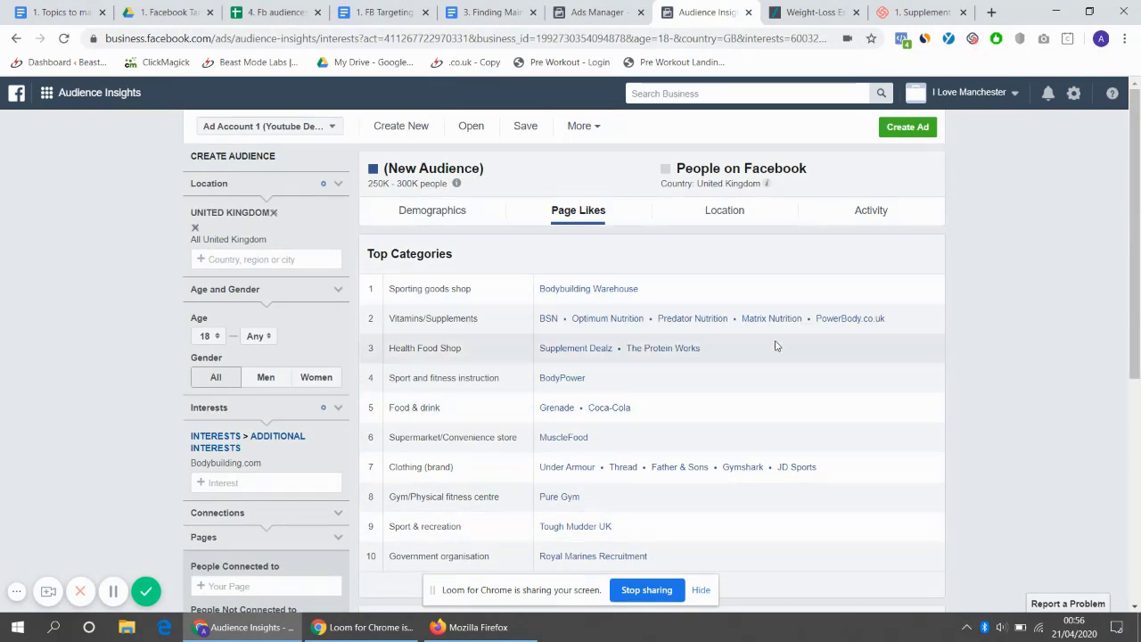
Step: Examine the relevance and affinity of the liked pages, comparing BSN, Optimum Nutrition and Predator Nutrition
{"action": "scroll", "coordinate": [776, 346], "scroll_direction": "down", "scroll_amount": 5}
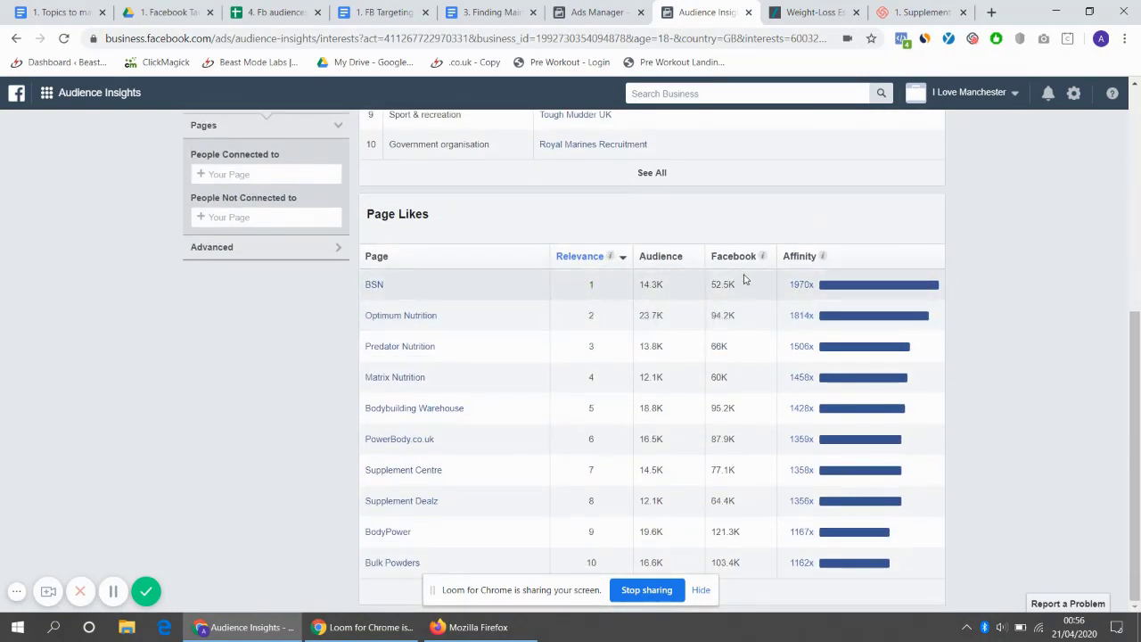
{"action": "double_click", "coordinate": [807, 285]}
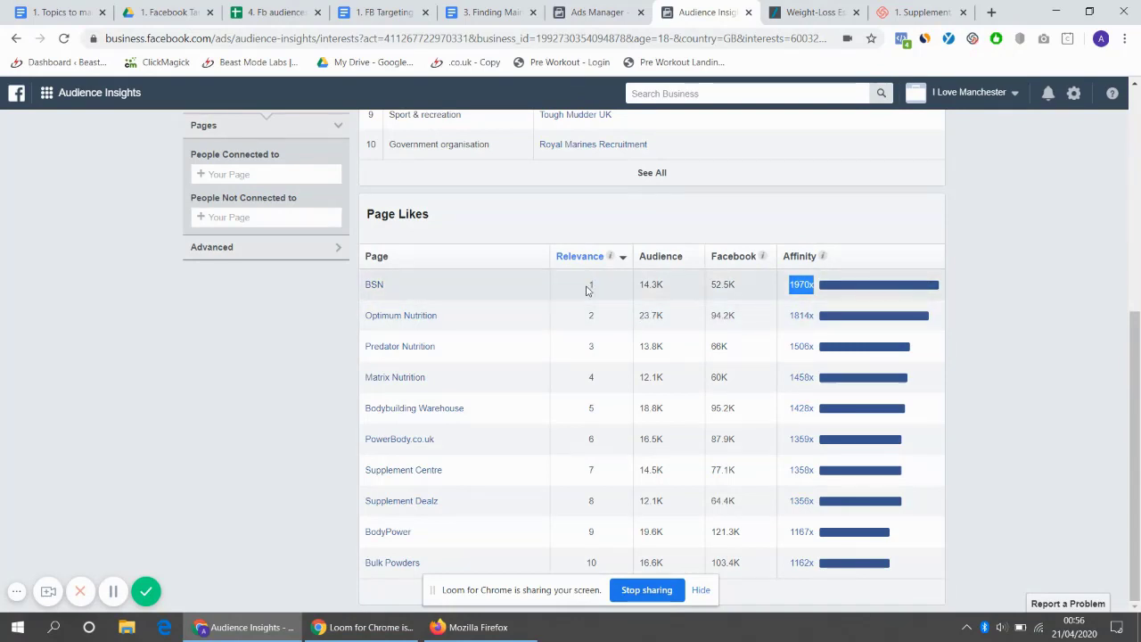
{"action": "left_click_drag", "start_coordinate": [587, 288], "coordinate": [598, 287]}
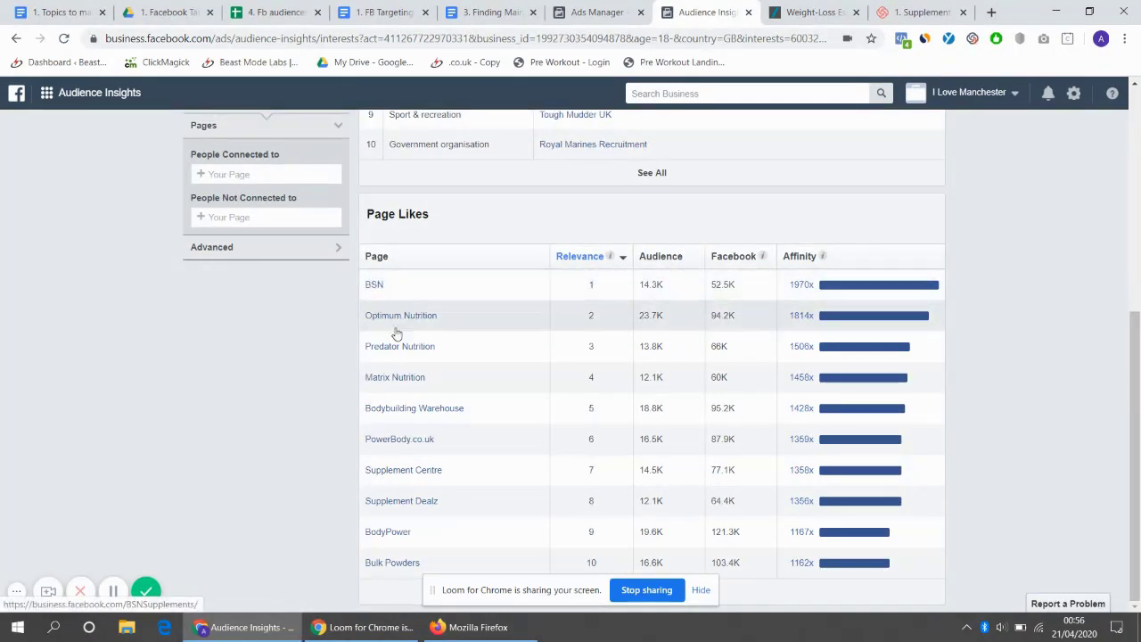
{"action": "left_click_drag", "start_coordinate": [459, 319], "coordinate": [371, 336]}
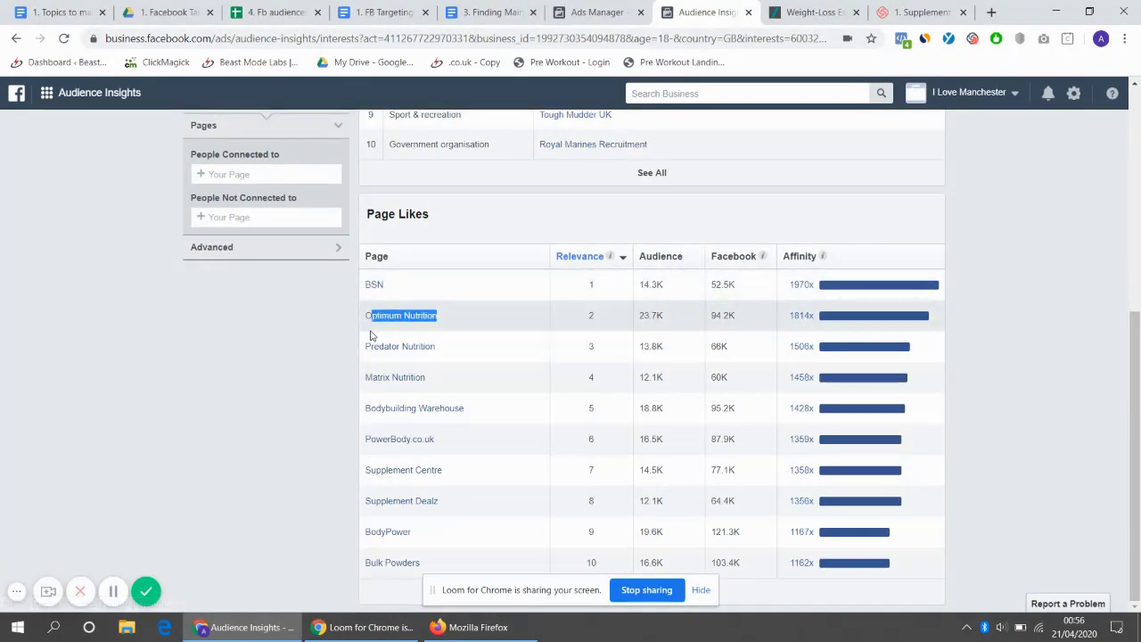
{"action": "left_click", "coordinate": [436, 350]}
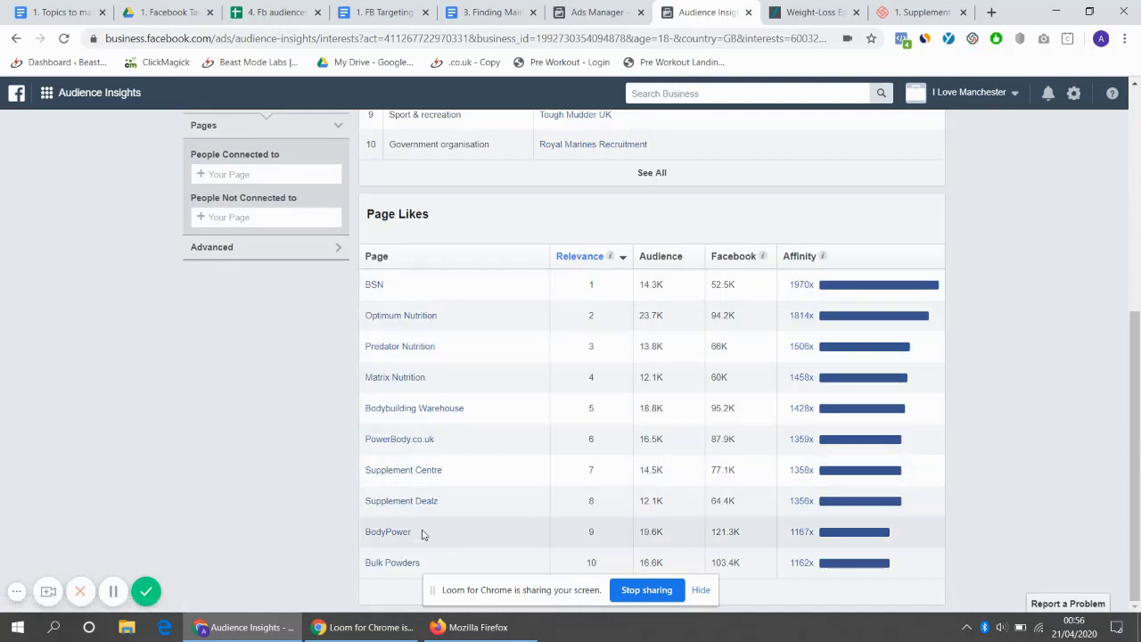
Step: Open the Facebook page of BSN from the Page Likes list in a new browser tab
{"action": "right_click", "coordinate": [379, 284]}
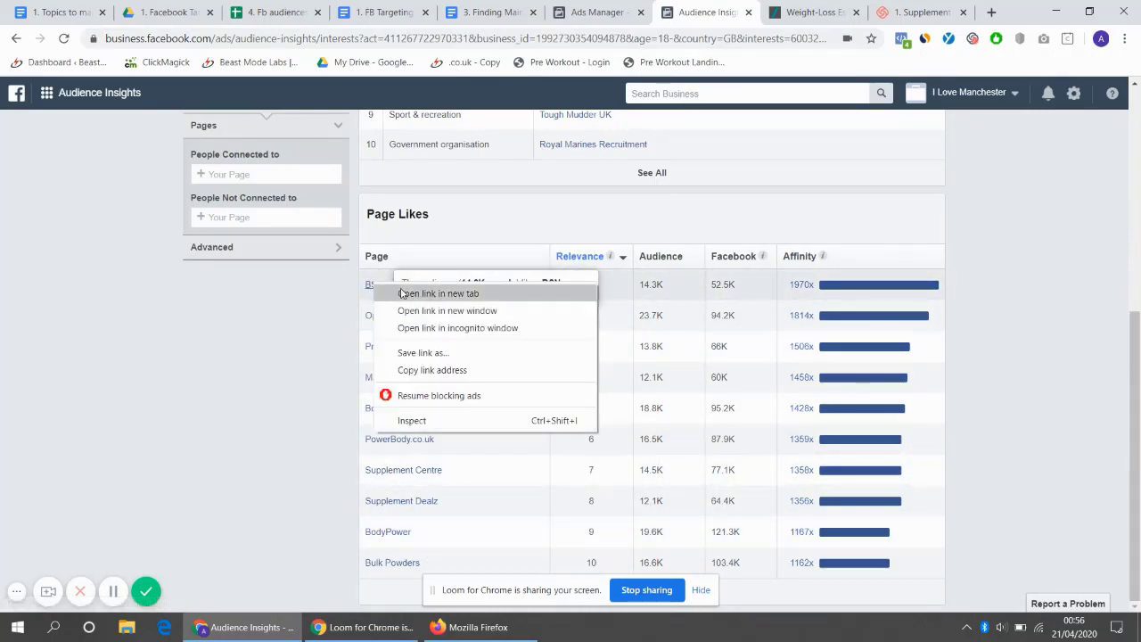
{"action": "left_click", "coordinate": [402, 293]}
{"action": "right_click", "coordinate": [385, 320]}
{"action": "key", "text": "Escape"}
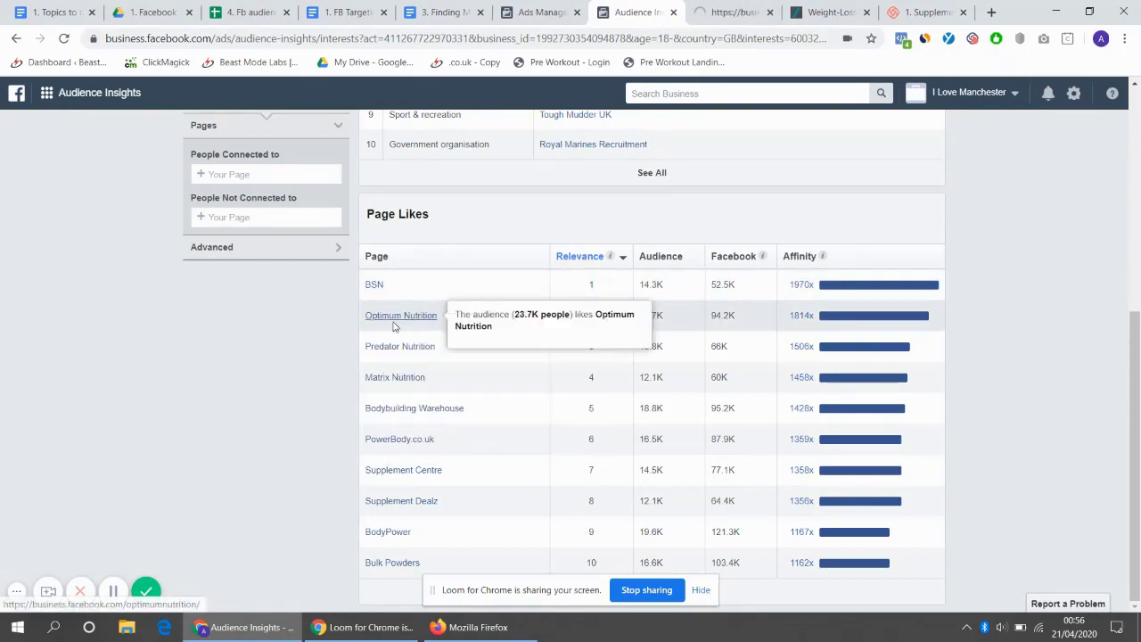
Step: Open Predator Nutrition's page in a new browser tab and look through the BSN, Optimum Nutrition and Predator Nutrition Facebook pages
{"action": "right_click", "coordinate": [385, 352]}
{"action": "left_click", "coordinate": [419, 360]}
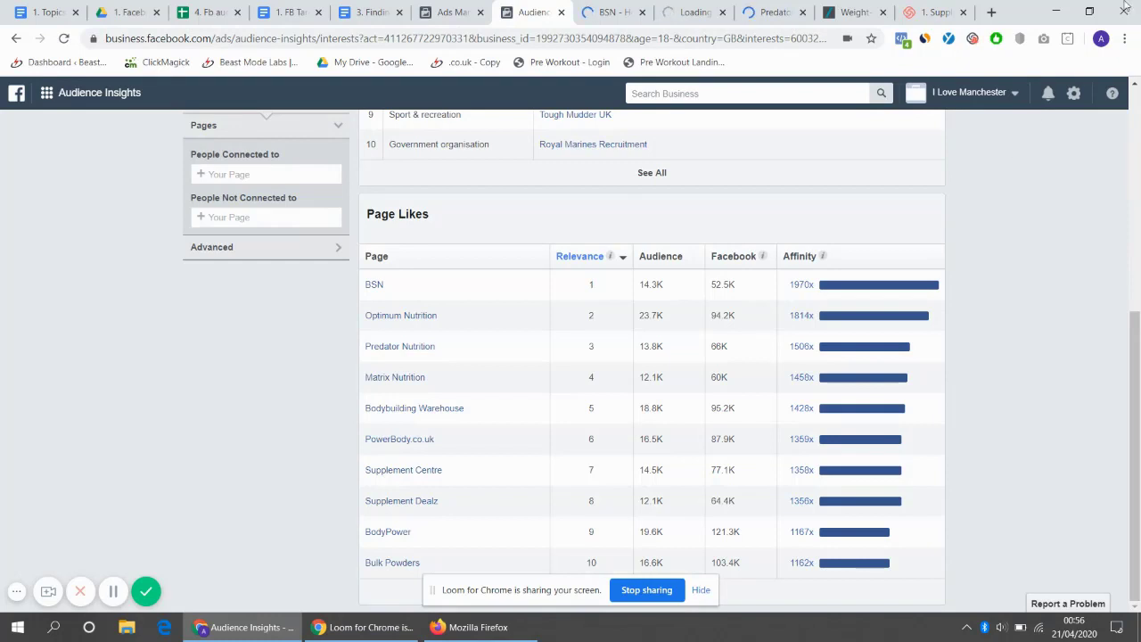
{"action": "left_click", "coordinate": [614, 12]}
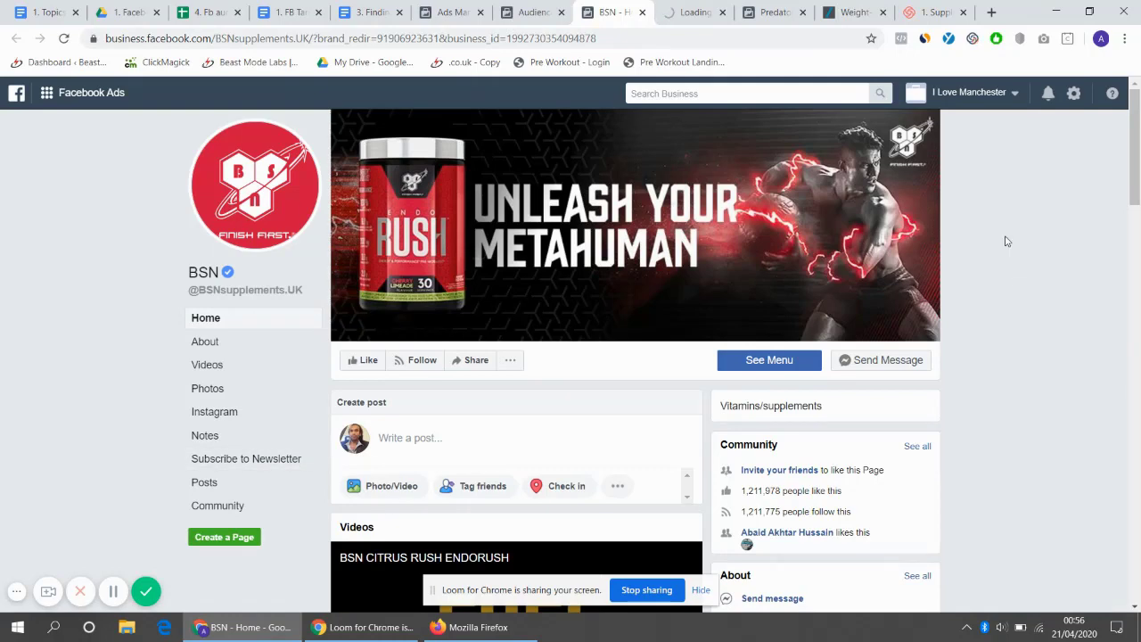
{"action": "scroll", "coordinate": [528, 307], "scroll_direction": "down", "scroll_amount": 9}
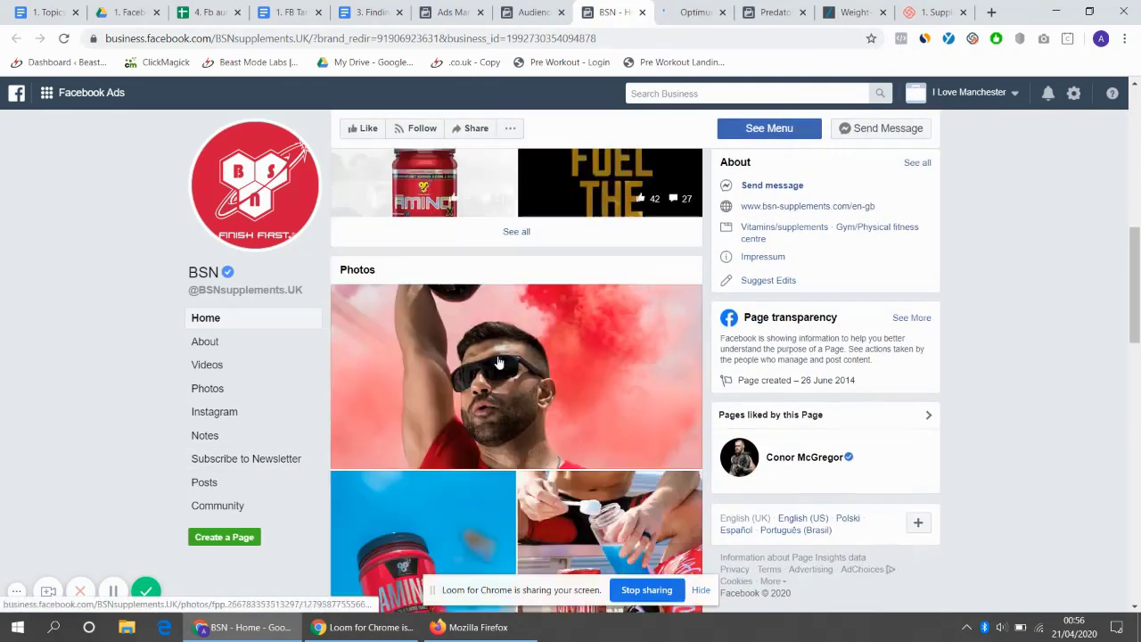
{"action": "scroll", "coordinate": [528, 306], "scroll_direction": "down", "scroll_amount": 6}
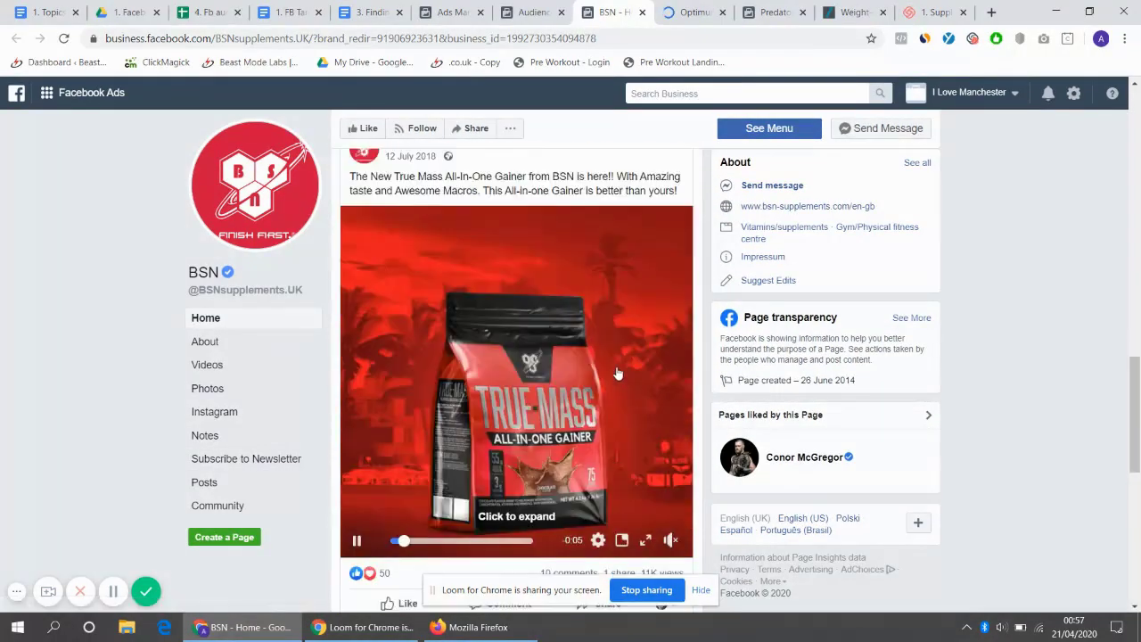
{"action": "left_click", "coordinate": [676, 7]}
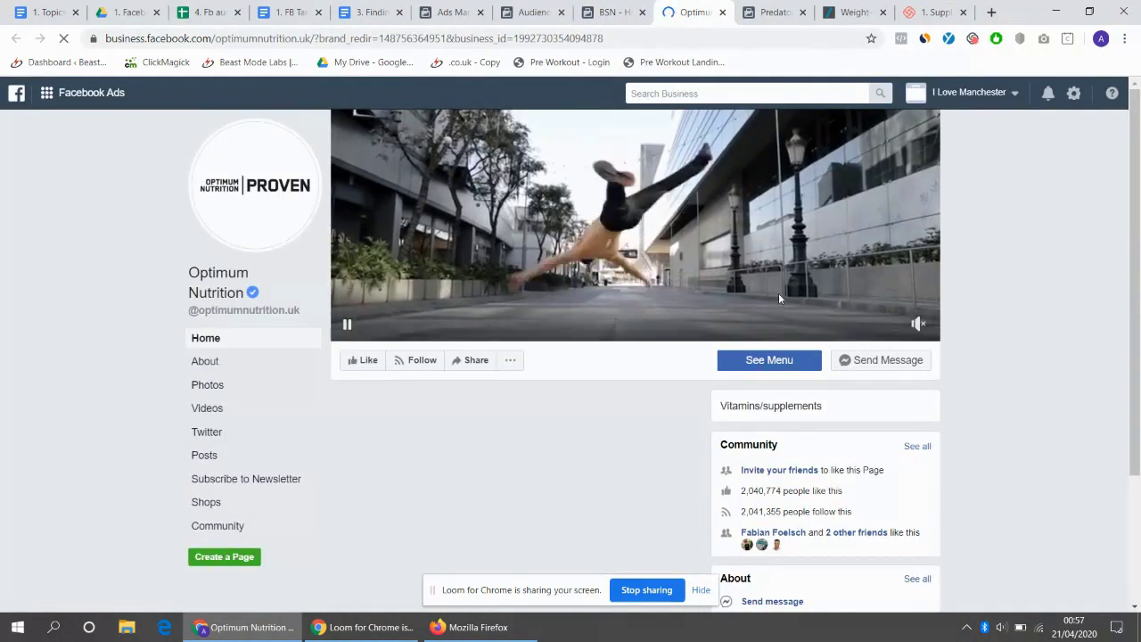
{"action": "scroll", "coordinate": [999, 232], "scroll_direction": "down", "scroll_amount": 2}
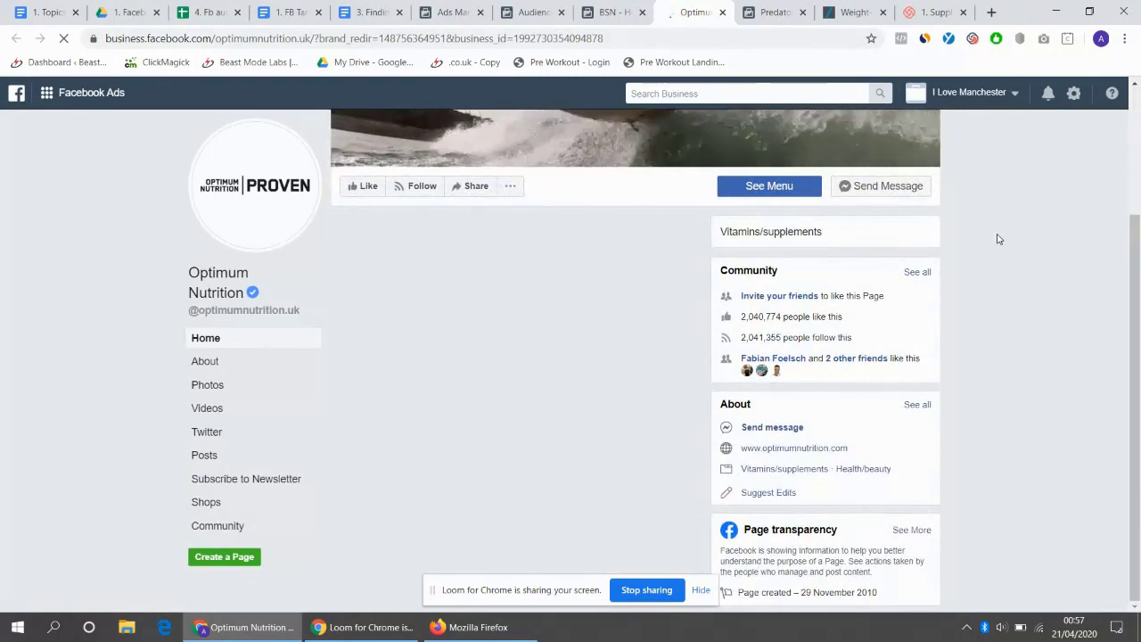
{"action": "left_click", "coordinate": [767, 10]}
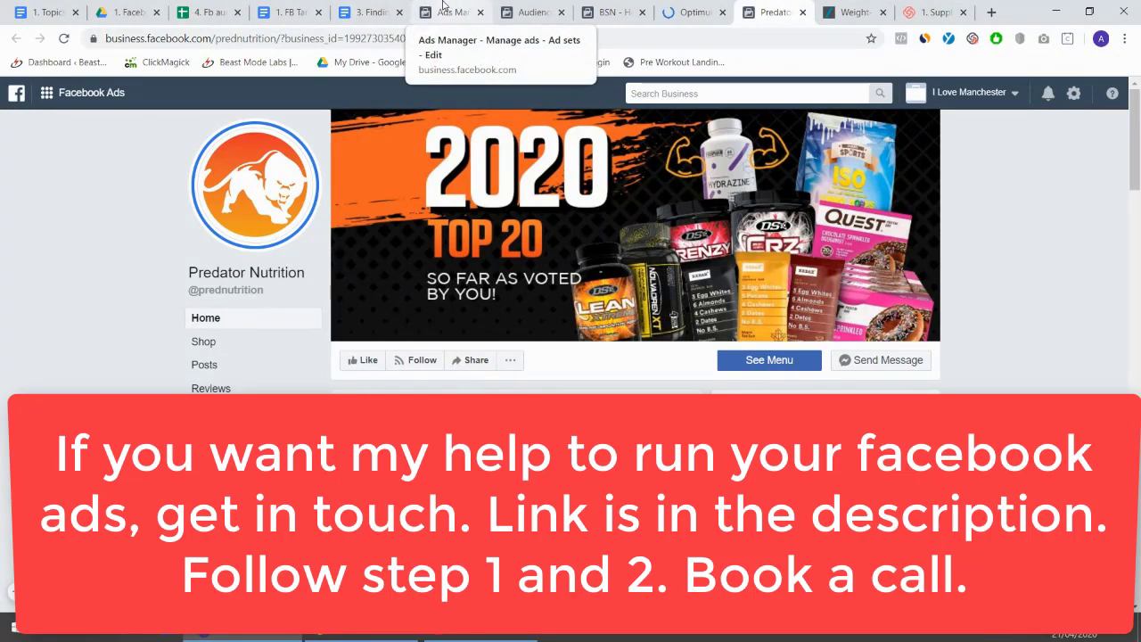
Step: Close the Ads Manager tab and copy the BSN page name from the Page Likes list in Audience Insights
{"action": "left_click", "coordinate": [609, 12]}
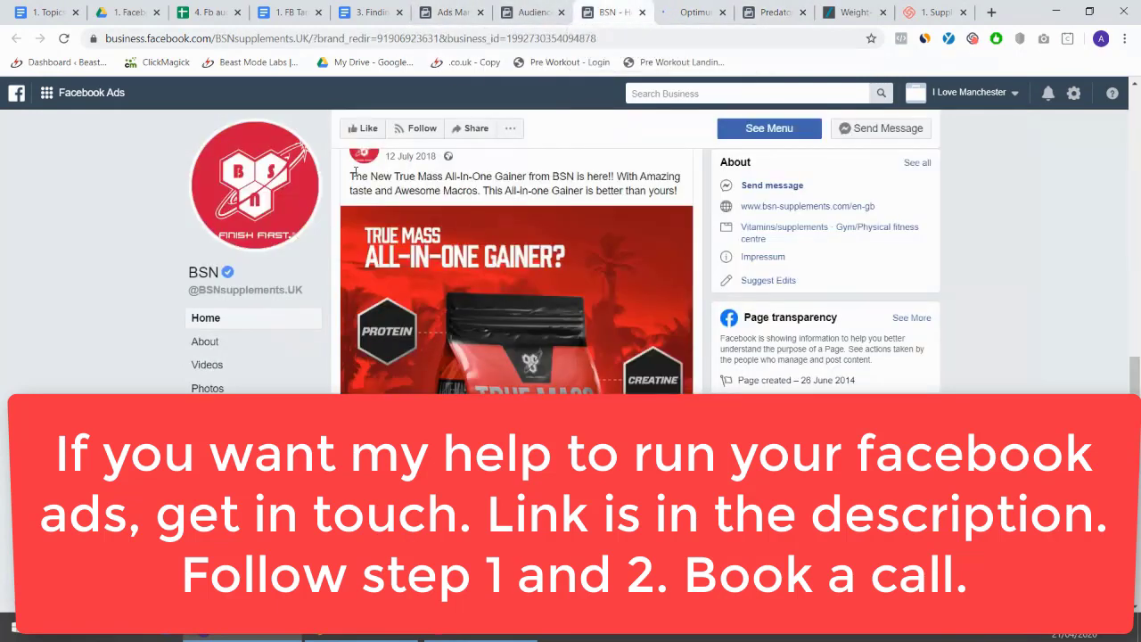
{"action": "left_click", "coordinate": [481, 13]}
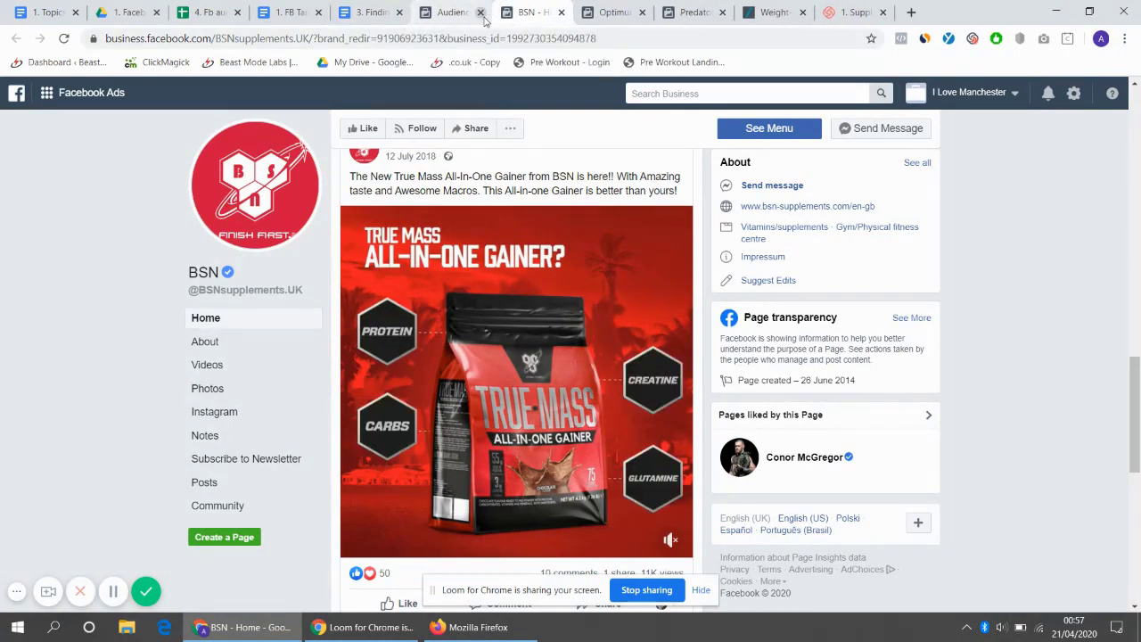
{"action": "left_click", "coordinate": [513, 5]}
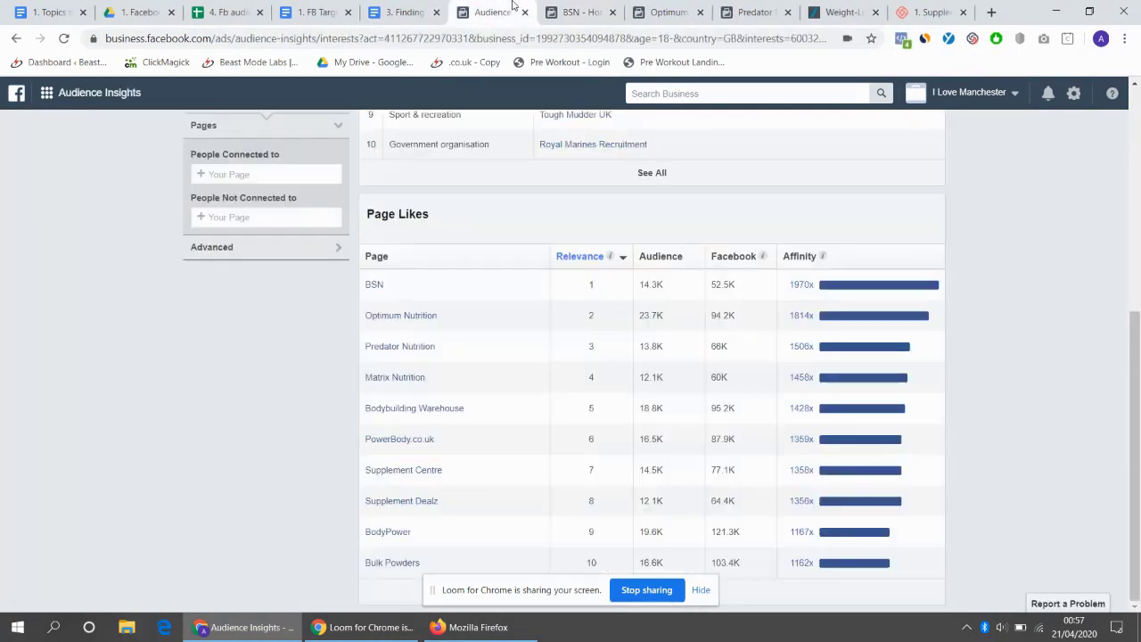
{"action": "double_click", "coordinate": [379, 284]}
{"action": "key", "text": "ctrl+c"}
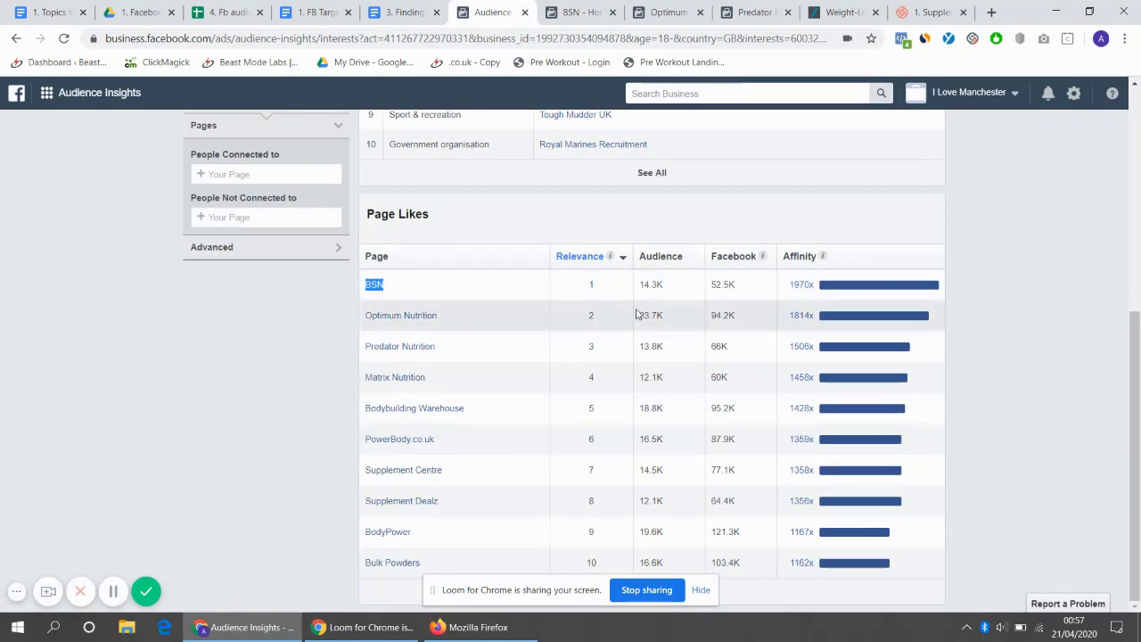
Step: Paste BSN into cell A46 of the "4. Fb audiences, angles and images" spreadsheet, below the existing audience ideas
{"action": "left_click", "coordinate": [326, 9]}
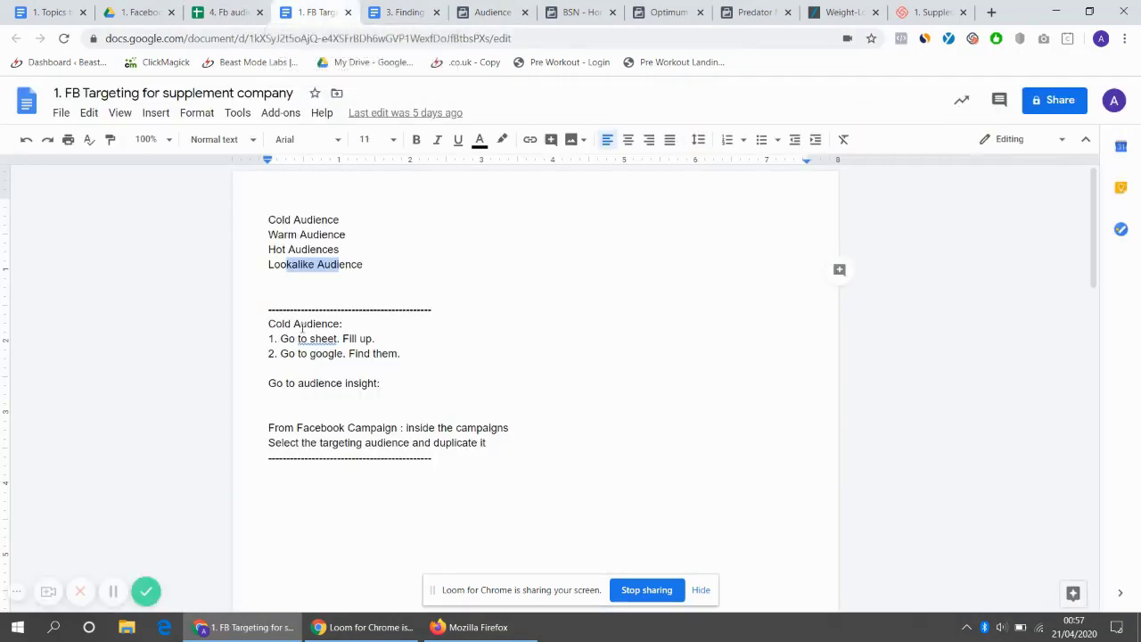
{"action": "left_click", "coordinate": [399, 11]}
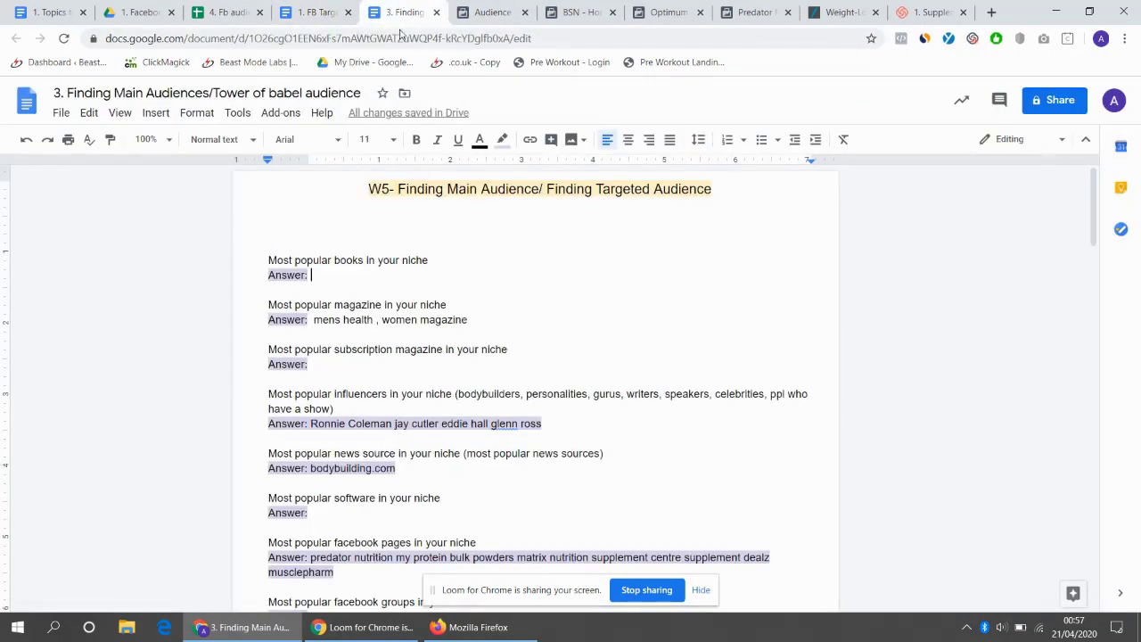
{"action": "left_click", "coordinate": [314, 13]}
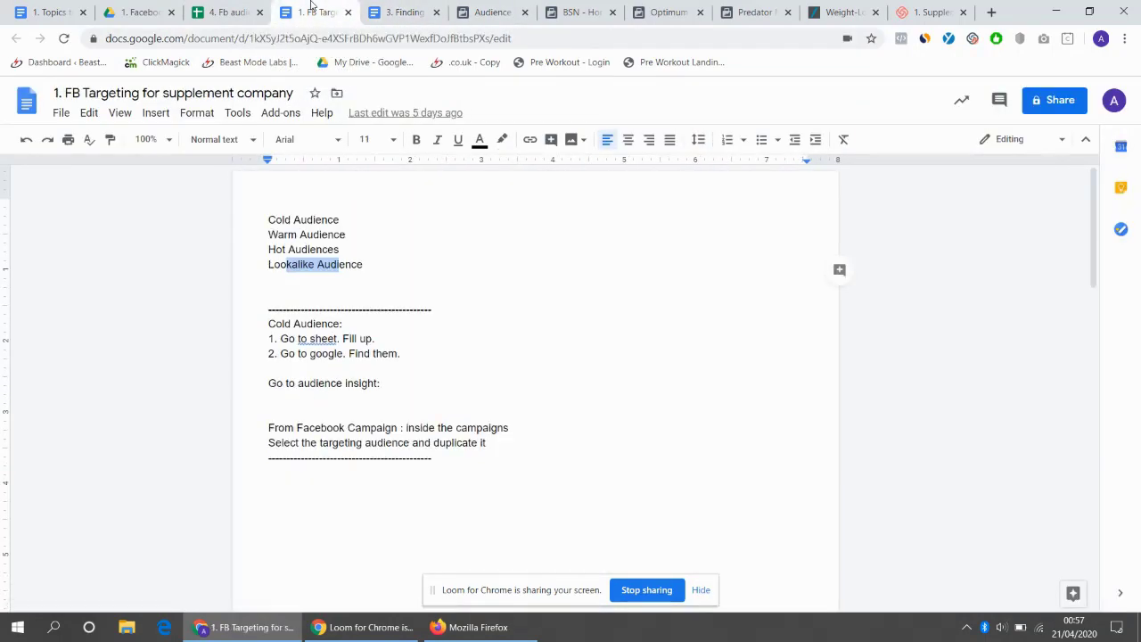
{"action": "left_click", "coordinate": [245, 8]}
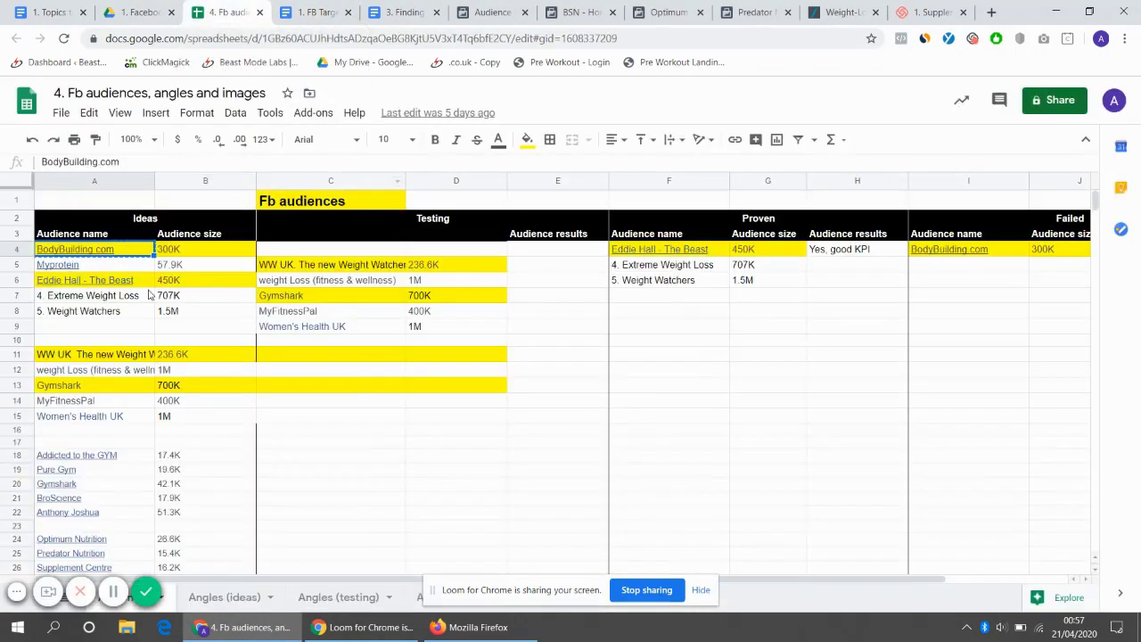
{"action": "scroll", "coordinate": [211, 396], "scroll_direction": "down", "scroll_amount": 5}
{"action": "scroll", "coordinate": [107, 482], "scroll_direction": "down", "scroll_amount": 4}
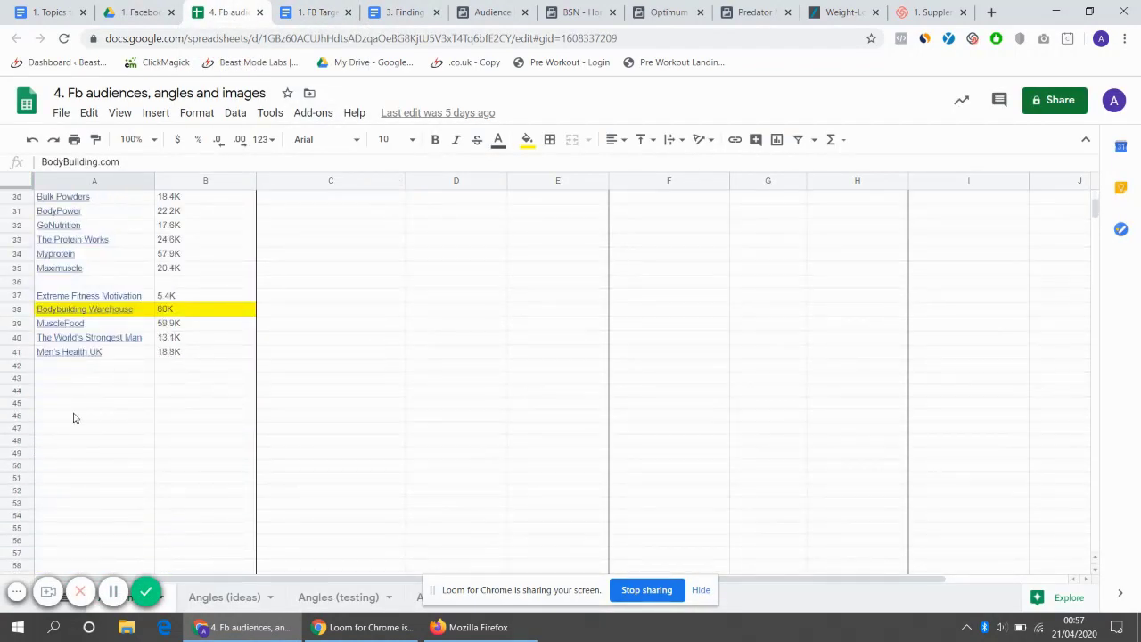
{"action": "left_click", "coordinate": [73, 420]}
{"action": "key", "text": "ctrl+v"}
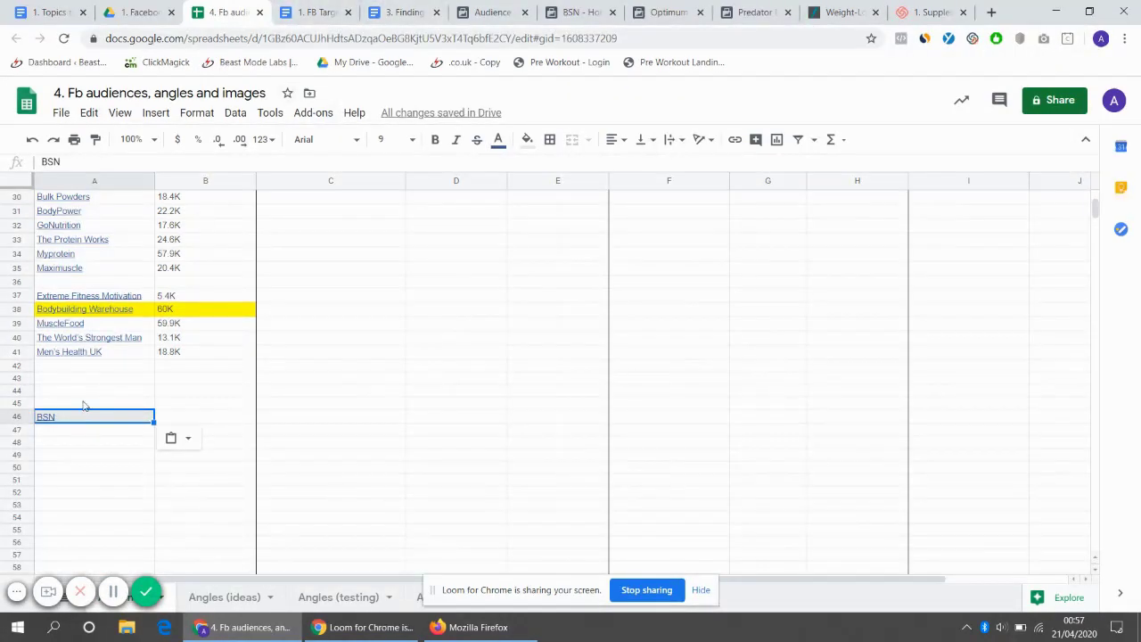
Step: Enter Bodybuilding.com in cell A45 above BSN, with an audience size of 250K in cell B45
{"action": "left_click", "coordinate": [82, 406]}
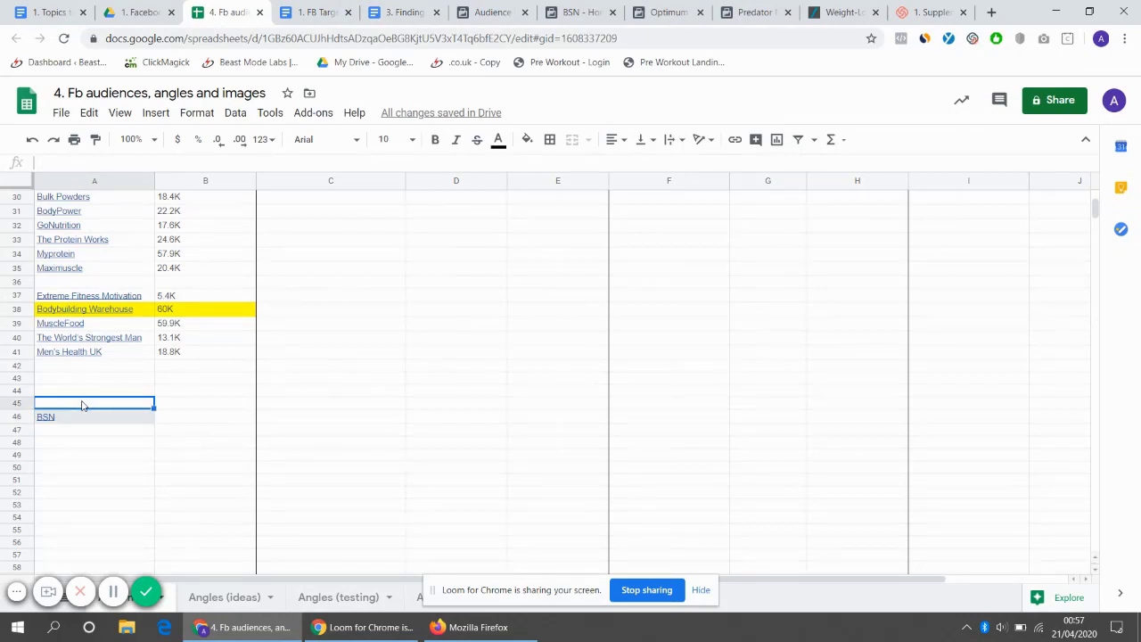
{"action": "type", "text": "Bodybuilding.com"}
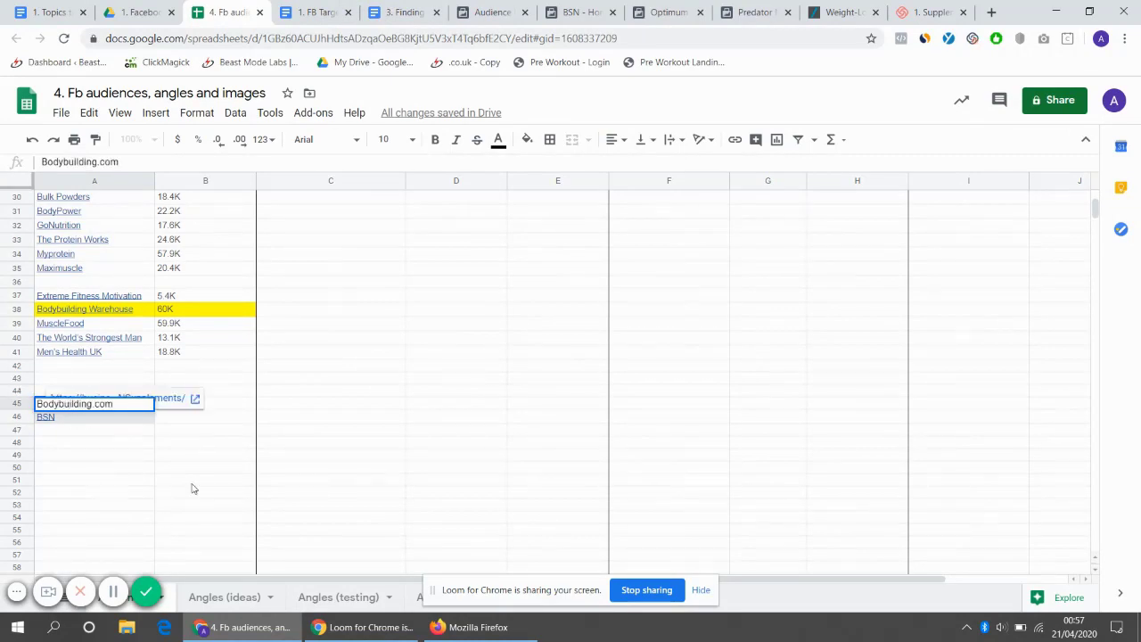
{"action": "left_click", "coordinate": [291, 449]}
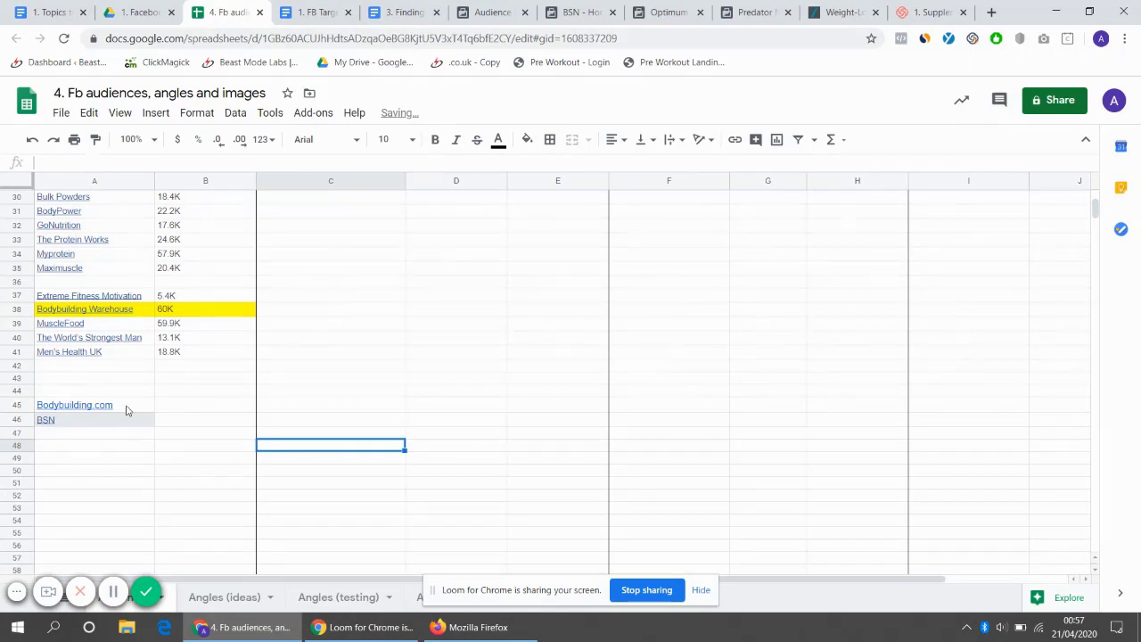
{"action": "left_click", "coordinate": [126, 409]}
{"action": "left_click", "coordinate": [189, 406]}
{"action": "type", "text": "250K"}
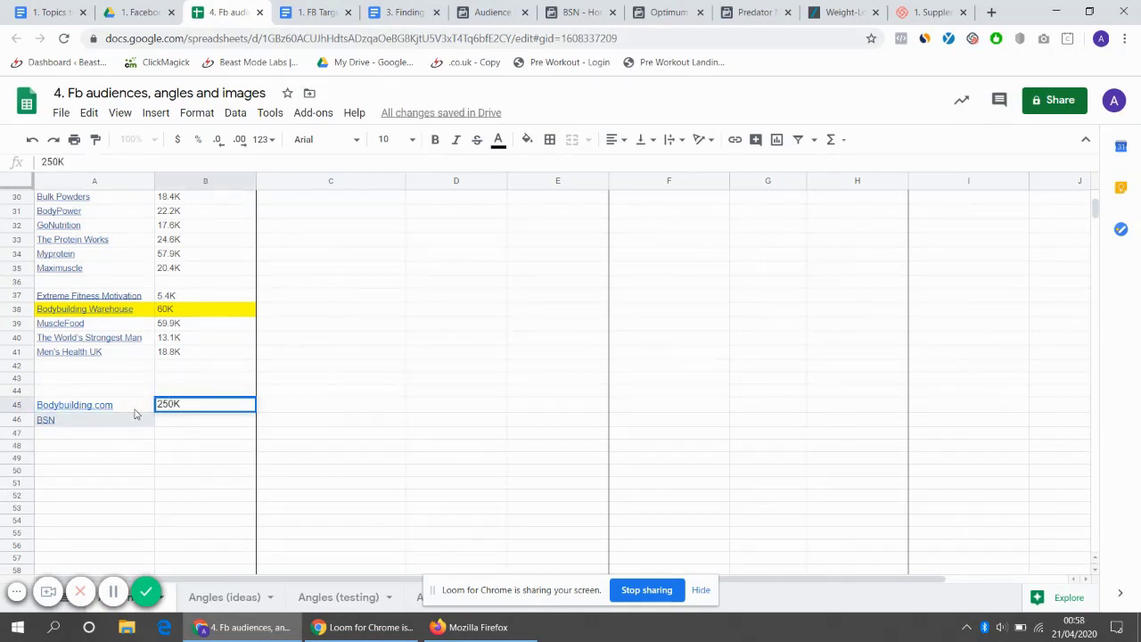
Step: Format the Bodybuilding.com name and size in row 45 with black text and a yellow fill
{"action": "left_click_drag", "start_coordinate": [143, 406], "coordinate": [187, 406]}
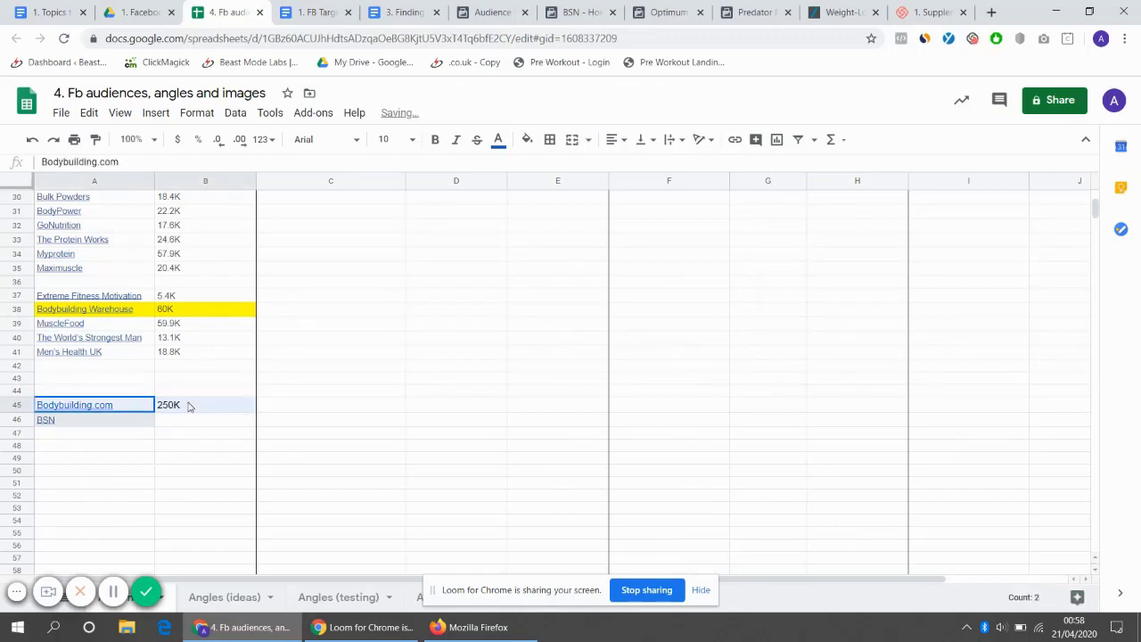
{"action": "left_click", "coordinate": [498, 141]}
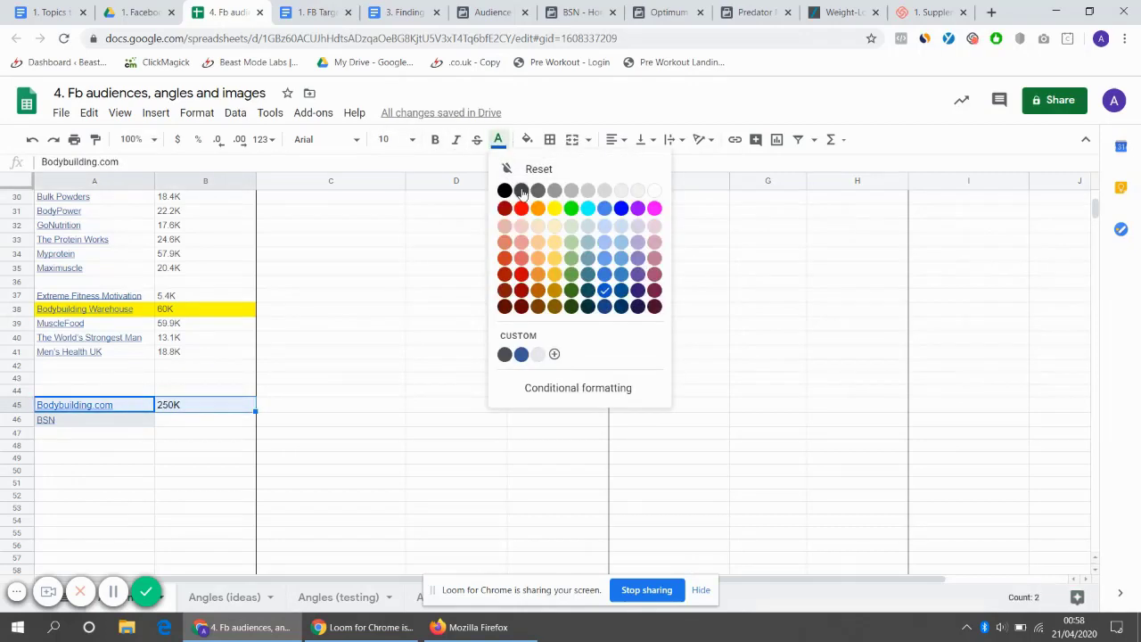
{"action": "left_click", "coordinate": [555, 210]}
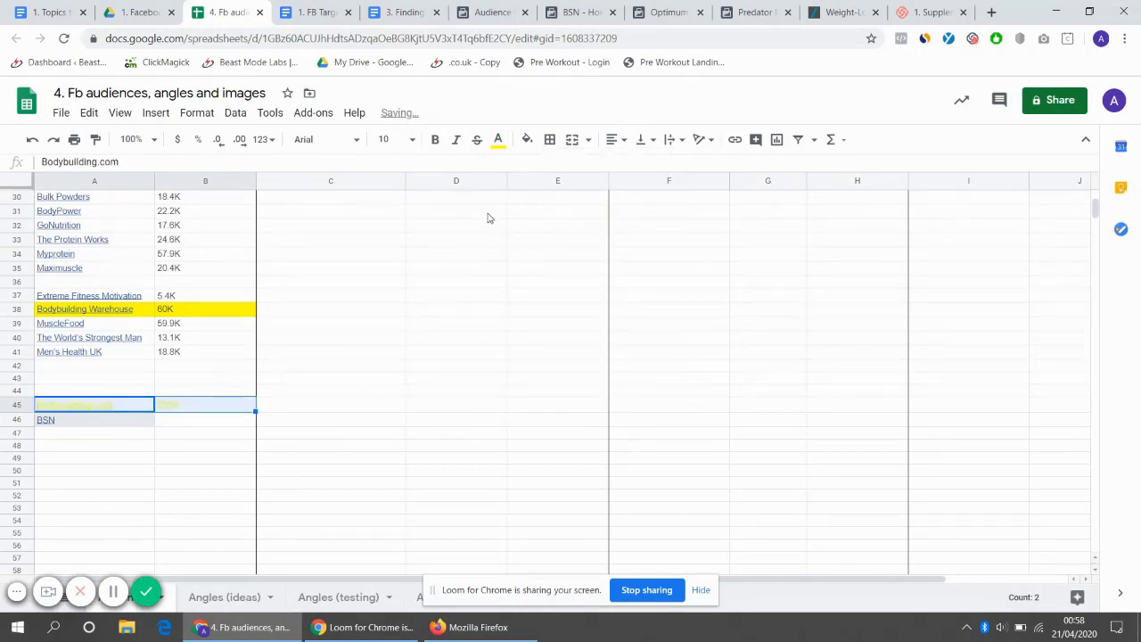
{"action": "left_click", "coordinate": [502, 144]}
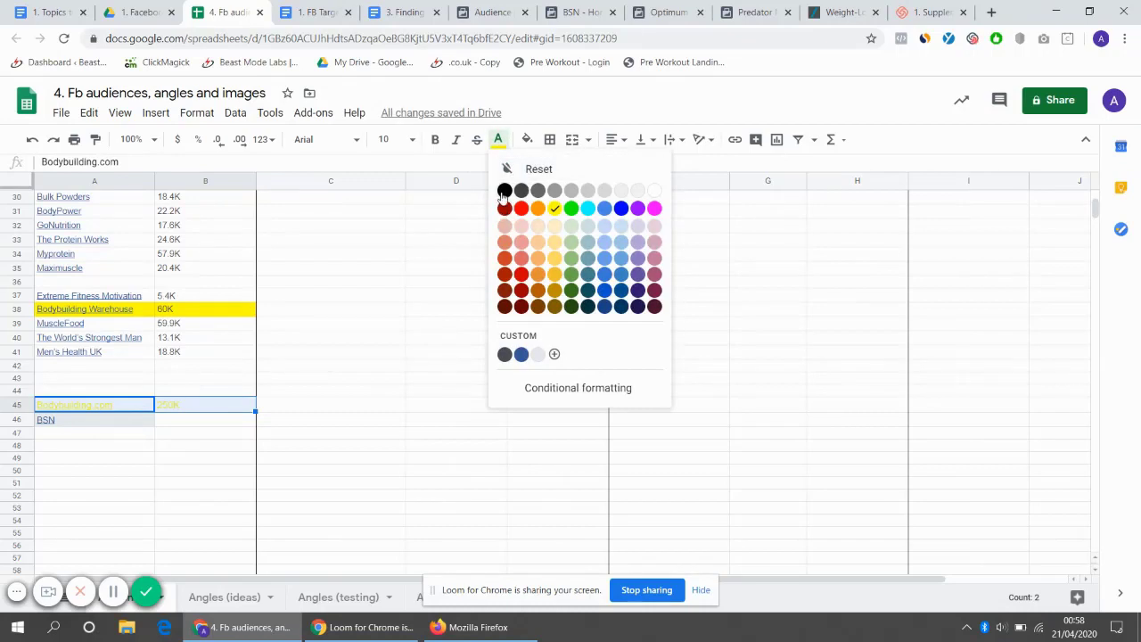
{"action": "left_click", "coordinate": [493, 187]}
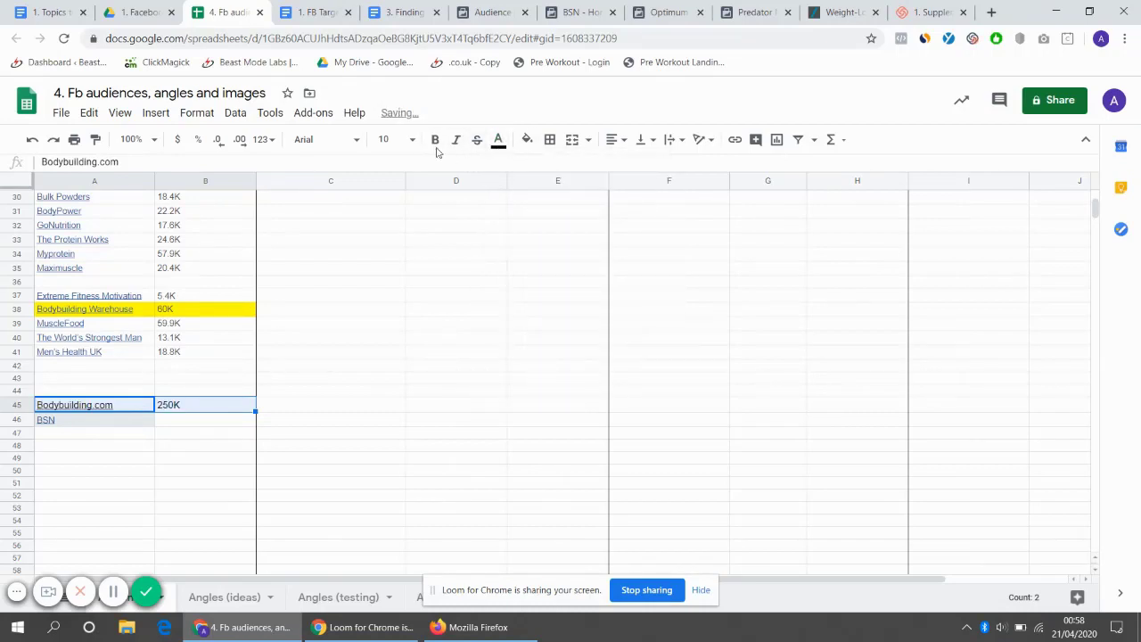
{"action": "left_click", "coordinate": [498, 143]}
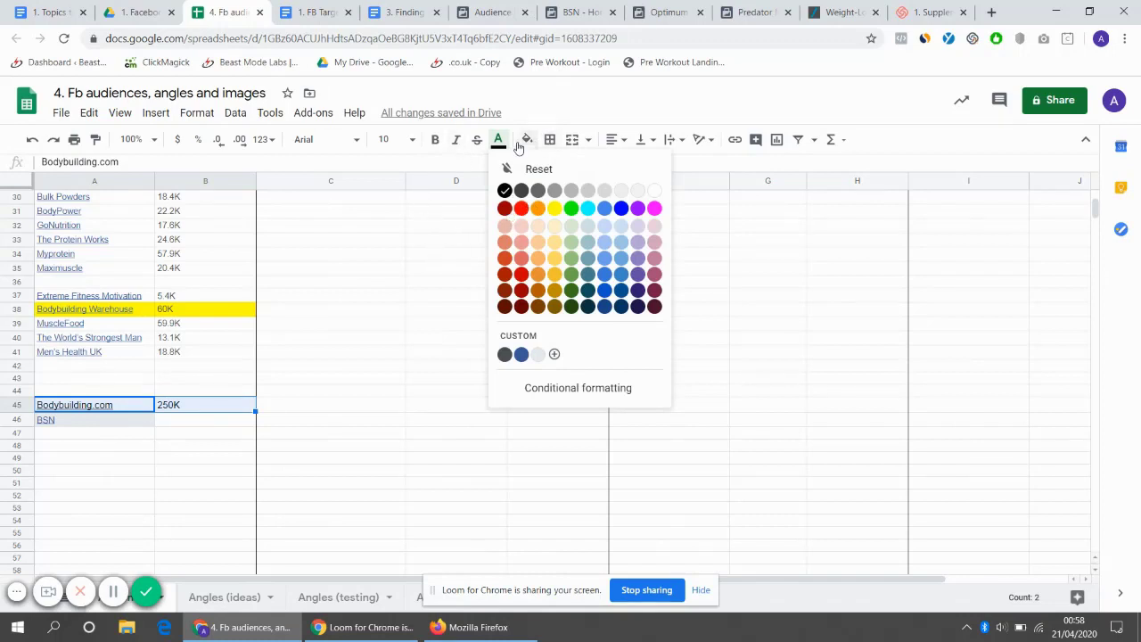
{"action": "left_click", "coordinate": [526, 141]}
{"action": "left_click", "coordinate": [582, 208]}
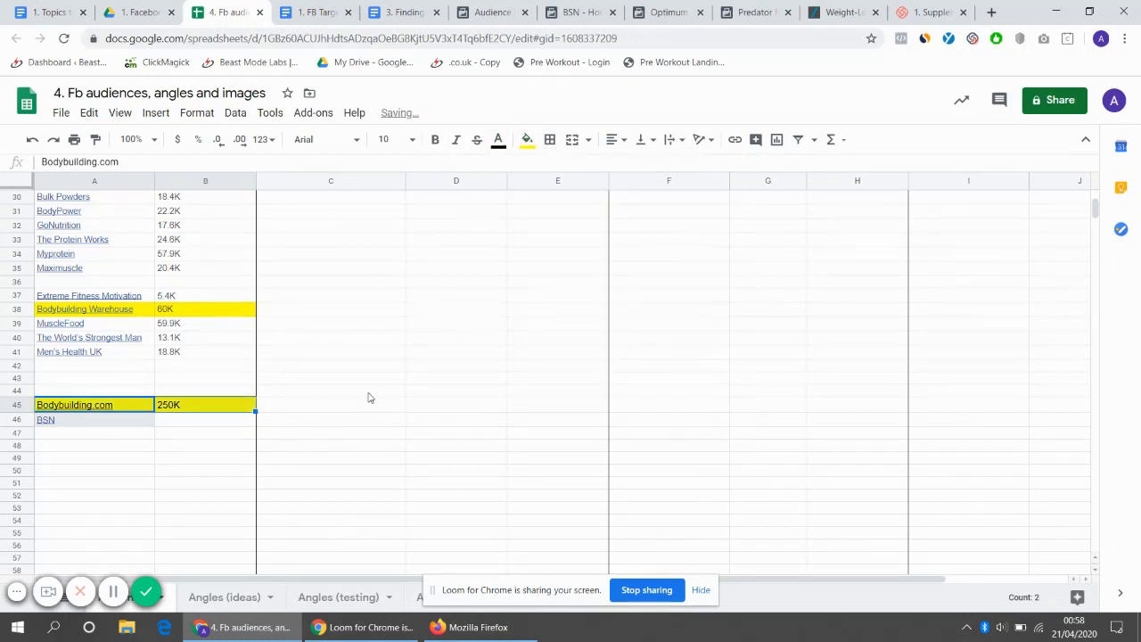
Step: Check the Bodybuilding.com audience size and the BSN entry under Page Likes in Audience Insights
{"action": "left_click", "coordinate": [109, 424]}
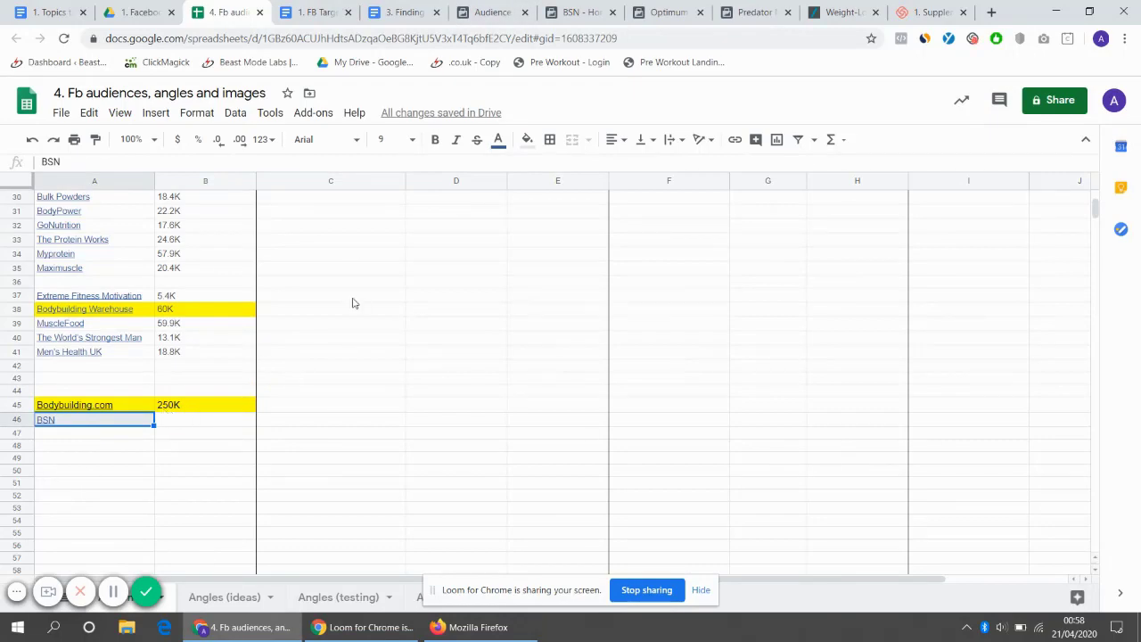
{"action": "left_click", "coordinate": [500, 11]}
{"action": "scroll", "coordinate": [437, 230], "scroll_direction": "up", "scroll_amount": 5}
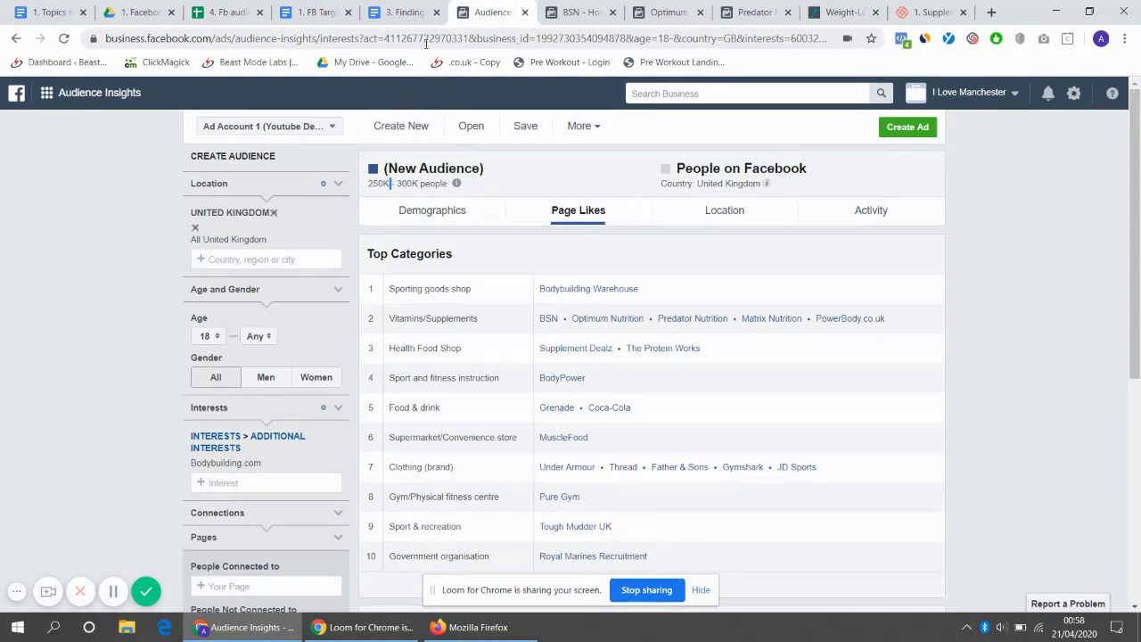
{"action": "scroll", "coordinate": [386, 268], "scroll_direction": "down", "scroll_amount": 5}
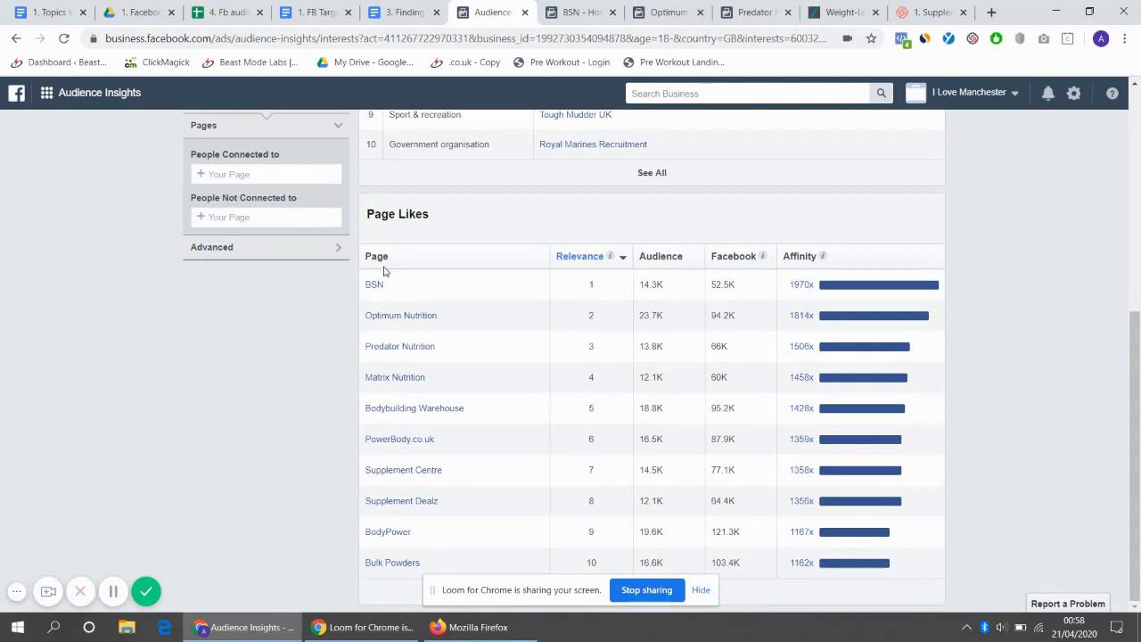
{"action": "left_click", "coordinate": [374, 285], "text": "ctrl"}
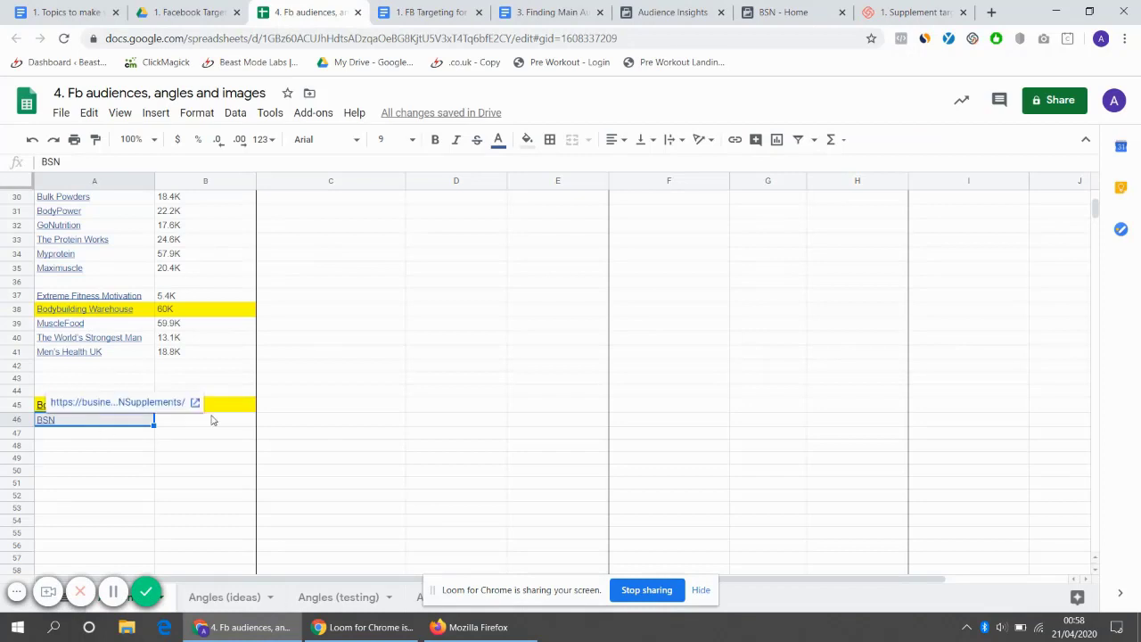
Step: Look up the BSN audience size under Page Likes in Audience Insights and enter 14.3K in cell B46 of the spreadsheet
{"action": "left_click", "coordinate": [206, 429]}
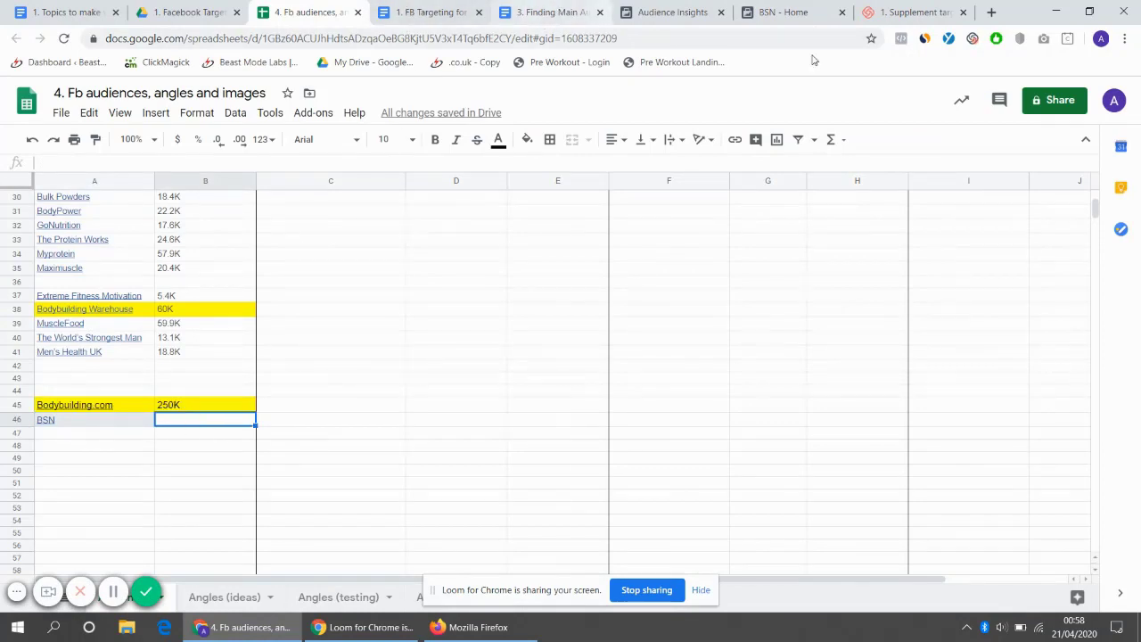
{"action": "left_click_drag", "start_coordinate": [673, 12], "coordinate": [428, 12]}
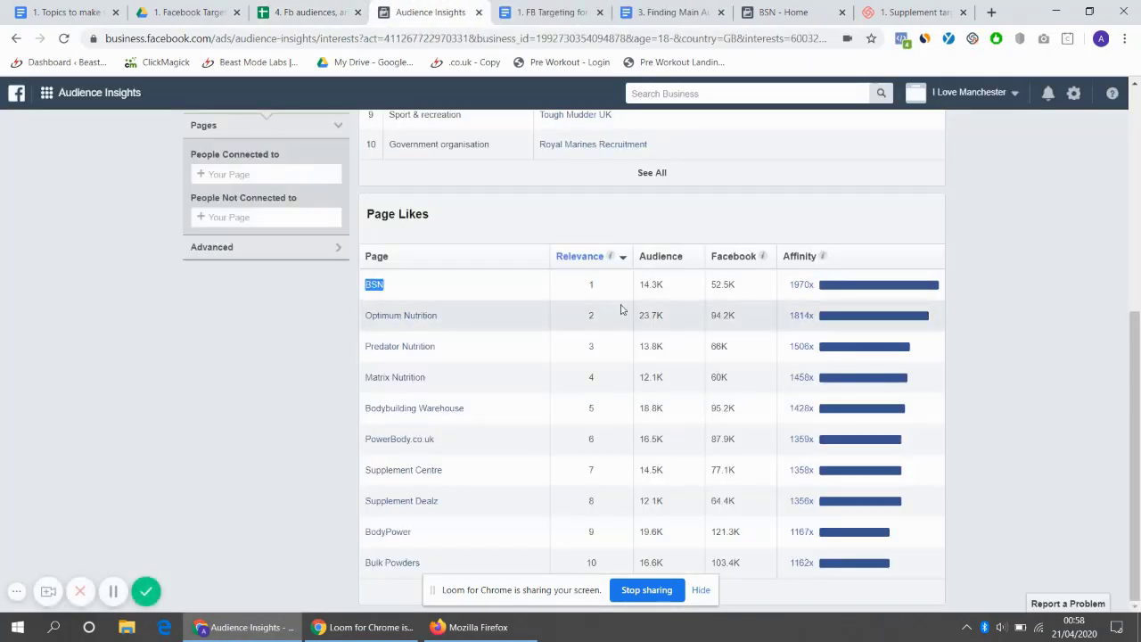
{"action": "left_click_drag", "start_coordinate": [666, 287], "coordinate": [645, 283]}
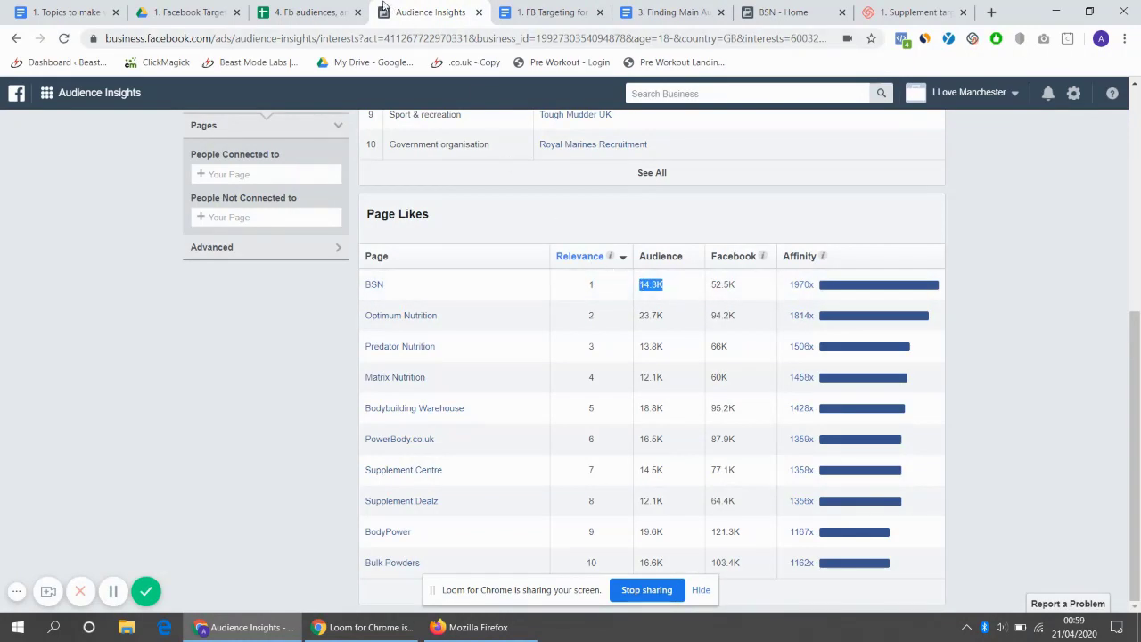
{"action": "left_click", "coordinate": [303, 12]}
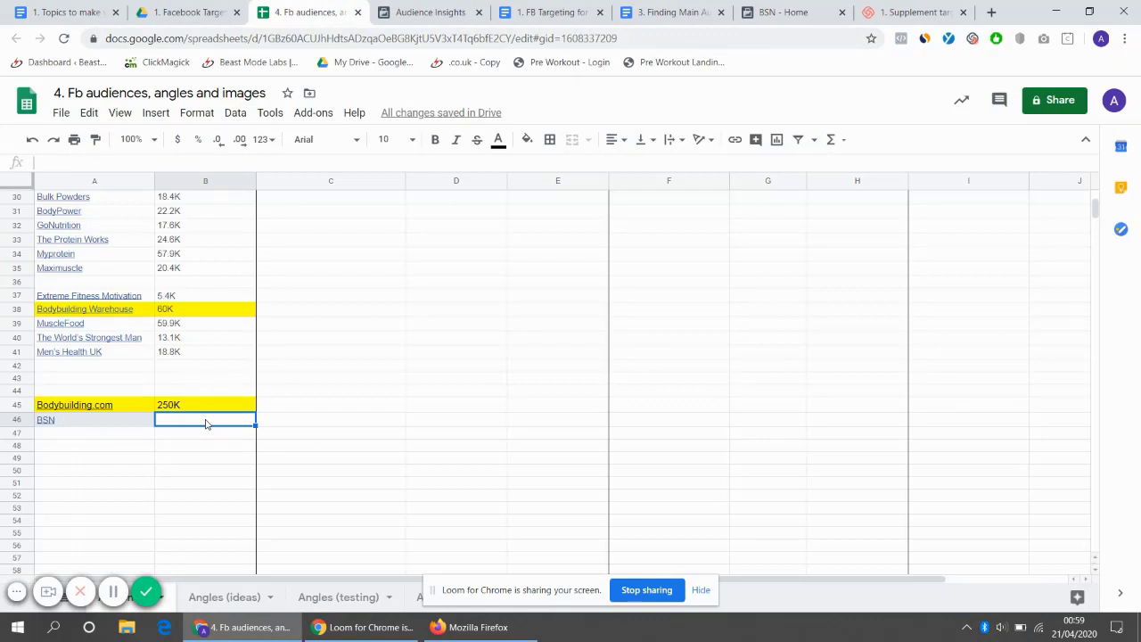
{"action": "type", "text": "14.3K"}
{"action": "key", "text": "Down"}
{"action": "key", "text": "Down"}
{"action": "key", "text": "Down"}
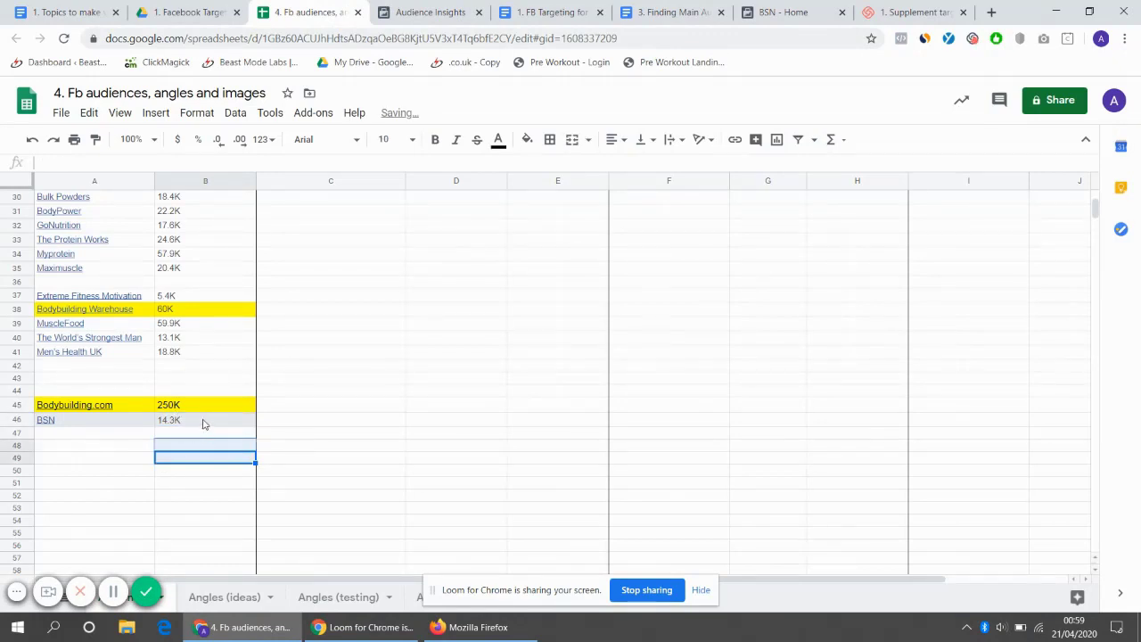
Step: Copy the Optimum Nutrition page name from Page Likes in Audience Insights into cell A47 of the spreadsheet
{"action": "left_click", "coordinate": [443, 7]}
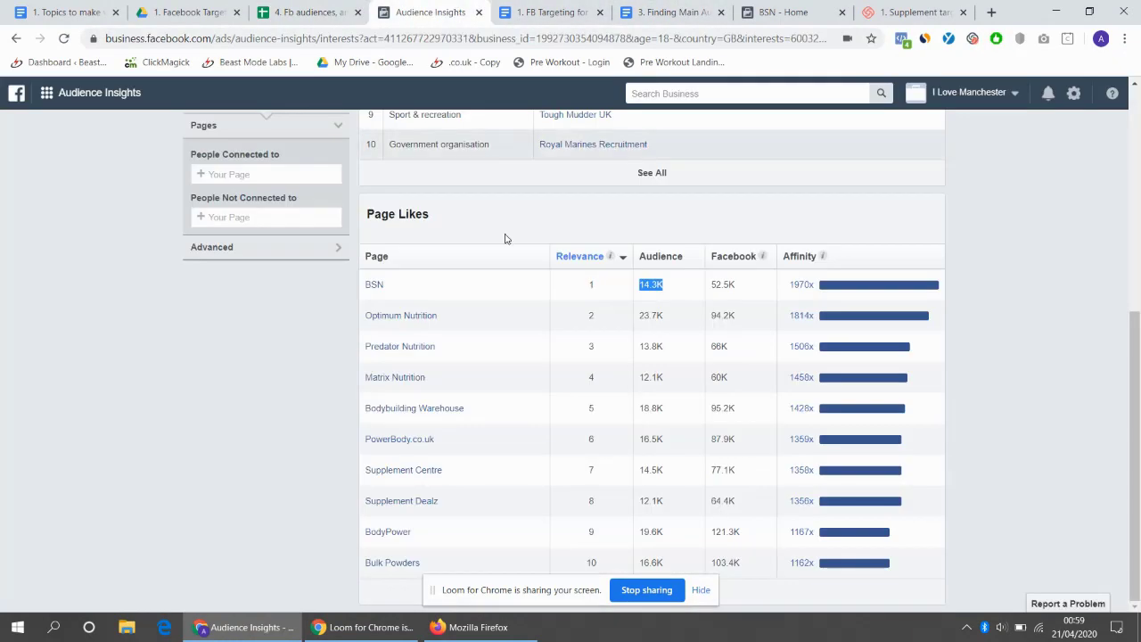
{"action": "triple_click", "coordinate": [369, 316]}
{"action": "key", "text": "ctrl+c"}
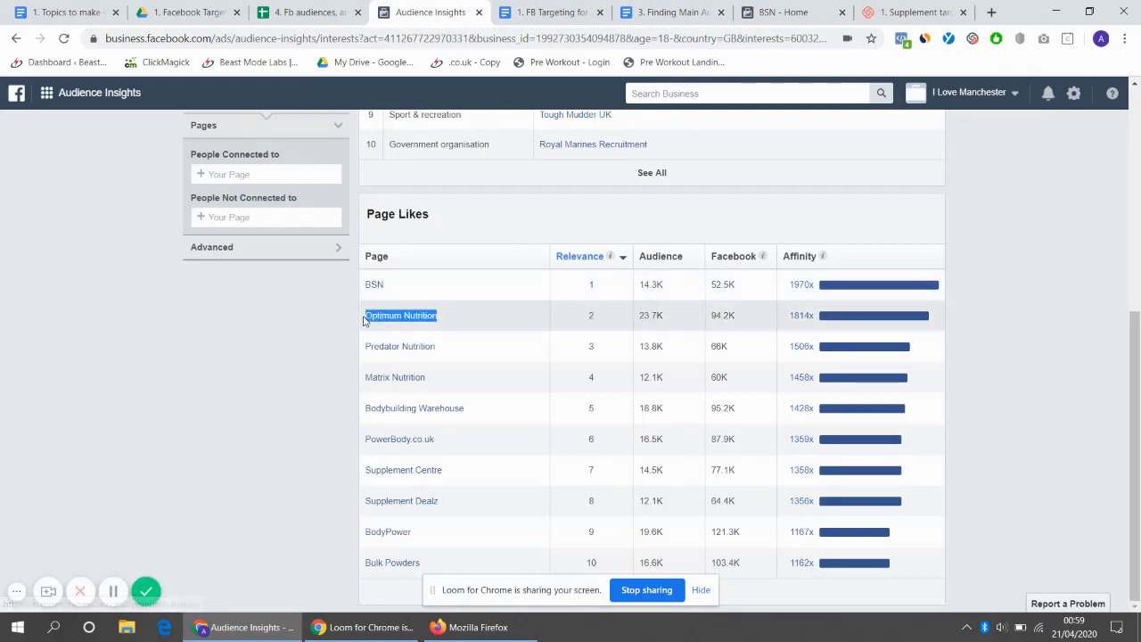
{"action": "left_click", "coordinate": [319, 12]}
{"action": "left_click", "coordinate": [102, 436]}
{"action": "key", "text": "ctrl+v"}
Step: Copy the Optimum Nutrition audience size, 23.7K, from Audience Insights into cell B47 of the spreadsheet
{"action": "left_click", "coordinate": [174, 437]}
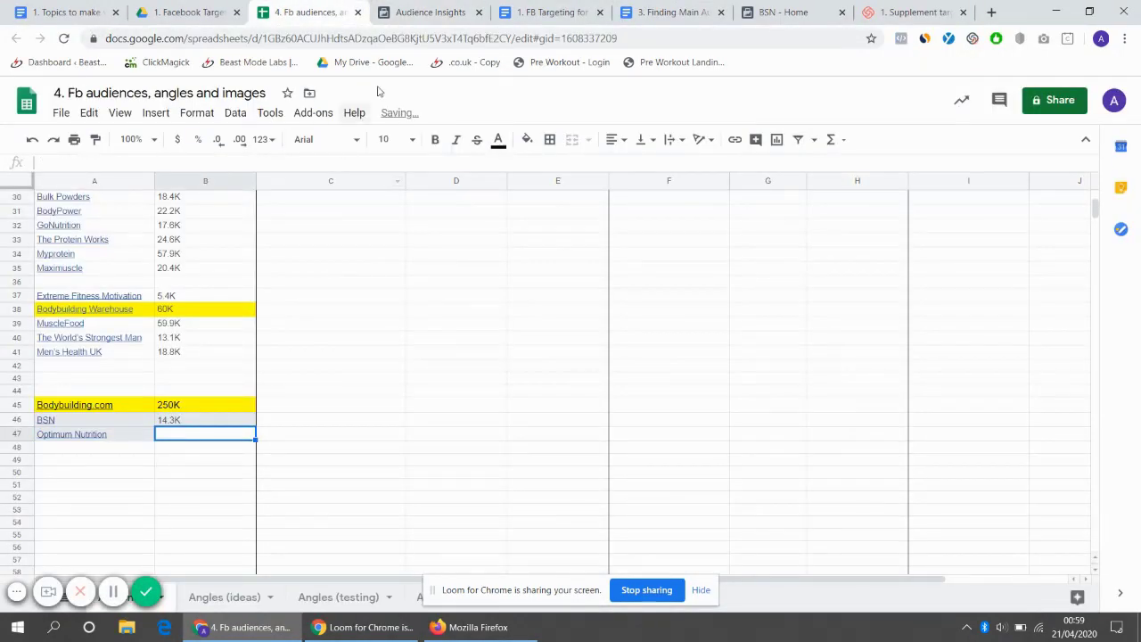
{"action": "left_click", "coordinate": [430, 12]}
{"action": "left_click_drag", "start_coordinate": [670, 320], "coordinate": [629, 325]}
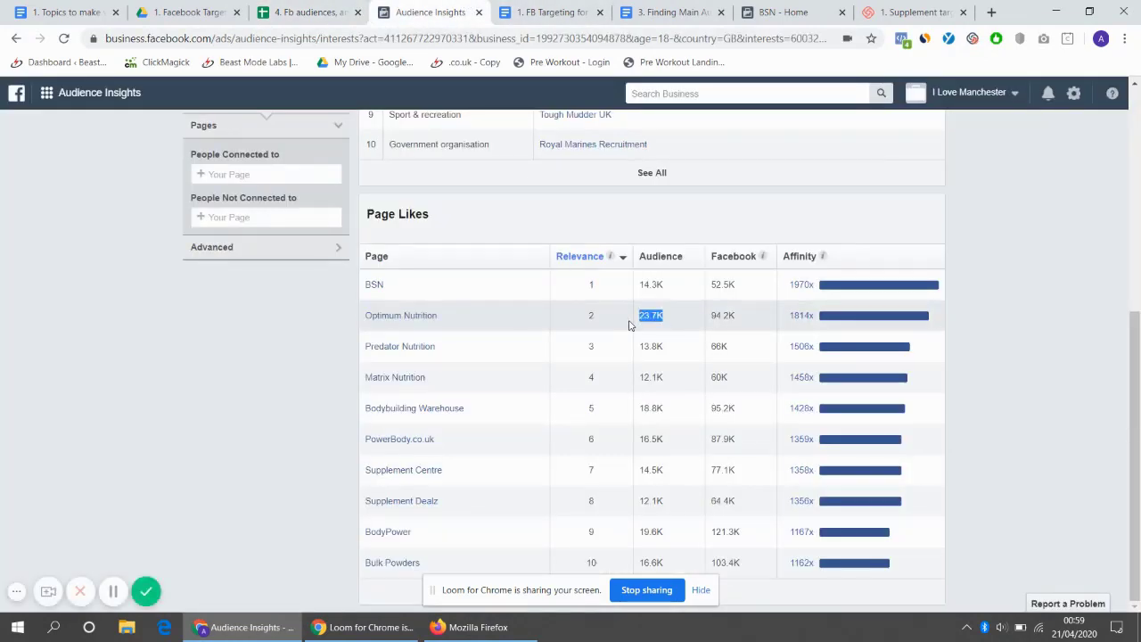
{"action": "key", "text": "ctrl+c"}
{"action": "left_click", "coordinate": [306, 11]}
{"action": "key", "text": "ctrl+v"}
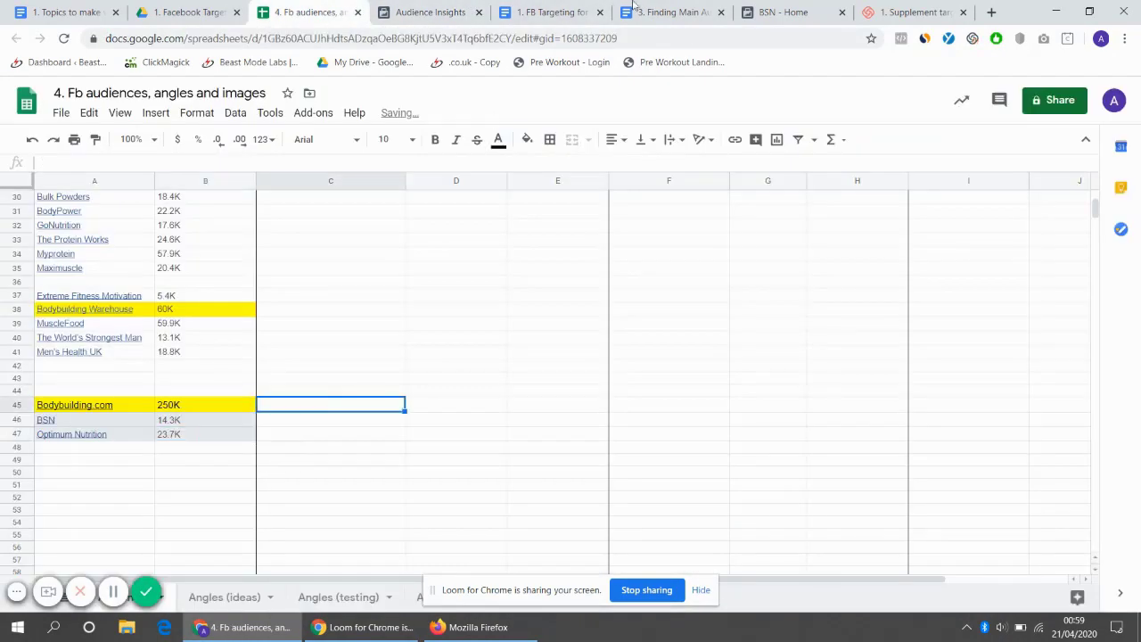
Step: Expand the Page Likes table for the Bodybuilding.com interest in Audience Insights and review the additional pages
{"action": "left_click", "coordinate": [443, 7]}
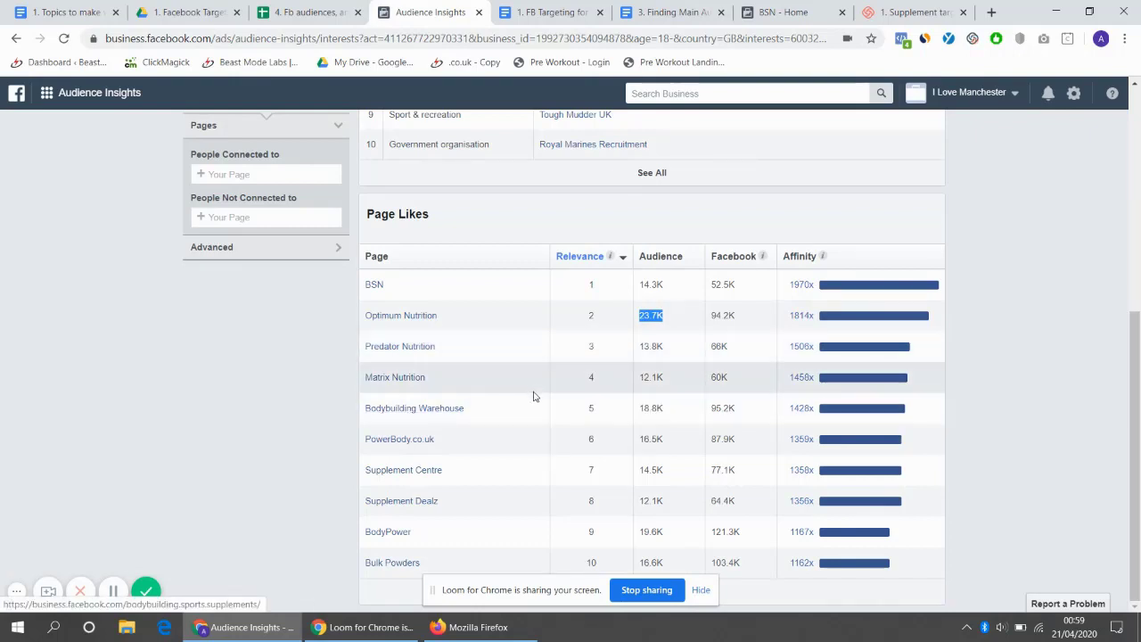
{"action": "left_click", "coordinate": [1061, 351]}
{"action": "left_click_drag", "start_coordinate": [497, 596], "coordinate": [112, 406]}
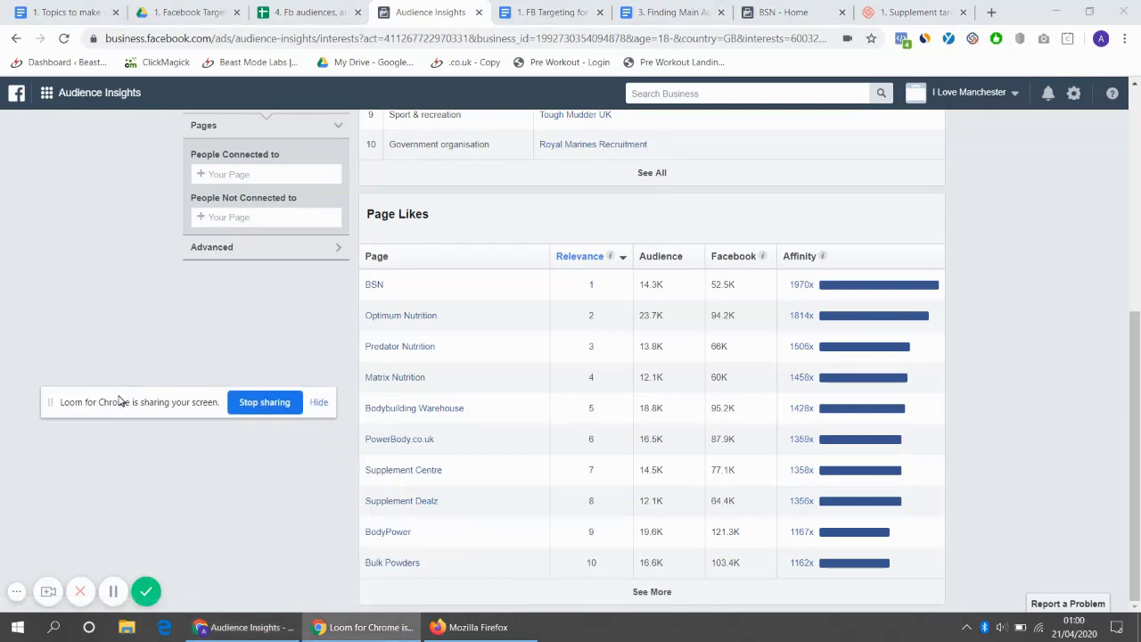
{"action": "left_click", "coordinate": [656, 593]}
{"action": "scroll", "coordinate": [644, 568], "scroll_direction": "down", "scroll_amount": 4}
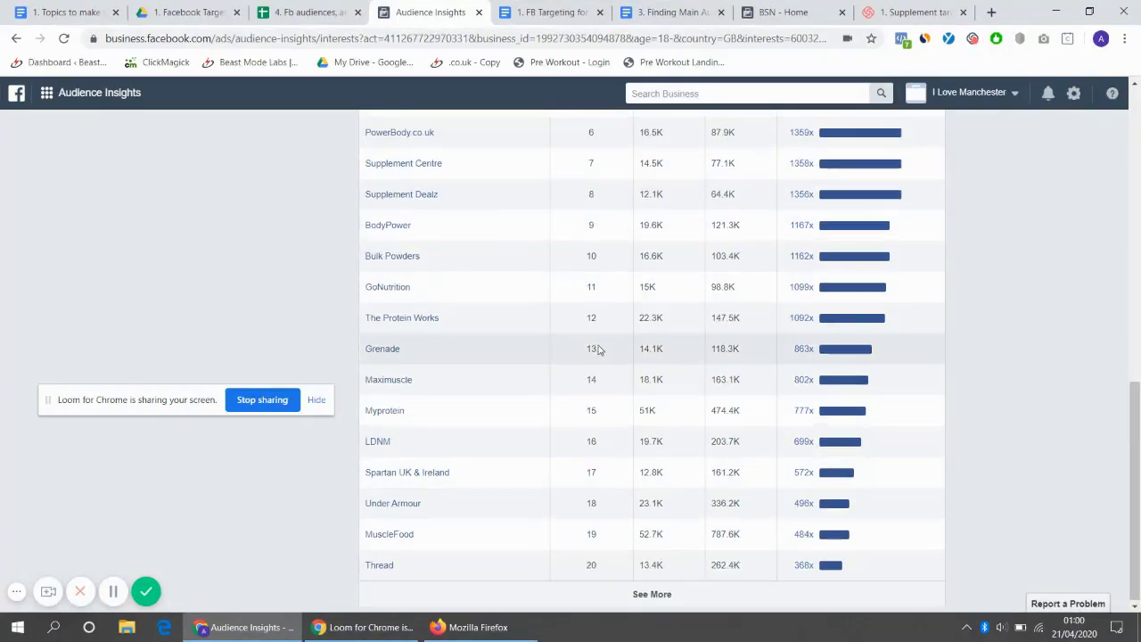
{"action": "scroll", "coordinate": [593, 420], "scroll_direction": "up", "scroll_amount": 4}
Step: Copy BSN from cell A46 of the spreadsheet and use it to replace the Bodybuilding.com interest in Audience Insights
{"action": "left_click", "coordinate": [308, 11]}
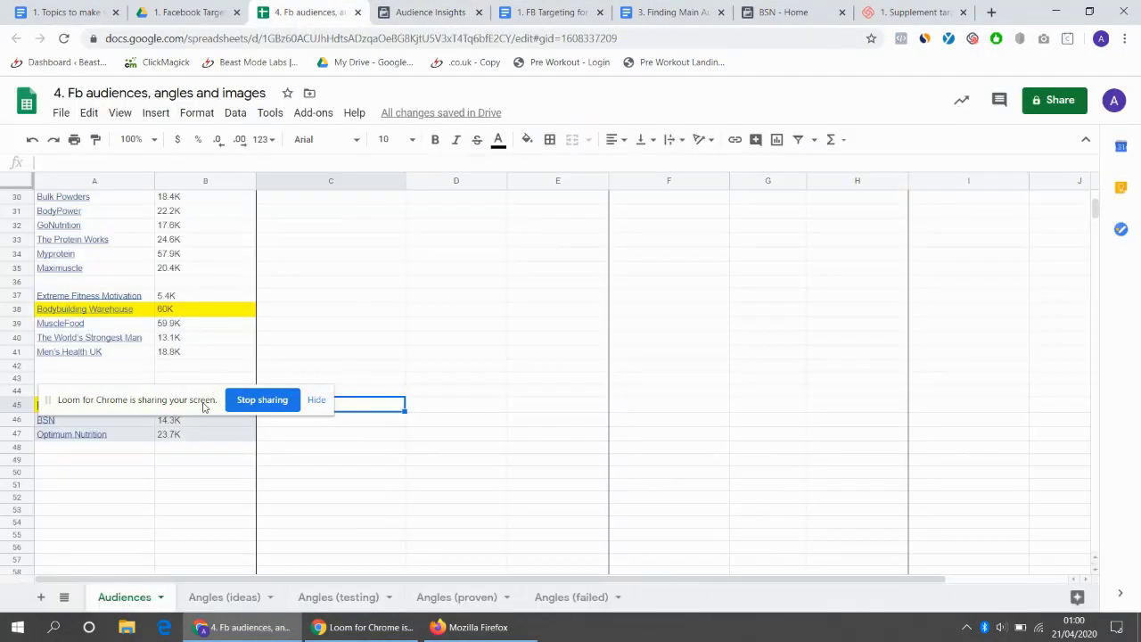
{"action": "left_click", "coordinate": [191, 511]}
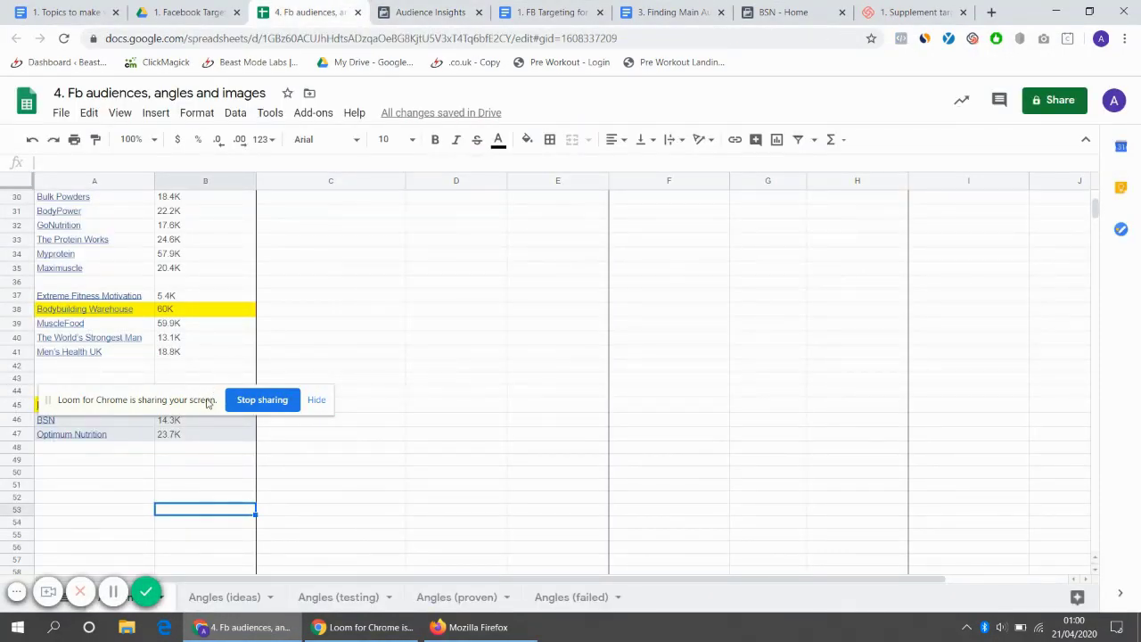
{"action": "left_click_drag", "start_coordinate": [208, 403], "coordinate": [224, 317]}
{"action": "left_click", "coordinate": [59, 425]}
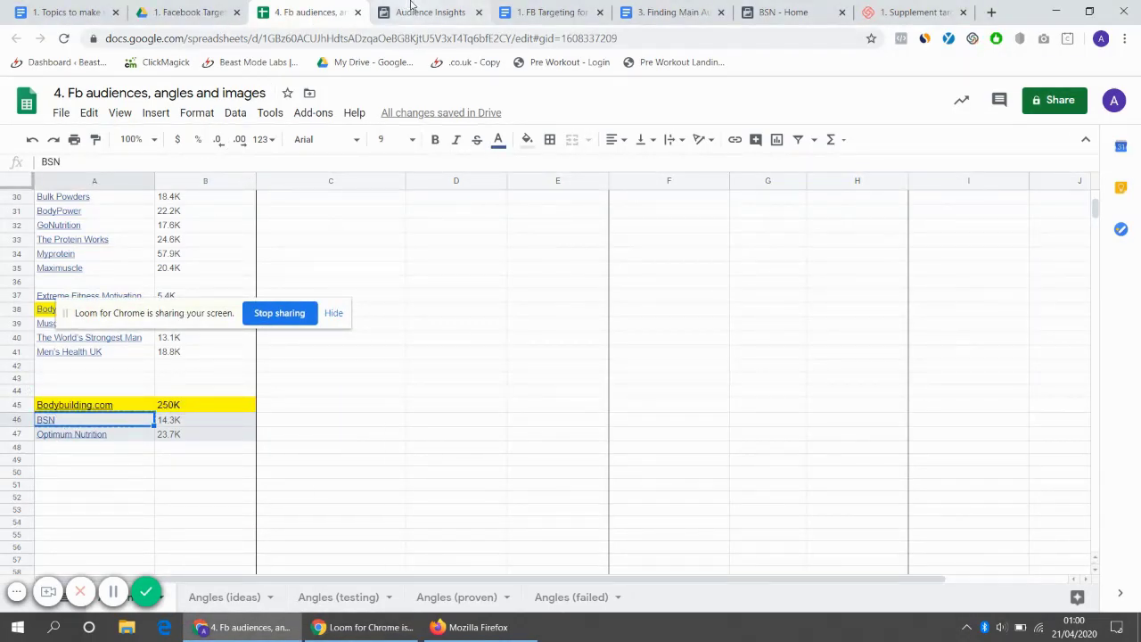
{"action": "left_click", "coordinate": [437, 11]}
{"action": "scroll", "coordinate": [299, 442], "scroll_direction": "up", "scroll_amount": 3}
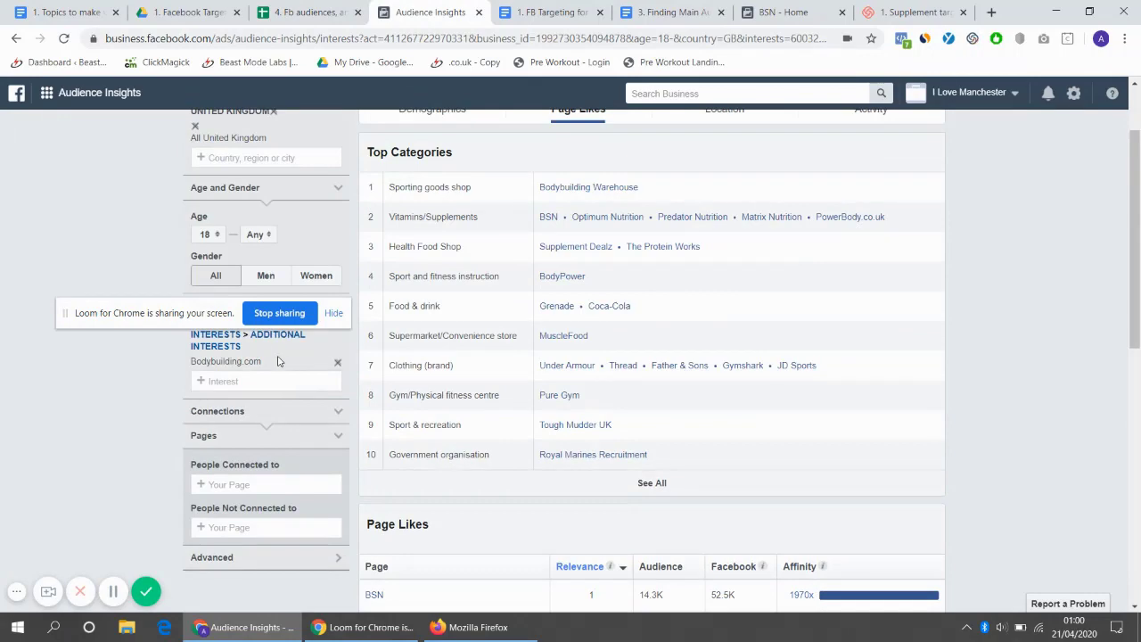
{"action": "scroll", "coordinate": [247, 403], "scroll_direction": "up", "scroll_amount": 1}
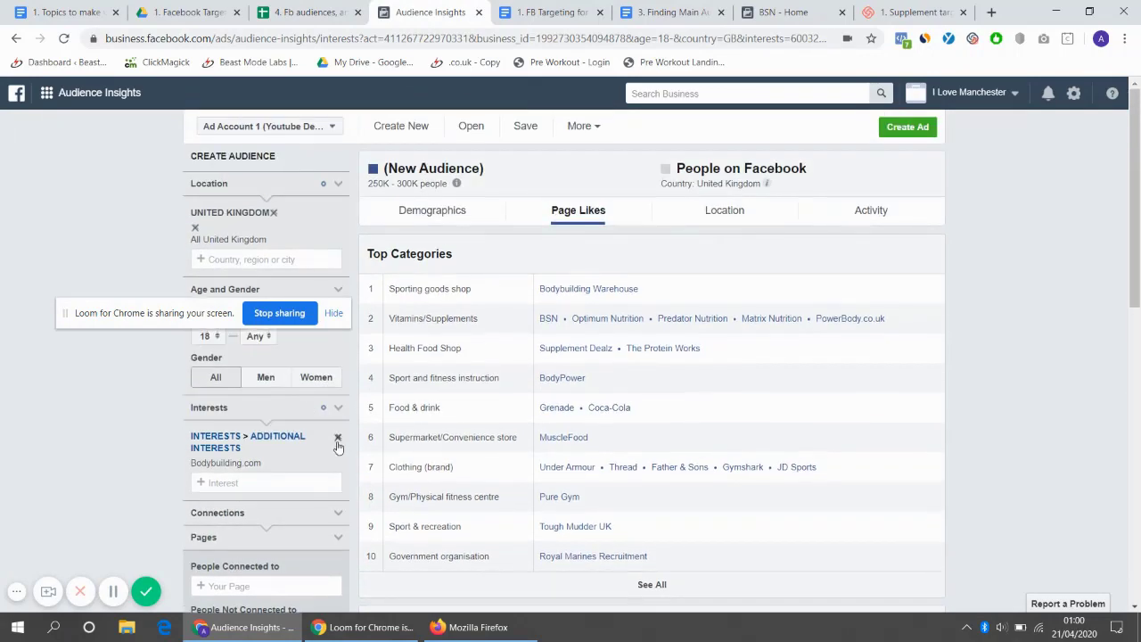
{"action": "left_click", "coordinate": [338, 439]}
{"action": "left_click", "coordinate": [246, 442]}
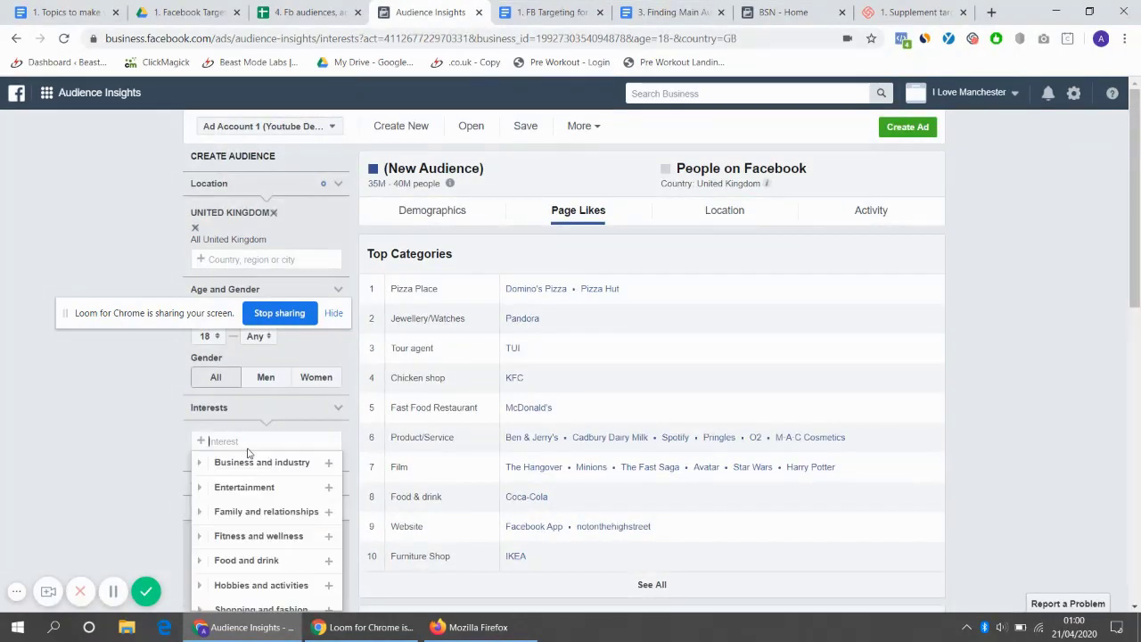
{"action": "type", "text": "BSN"}
{"action": "left_click", "coordinate": [250, 462]}
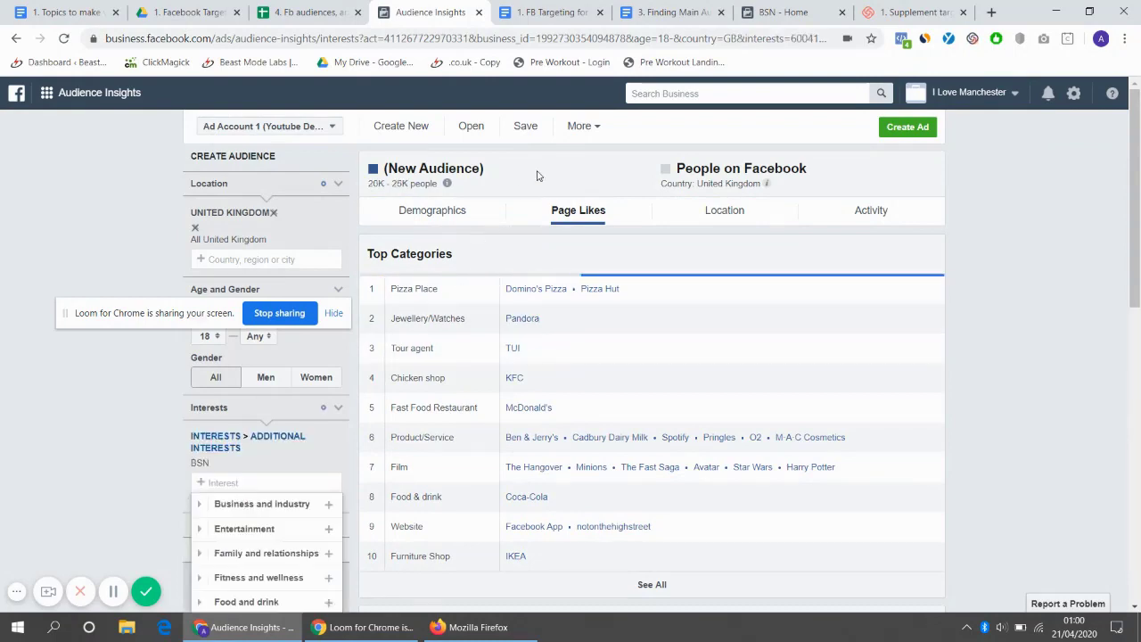
Step: Copy the Extreme Labs page name from the BSN interest's Page Likes into cell A50 of the spreadsheet
{"action": "scroll", "coordinate": [715, 389], "scroll_direction": "down", "scroll_amount": 4}
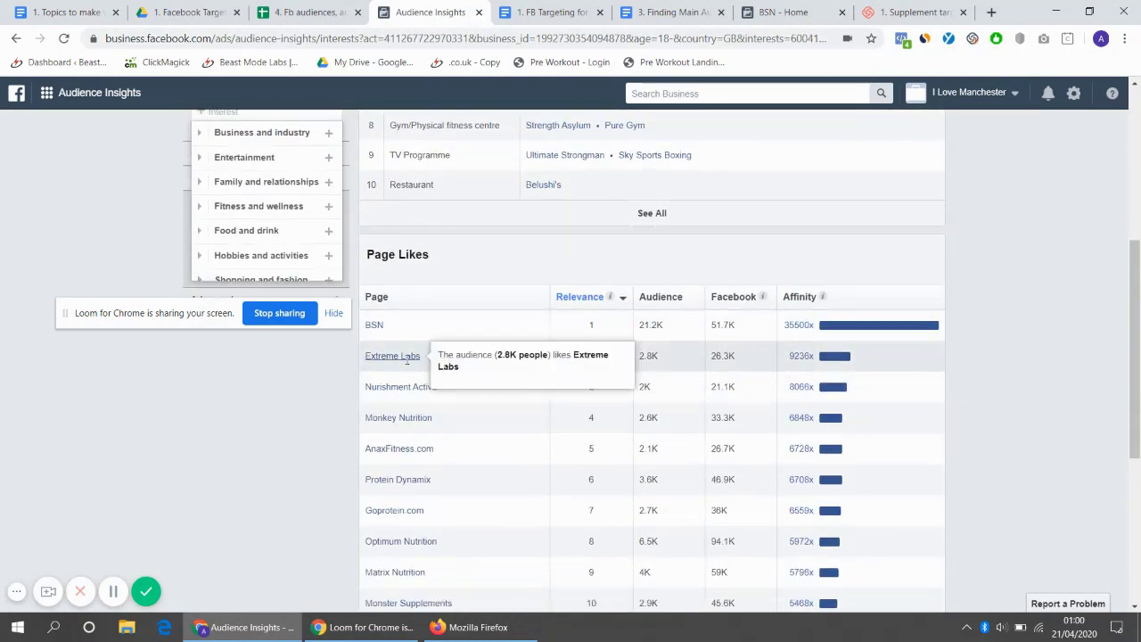
{"action": "left_click_drag", "start_coordinate": [422, 357], "coordinate": [365, 364]}
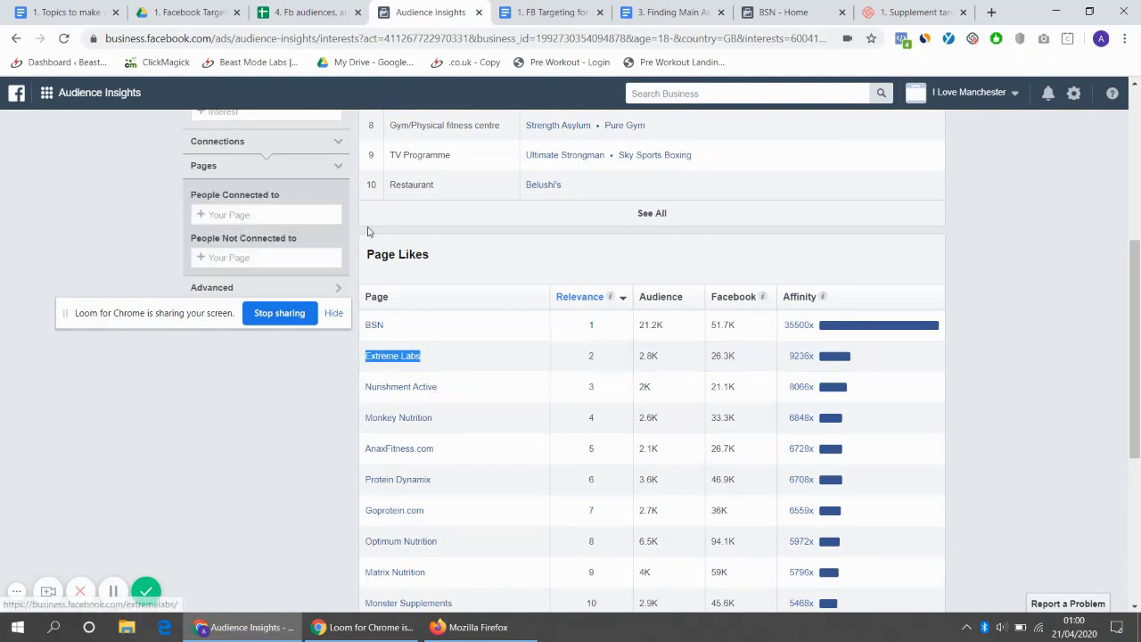
{"action": "scroll", "coordinate": [207, 281], "scroll_direction": "up", "scroll_amount": 1}
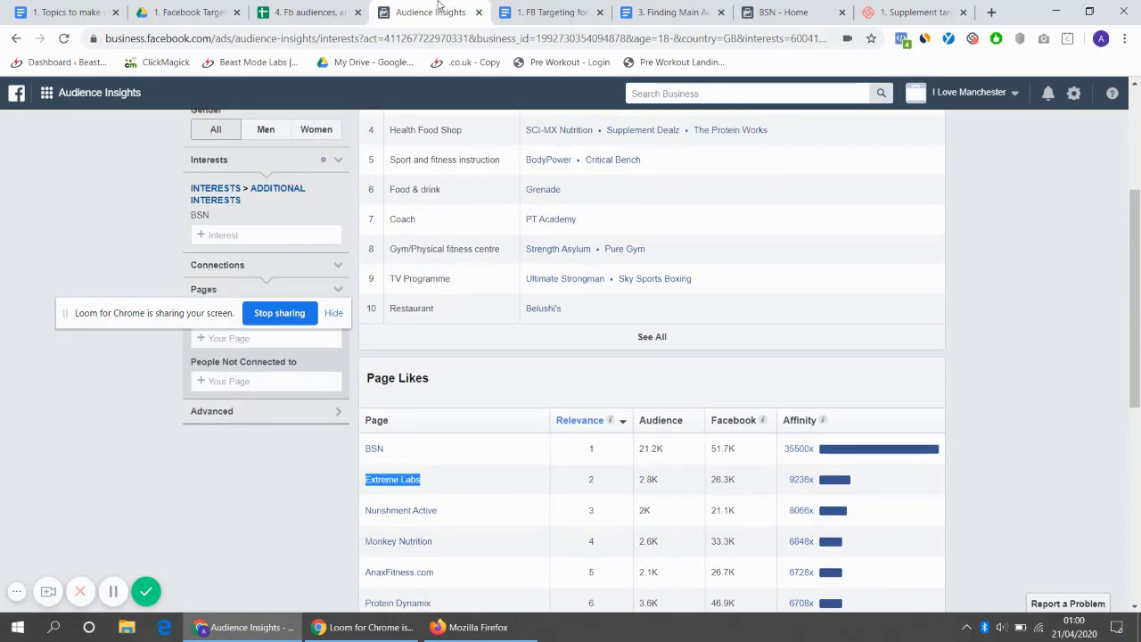
{"action": "left_click", "coordinate": [545, 12]}
{"action": "left_click", "coordinate": [308, 12]}
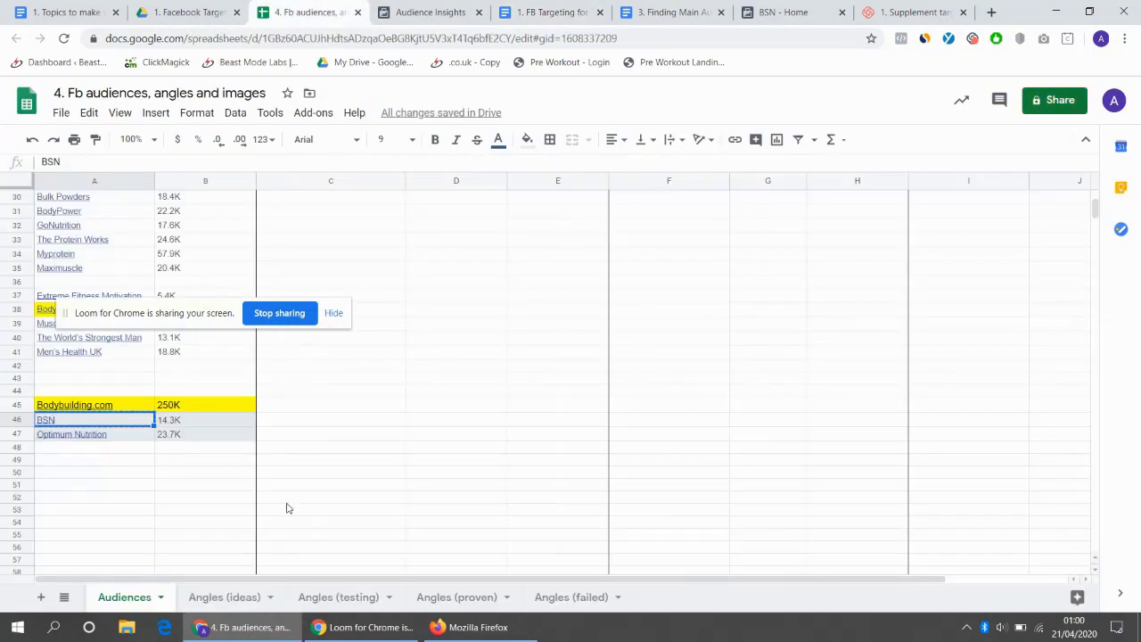
{"action": "left_click", "coordinate": [130, 484]}
{"action": "key", "text": "ctrl+v"}
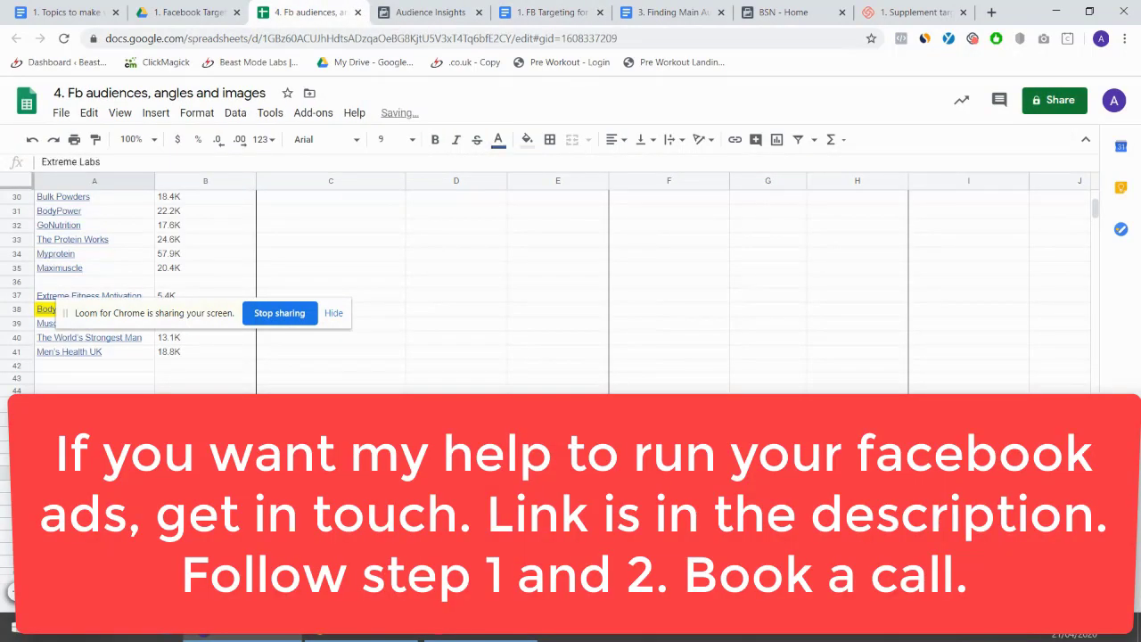
Step: Examine the Extreme Labs audience size and the remaining Page Likes pages for the BSN interest in Audience Insights
{"action": "left_click", "coordinate": [526, 11]}
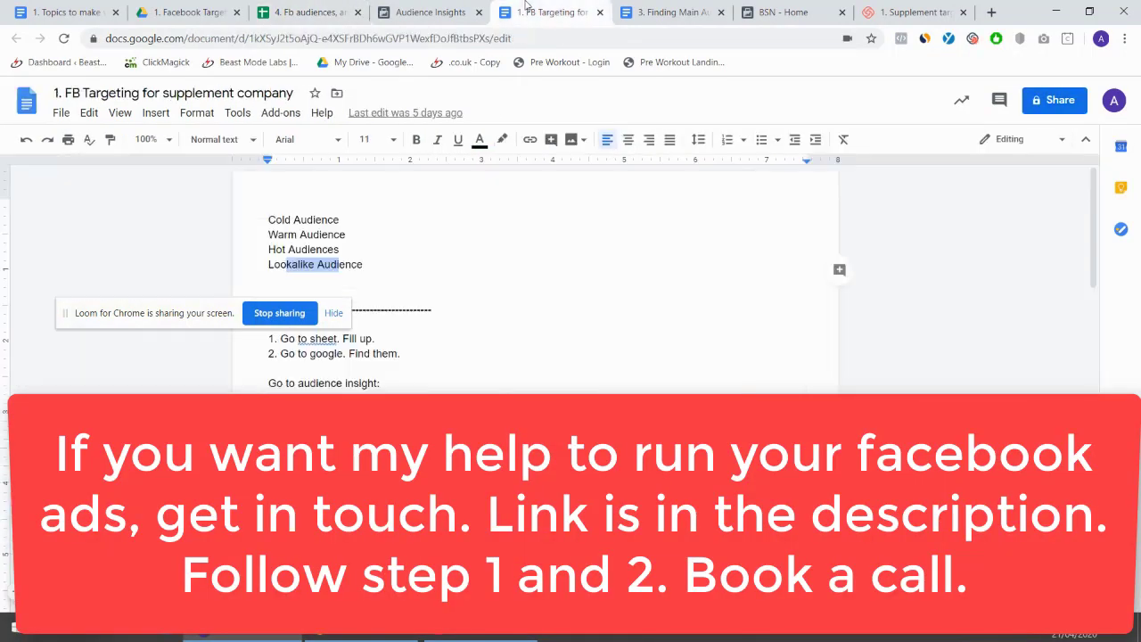
{"action": "left_click", "coordinate": [419, 11]}
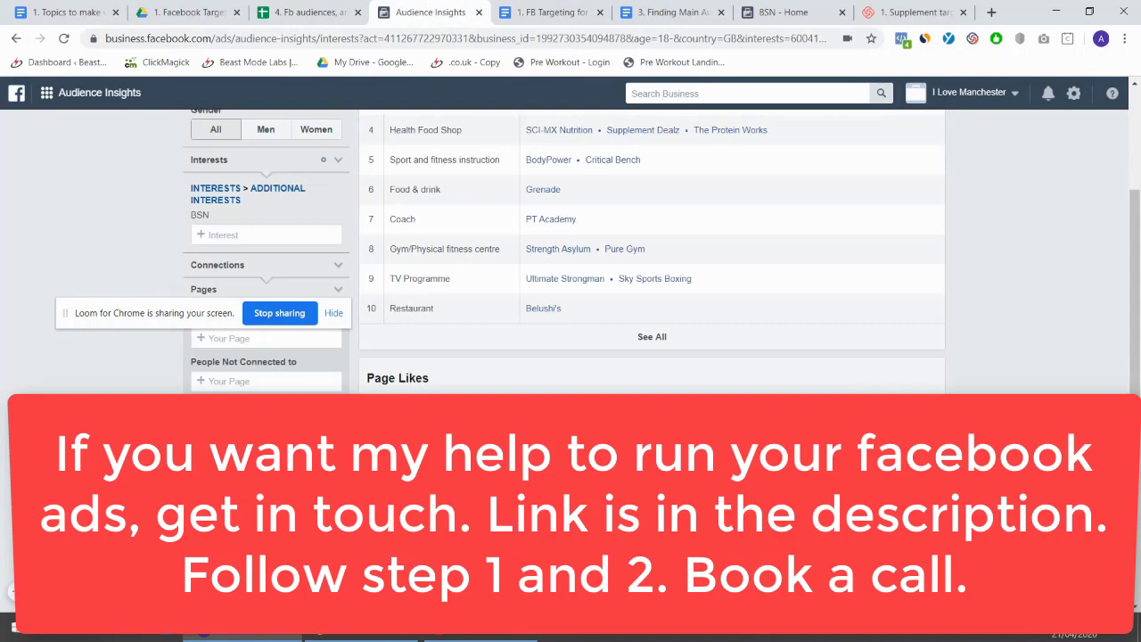
{"action": "scroll", "coordinate": [649, 356], "scroll_direction": "down", "scroll_amount": 2}
{"action": "double_click", "coordinate": [649, 356]}
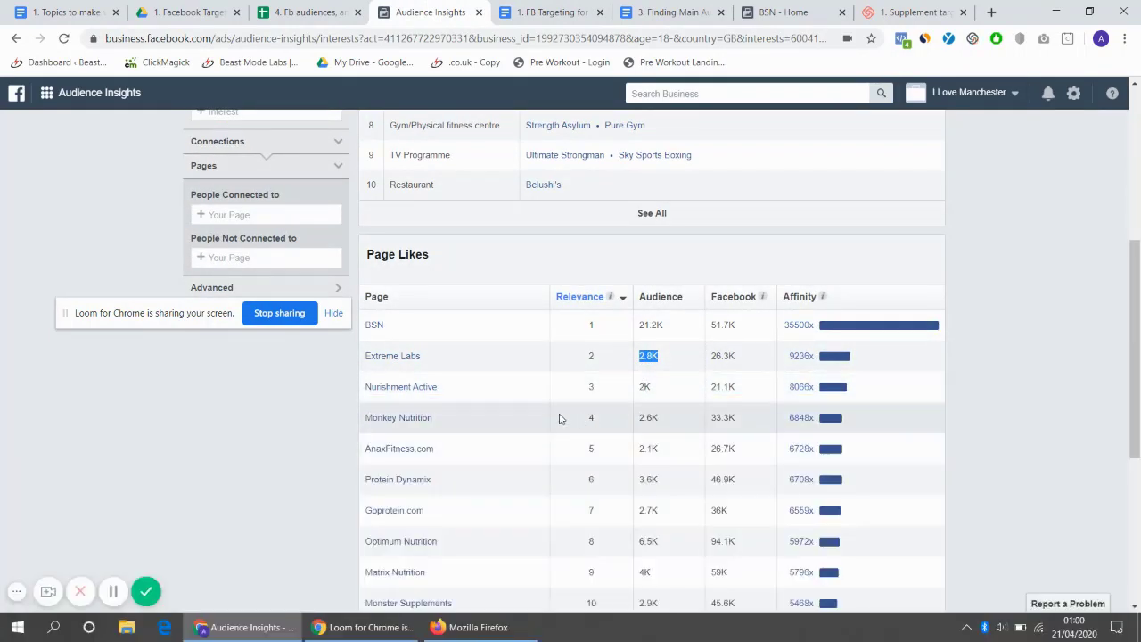
{"action": "scroll", "coordinate": [660, 392], "scroll_direction": "down", "scroll_amount": 2}
{"action": "scroll", "coordinate": [661, 393], "scroll_direction": "down", "scroll_amount": 3}
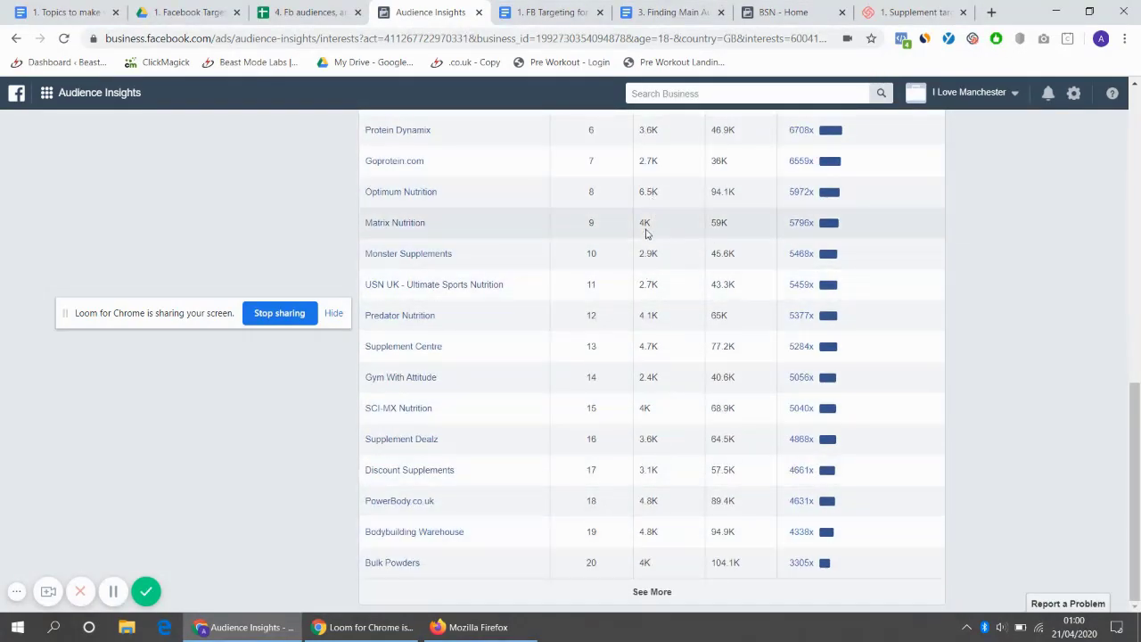
{"action": "scroll", "coordinate": [688, 502], "scroll_direction": "up", "scroll_amount": 5}
{"action": "scroll", "coordinate": [353, 416], "scroll_direction": "up", "scroll_amount": 3}
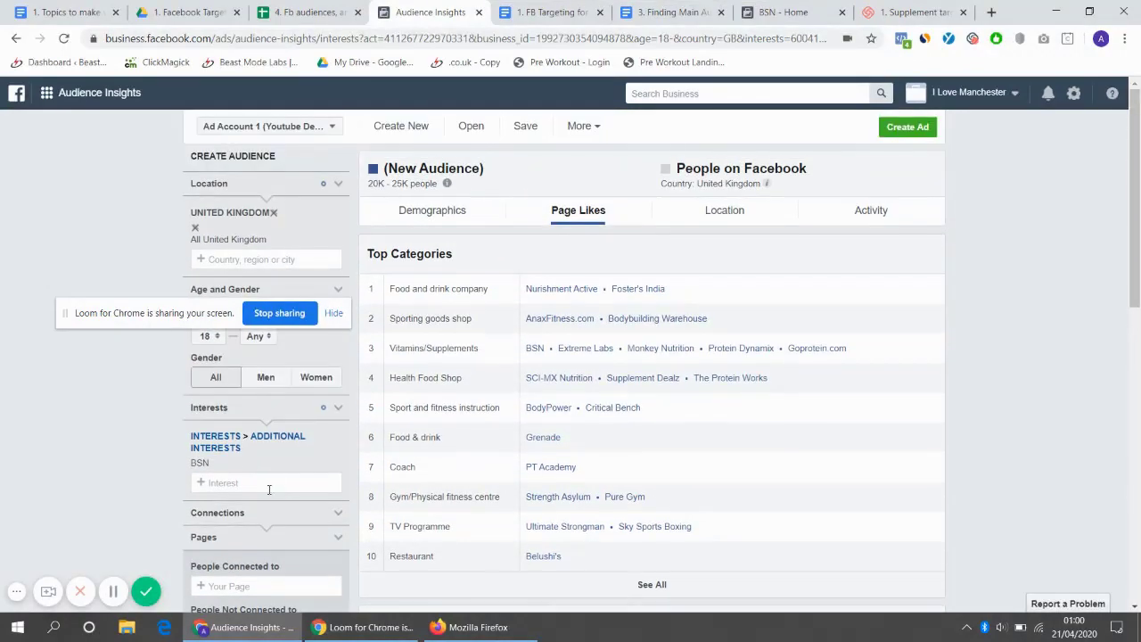
Step: Replace the BSN interest in Audience Insights with Optimum Nutrition, taken from cell A47 of the spreadsheet
{"action": "scroll", "coordinate": [260, 457], "scroll_direction": "down", "scroll_amount": 2}
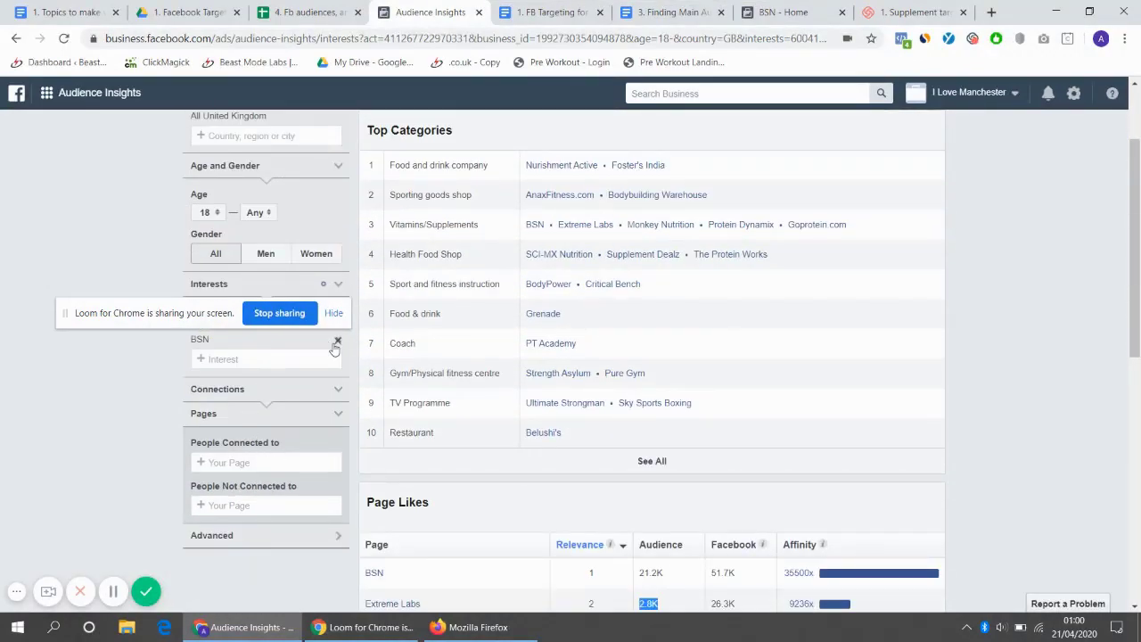
{"action": "left_click", "coordinate": [337, 343]}
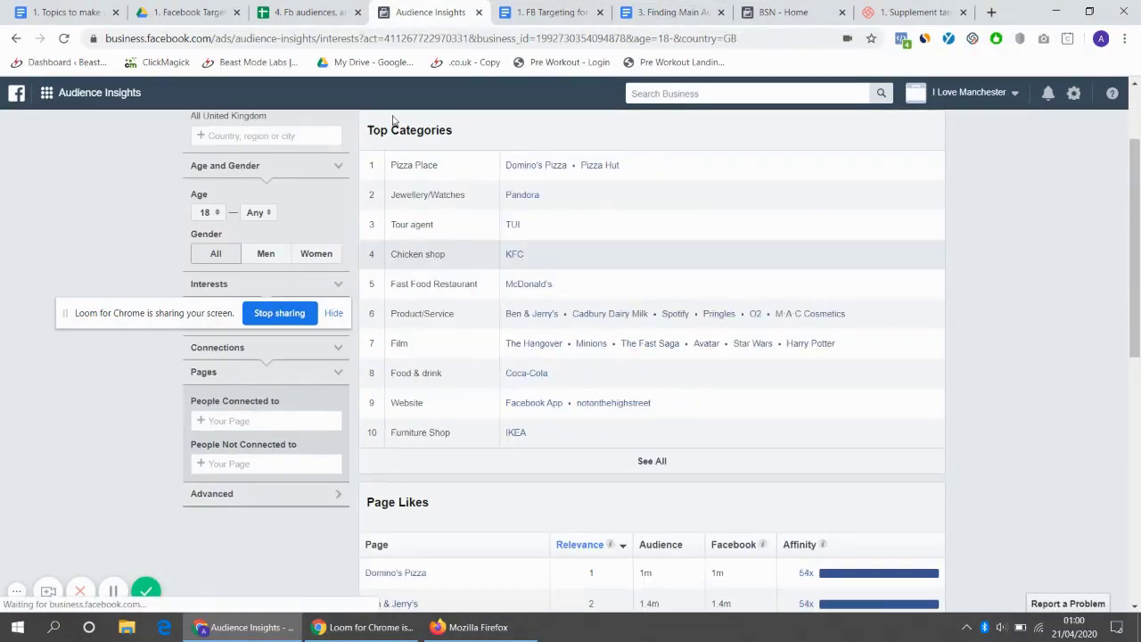
{"action": "left_click", "coordinate": [344, 7]}
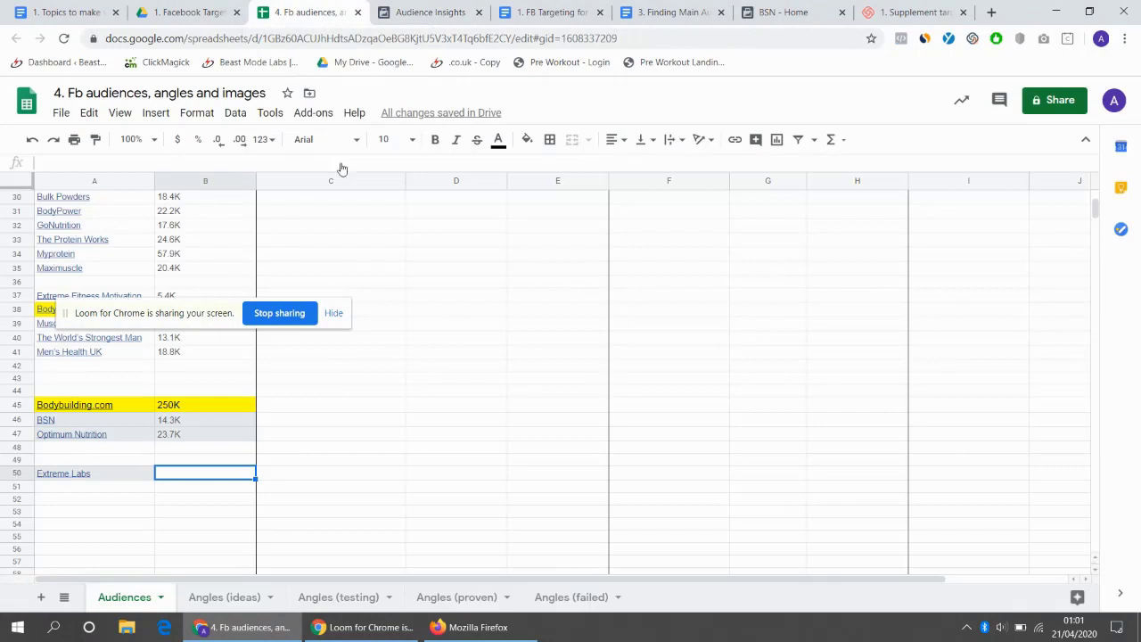
{"action": "left_click", "coordinate": [82, 437]}
{"action": "left_click", "coordinate": [421, 13]}
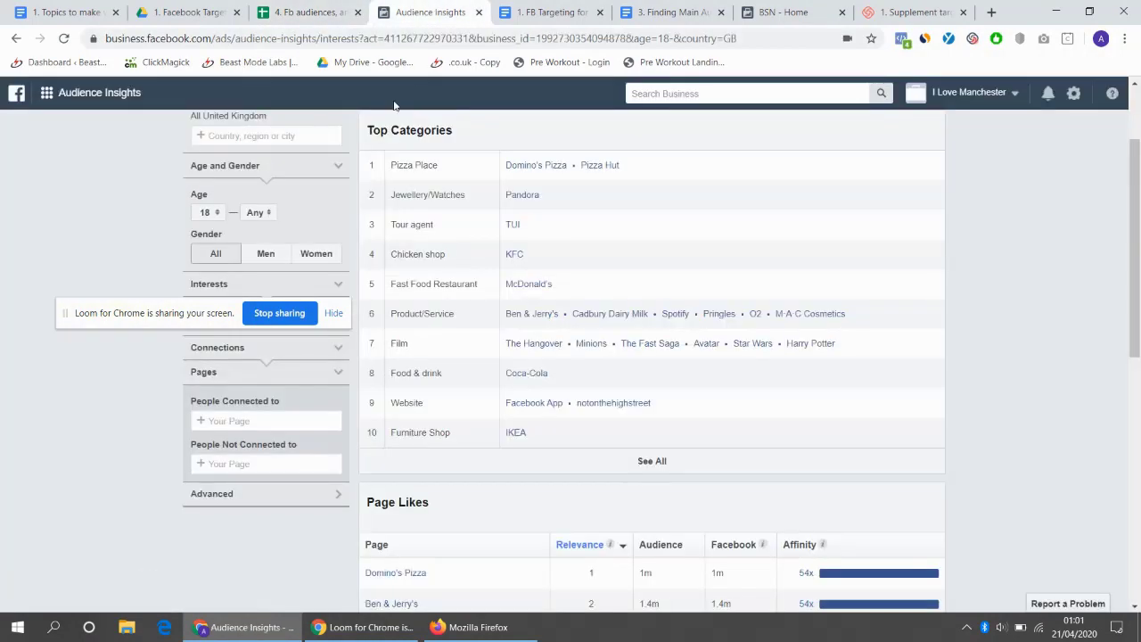
{"action": "left_click_drag", "start_coordinate": [201, 314], "coordinate": [931, 147]}
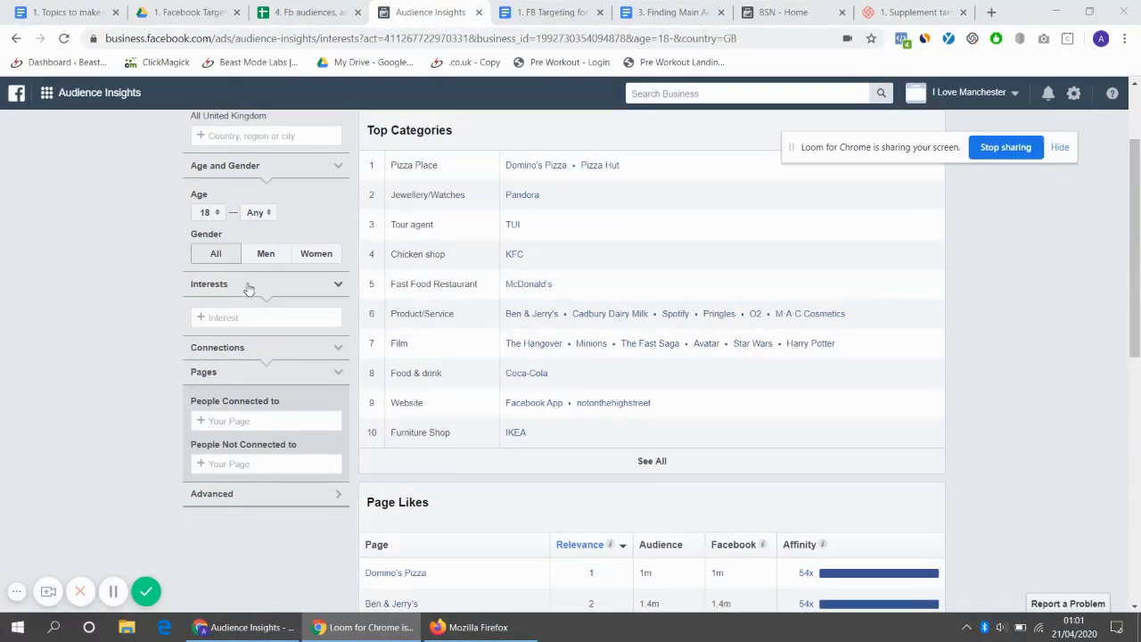
{"action": "left_click", "coordinate": [260, 317]}
{"action": "type", "text": "optimum nutritio"}
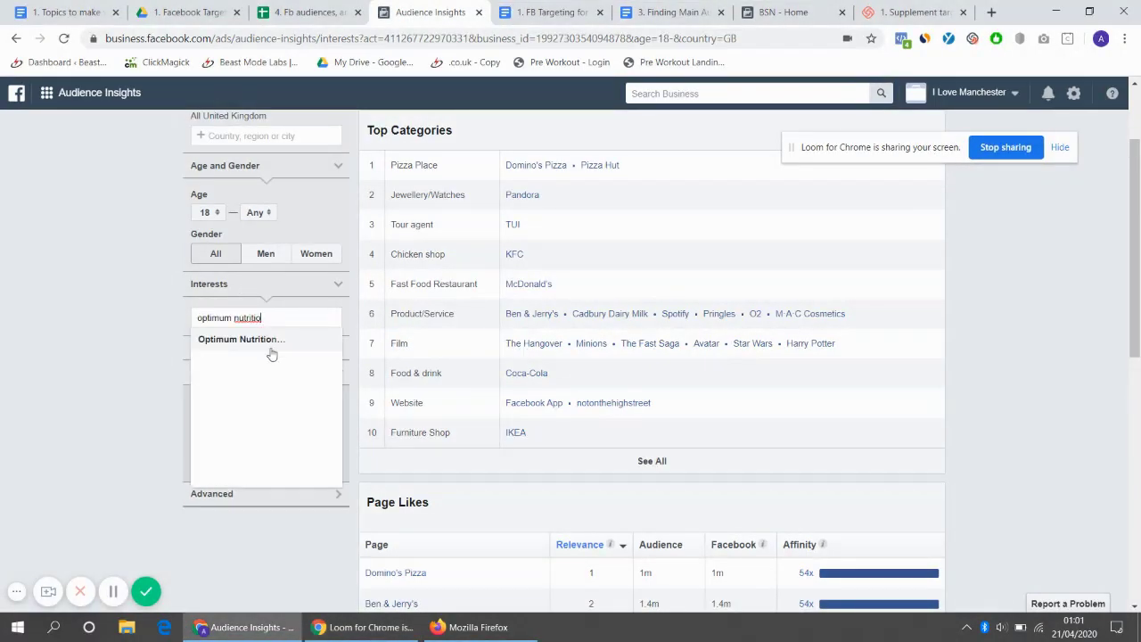
{"action": "left_click", "coordinate": [272, 351]}
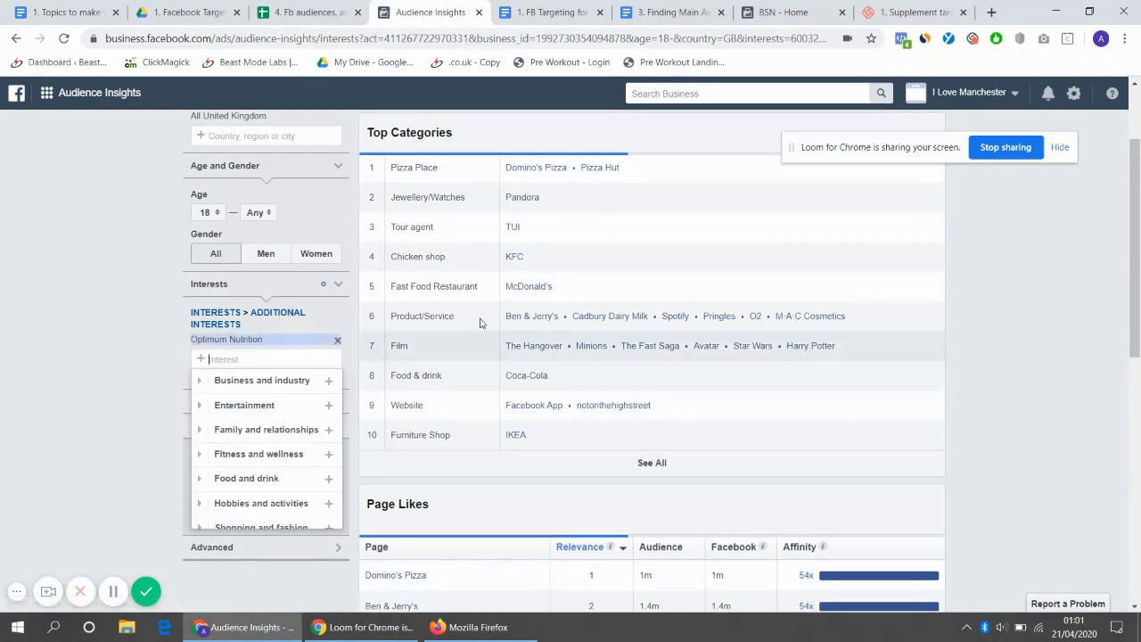
Step: Copy the Protein Dynamix page name from the Optimum Nutrition interest's Page Likes into cell A48 of the spreadsheet
{"action": "scroll", "coordinate": [374, 365], "scroll_direction": "down", "scroll_amount": 3}
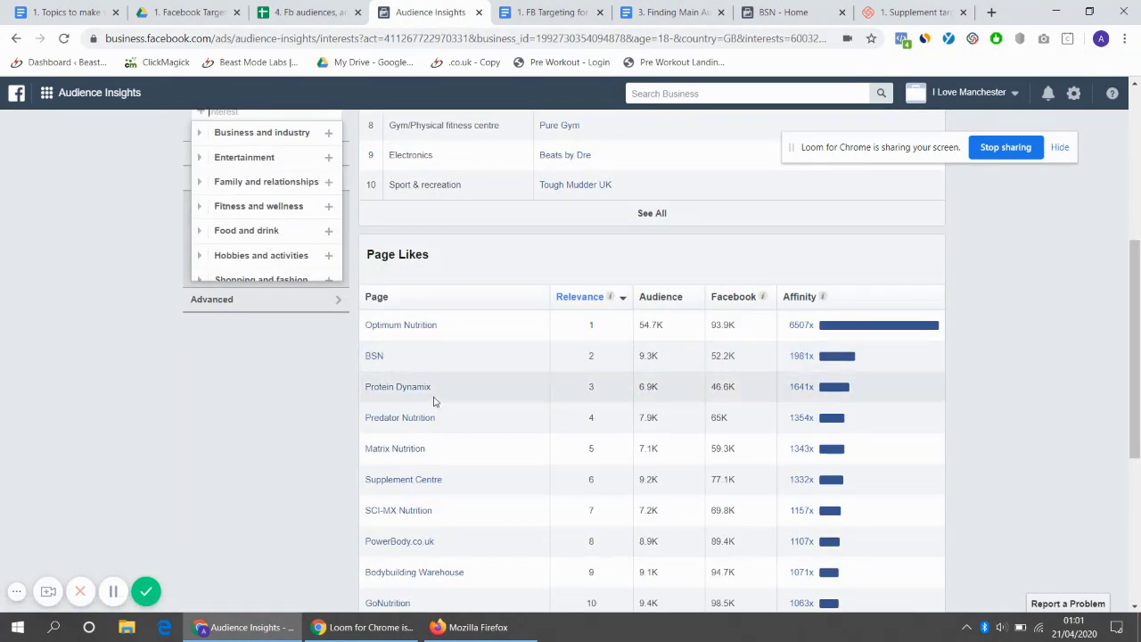
{"action": "left_click_drag", "start_coordinate": [435, 389], "coordinate": [369, 395]}
{"action": "key", "text": "ctrl+c"}
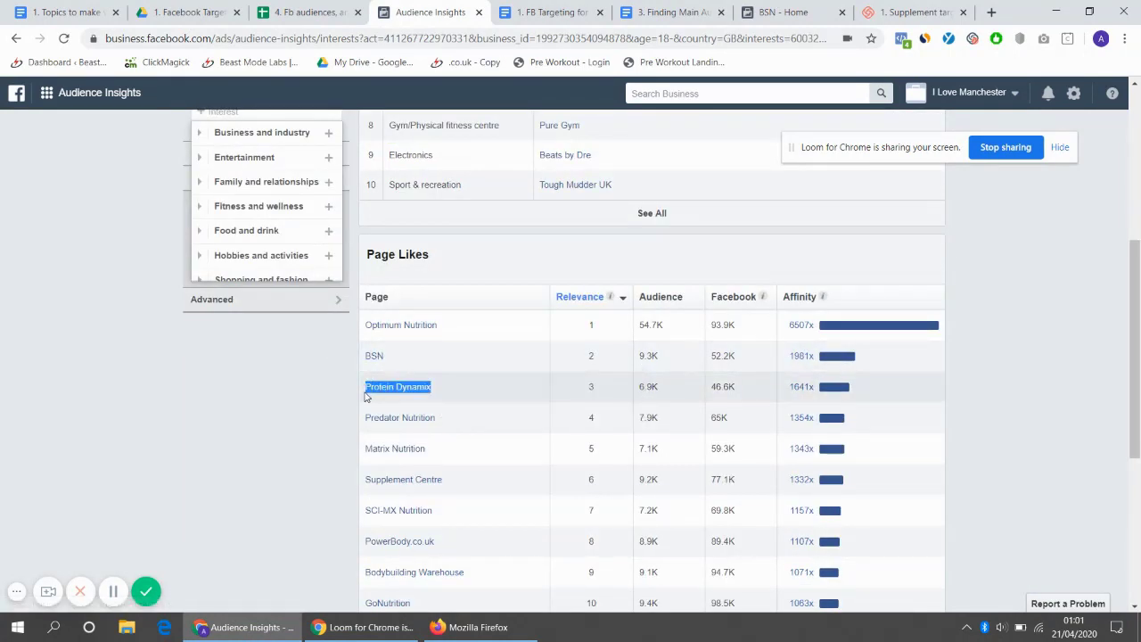
{"action": "left_click", "coordinate": [306, 11]}
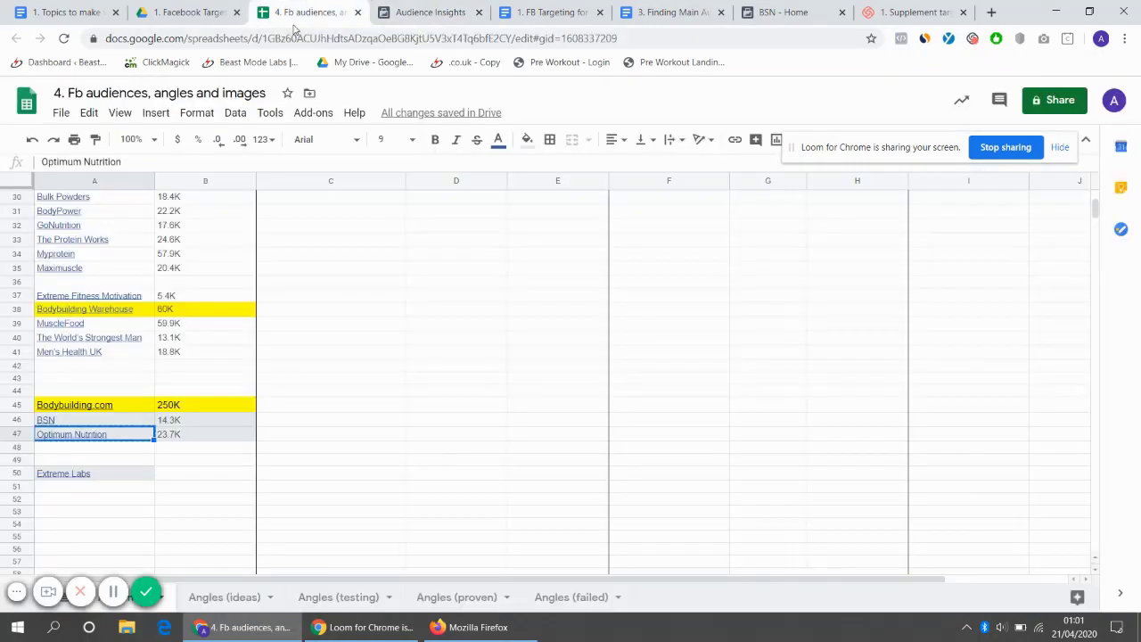
{"action": "left_click", "coordinate": [89, 447]}
{"action": "key", "text": "ctrl+v"}
{"action": "key", "text": "ctrl+Tab"}
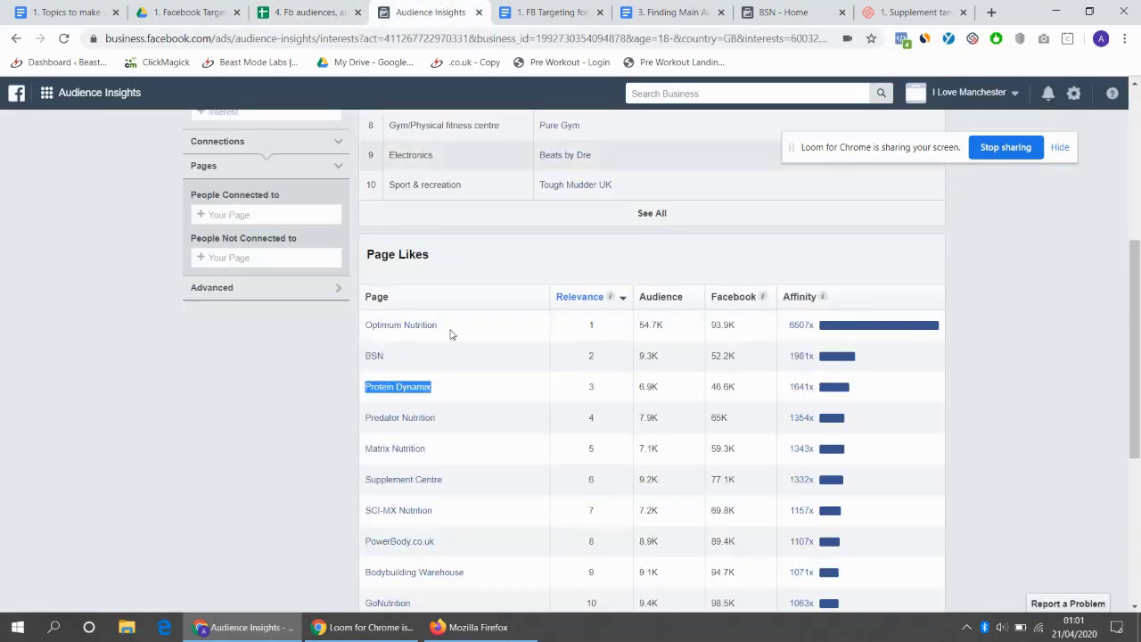
Step: Examine the Protein Dynamix audience size and the remaining Page Likes pages for the Optimum Nutrition interest in Audience Insights
{"action": "left_click_drag", "start_coordinate": [667, 387], "coordinate": [638, 388]}
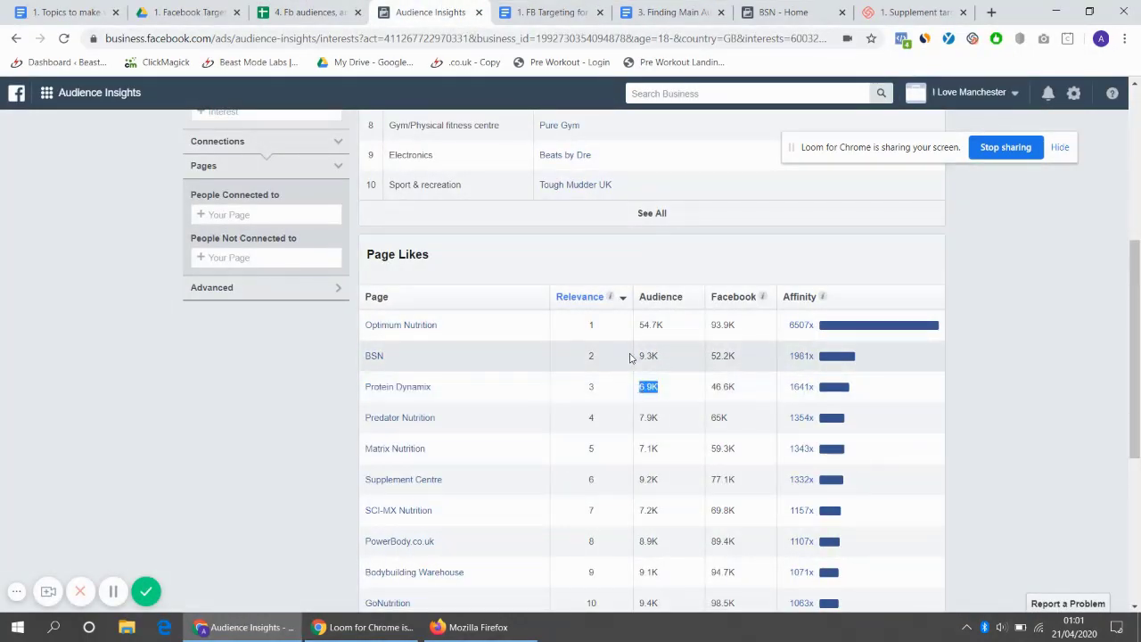
{"action": "scroll", "coordinate": [763, 380], "scroll_direction": "down", "scroll_amount": 2}
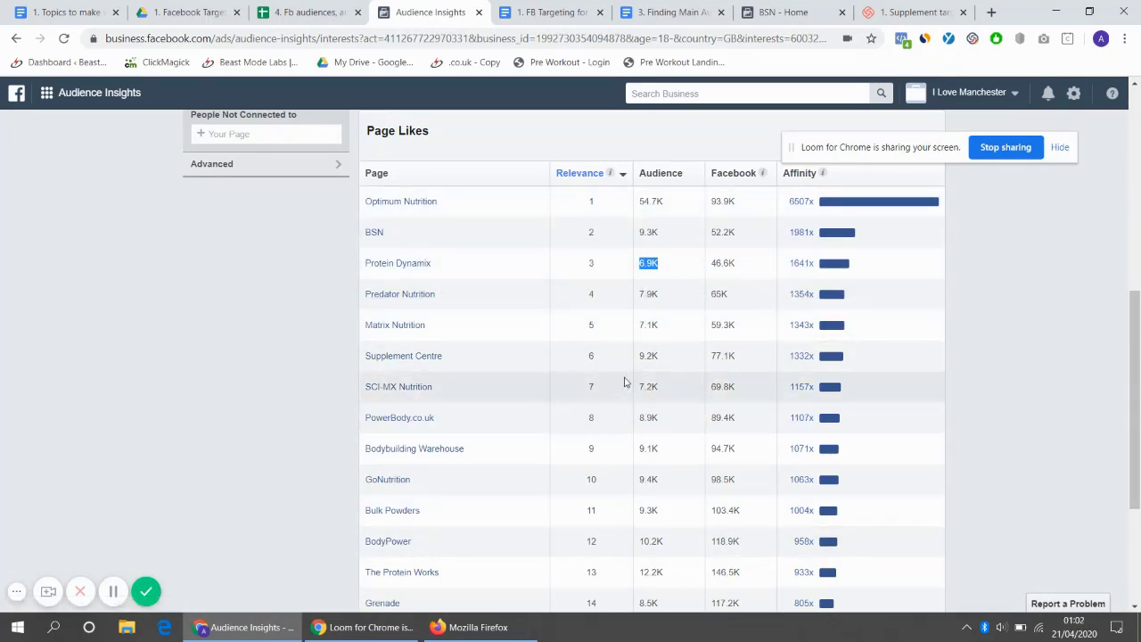
{"action": "scroll", "coordinate": [644, 270], "scroll_direction": "down", "scroll_amount": 2}
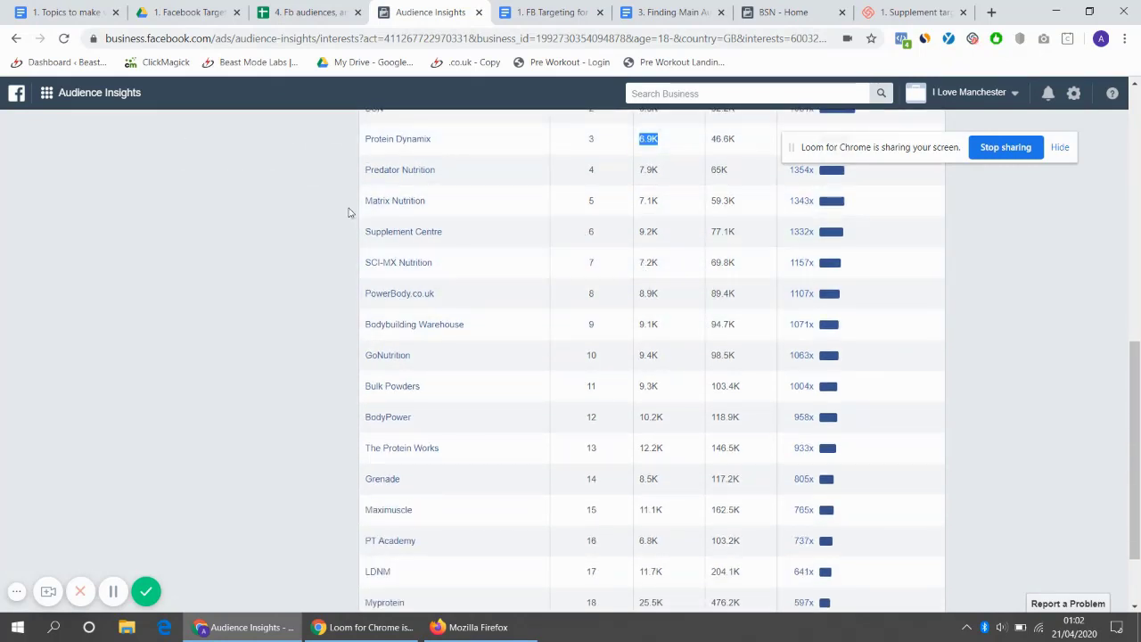
{"action": "left_click", "coordinate": [297, 201]}
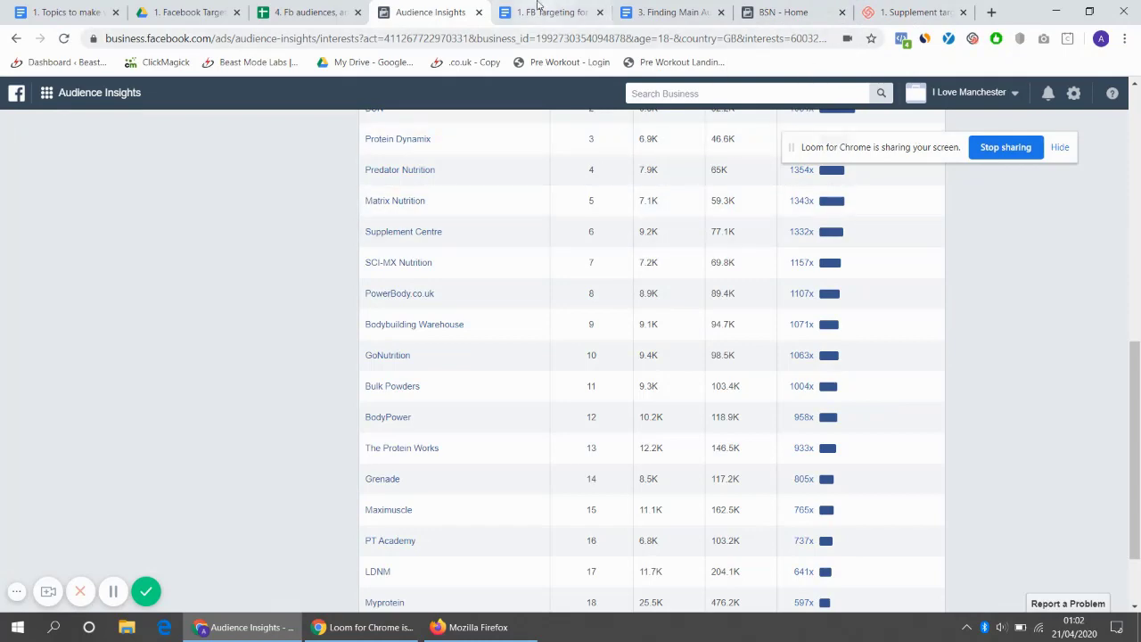
Step: Review the niche research questions on books, magazines, influencers and news sources in the Finding Main Audiences document
{"action": "left_click", "coordinate": [273, 14]}
{"action": "left_click_drag", "start_coordinate": [271, 246], "coordinate": [551, 414]}
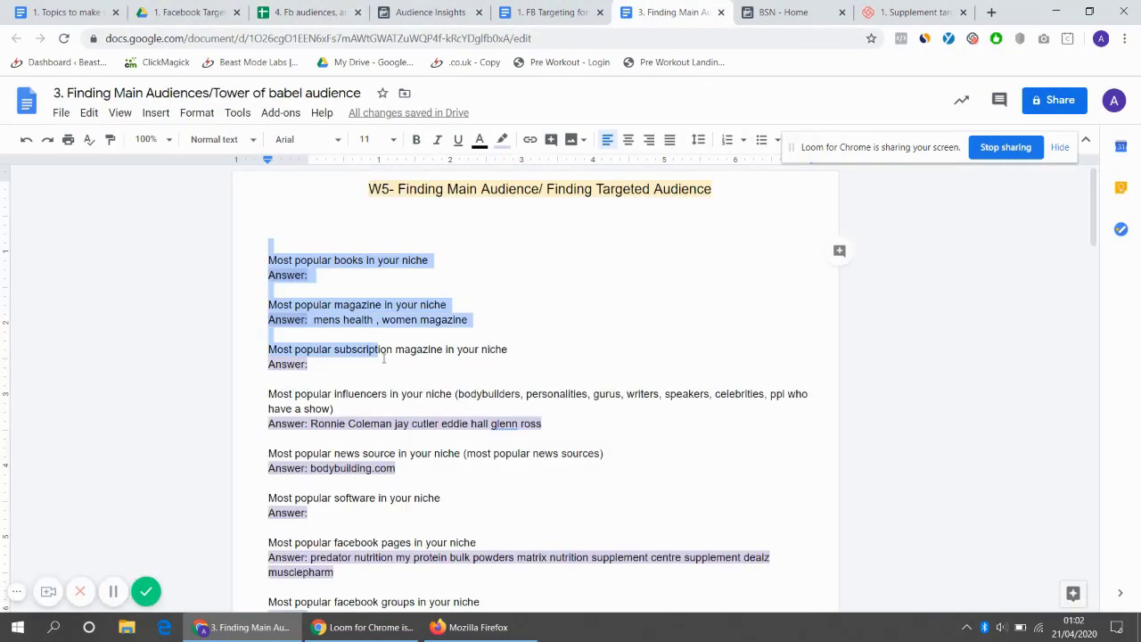
{"action": "scroll", "coordinate": [530, 463], "scroll_direction": "down", "scroll_amount": 1}
{"action": "scroll", "coordinate": [482, 356], "scroll_direction": "up", "scroll_amount": 1}
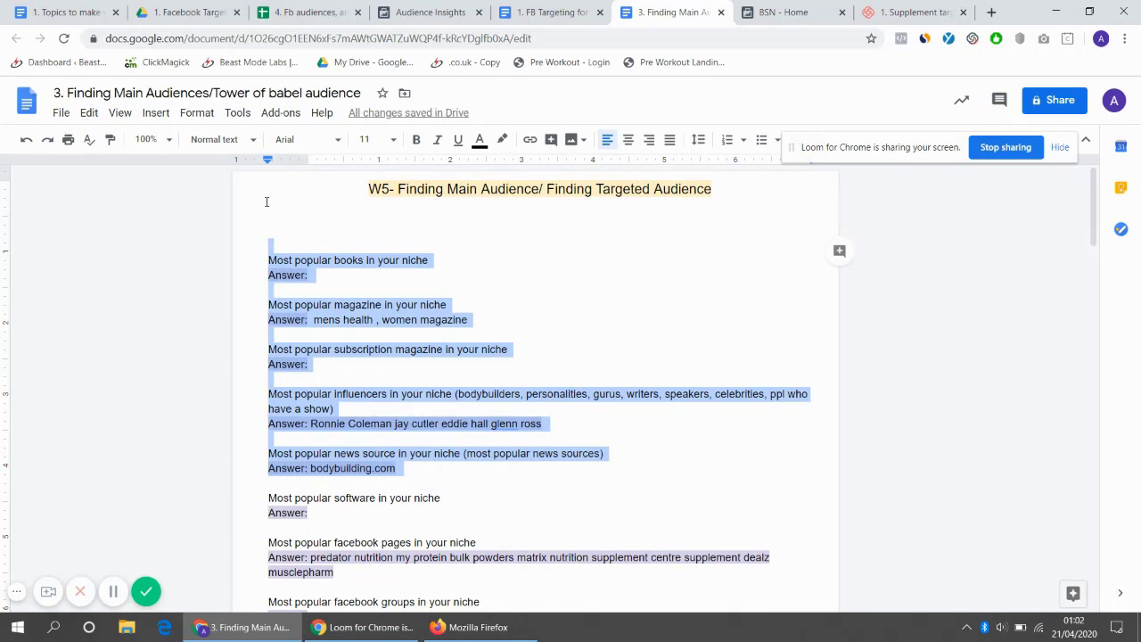
{"action": "left_click", "coordinate": [429, 304]}
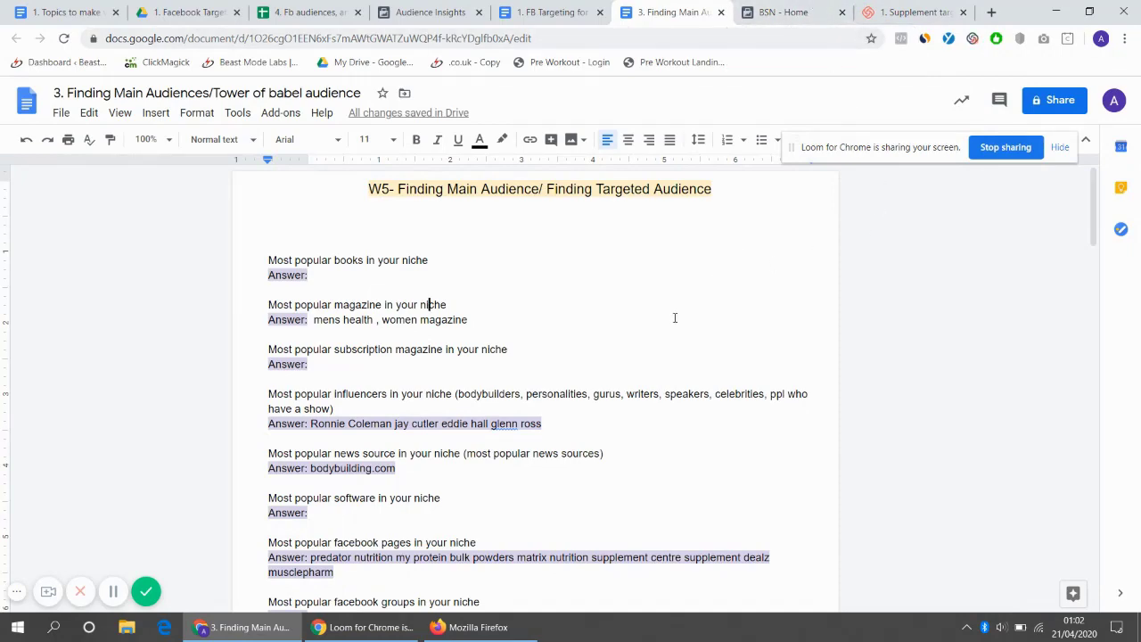
Step: Return to Audience Insights and review the Top Categories and Page Likes for the Optimum Nutrition interest
{"action": "left_click", "coordinate": [408, 9]}
{"action": "scroll", "coordinate": [498, 362], "scroll_direction": "up", "scroll_amount": 7}
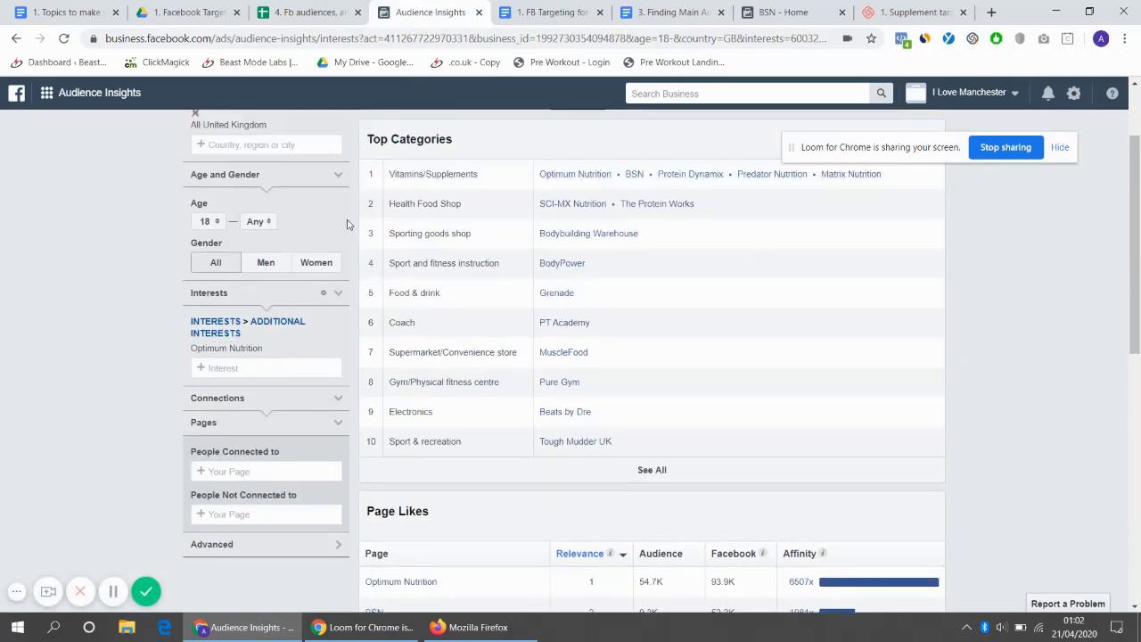
{"action": "scroll", "coordinate": [498, 362], "scroll_direction": "down", "scroll_amount": 10}
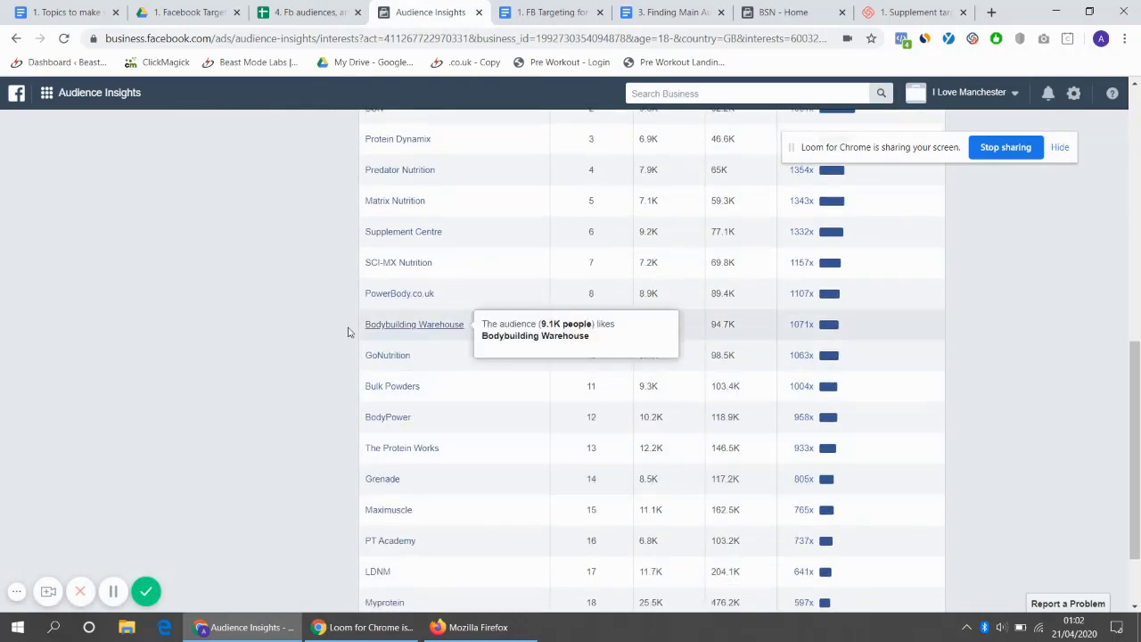